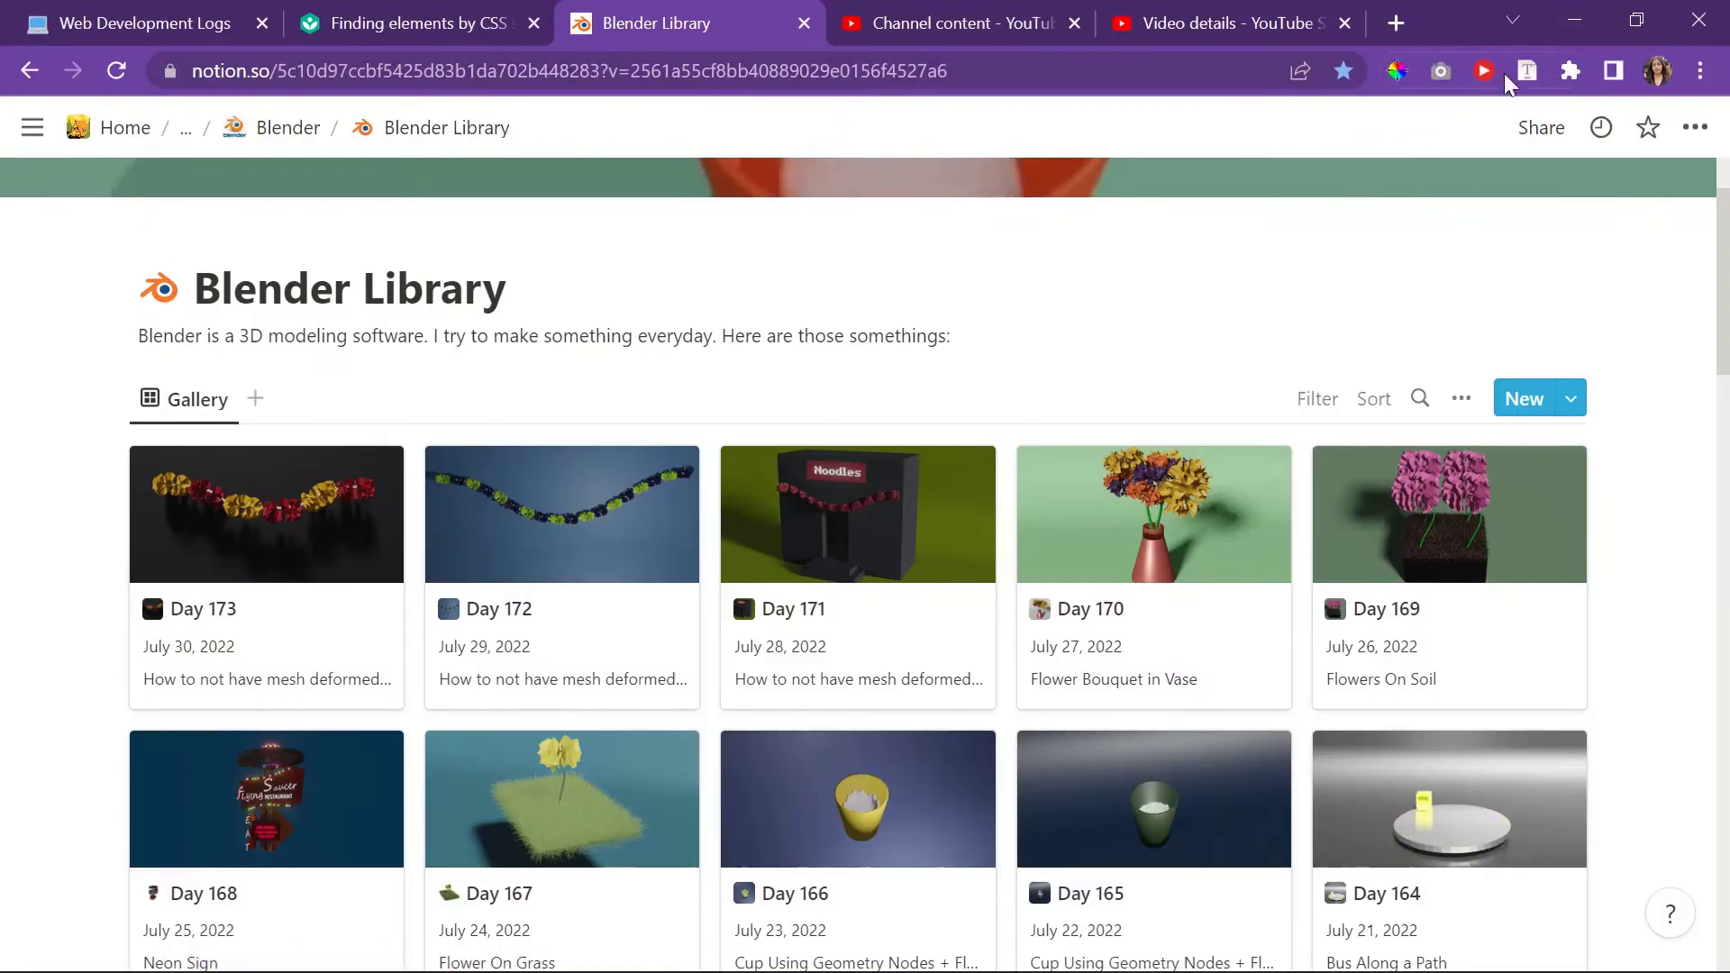
Step: Minimize the Chrome window so Blender's start screen shows behind it
{"action": "left_click", "coordinate": [1586, 16]}
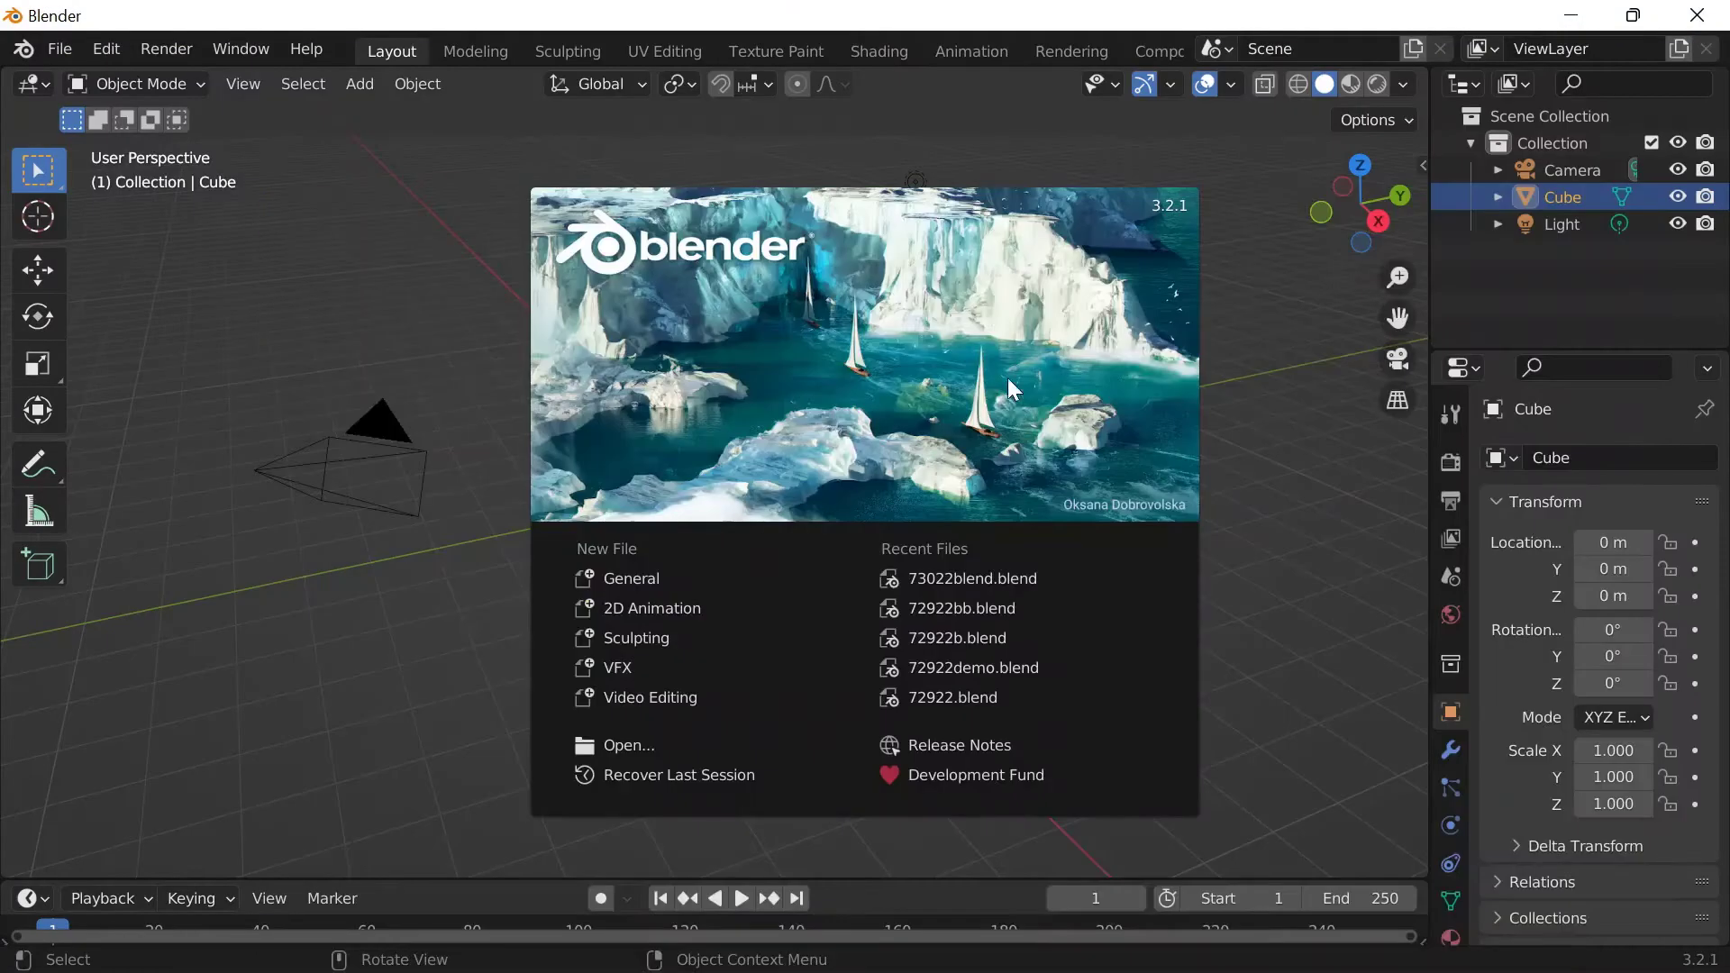
Step: Close the splash screen and turn on on-screen key display from the Shortcut VUr panel
{"action": "left_click", "coordinate": [711, 578]}
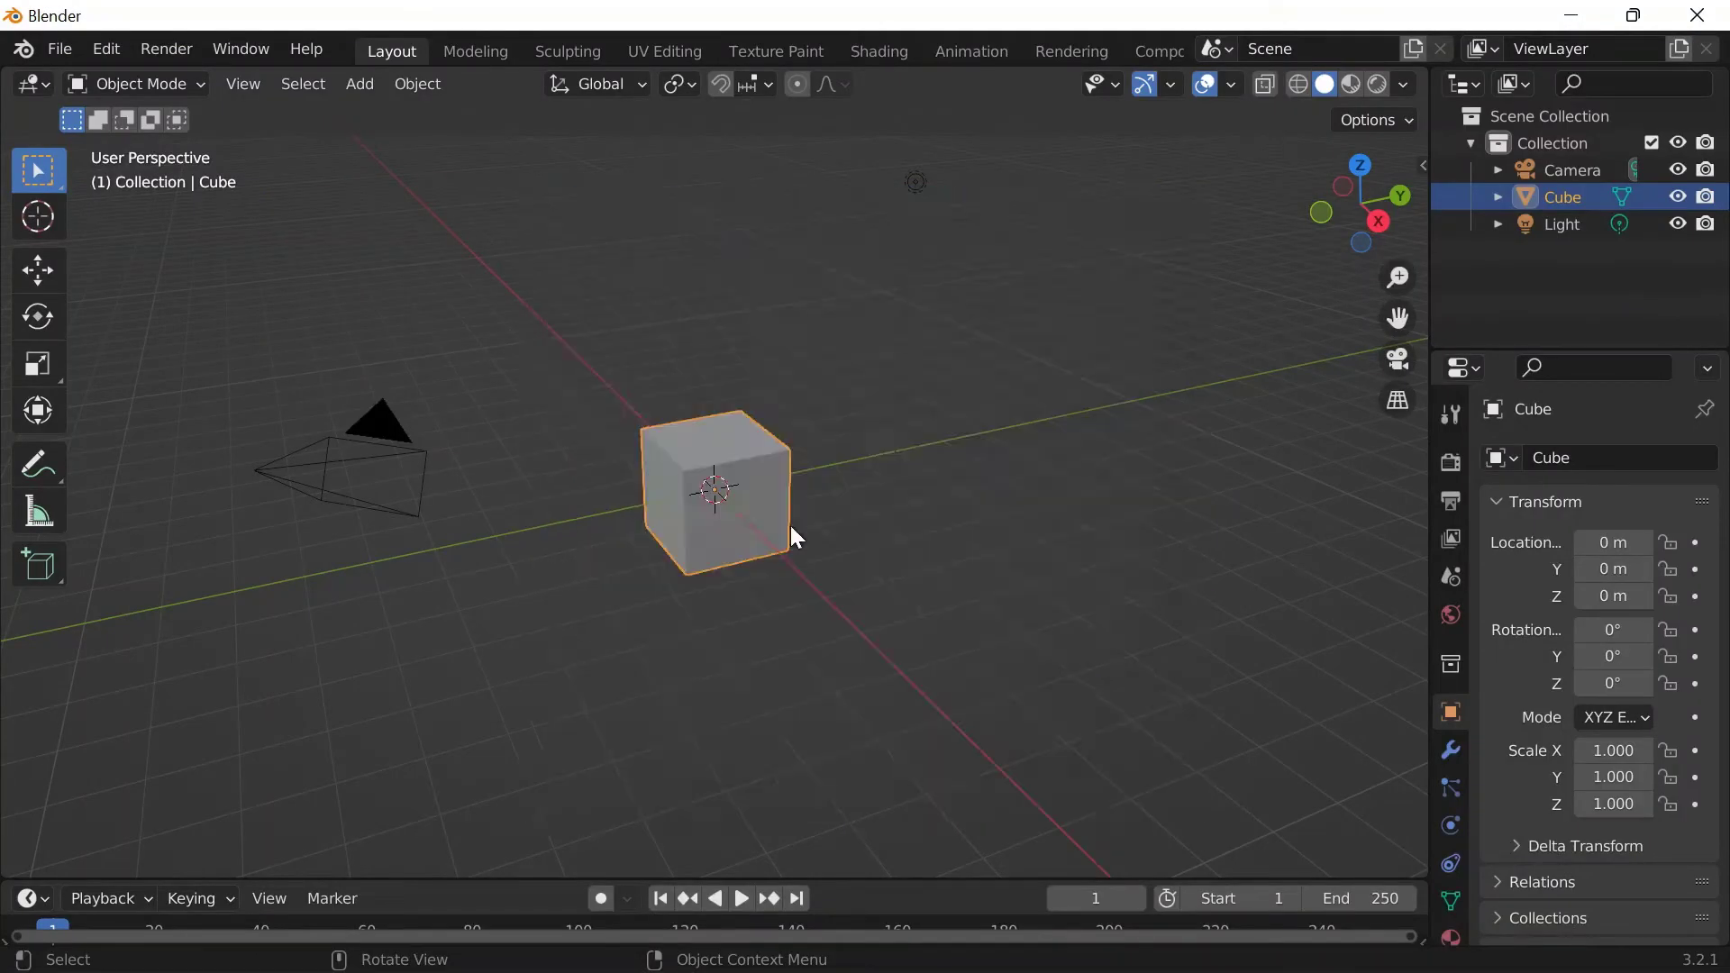
{"action": "key", "text": "n"}
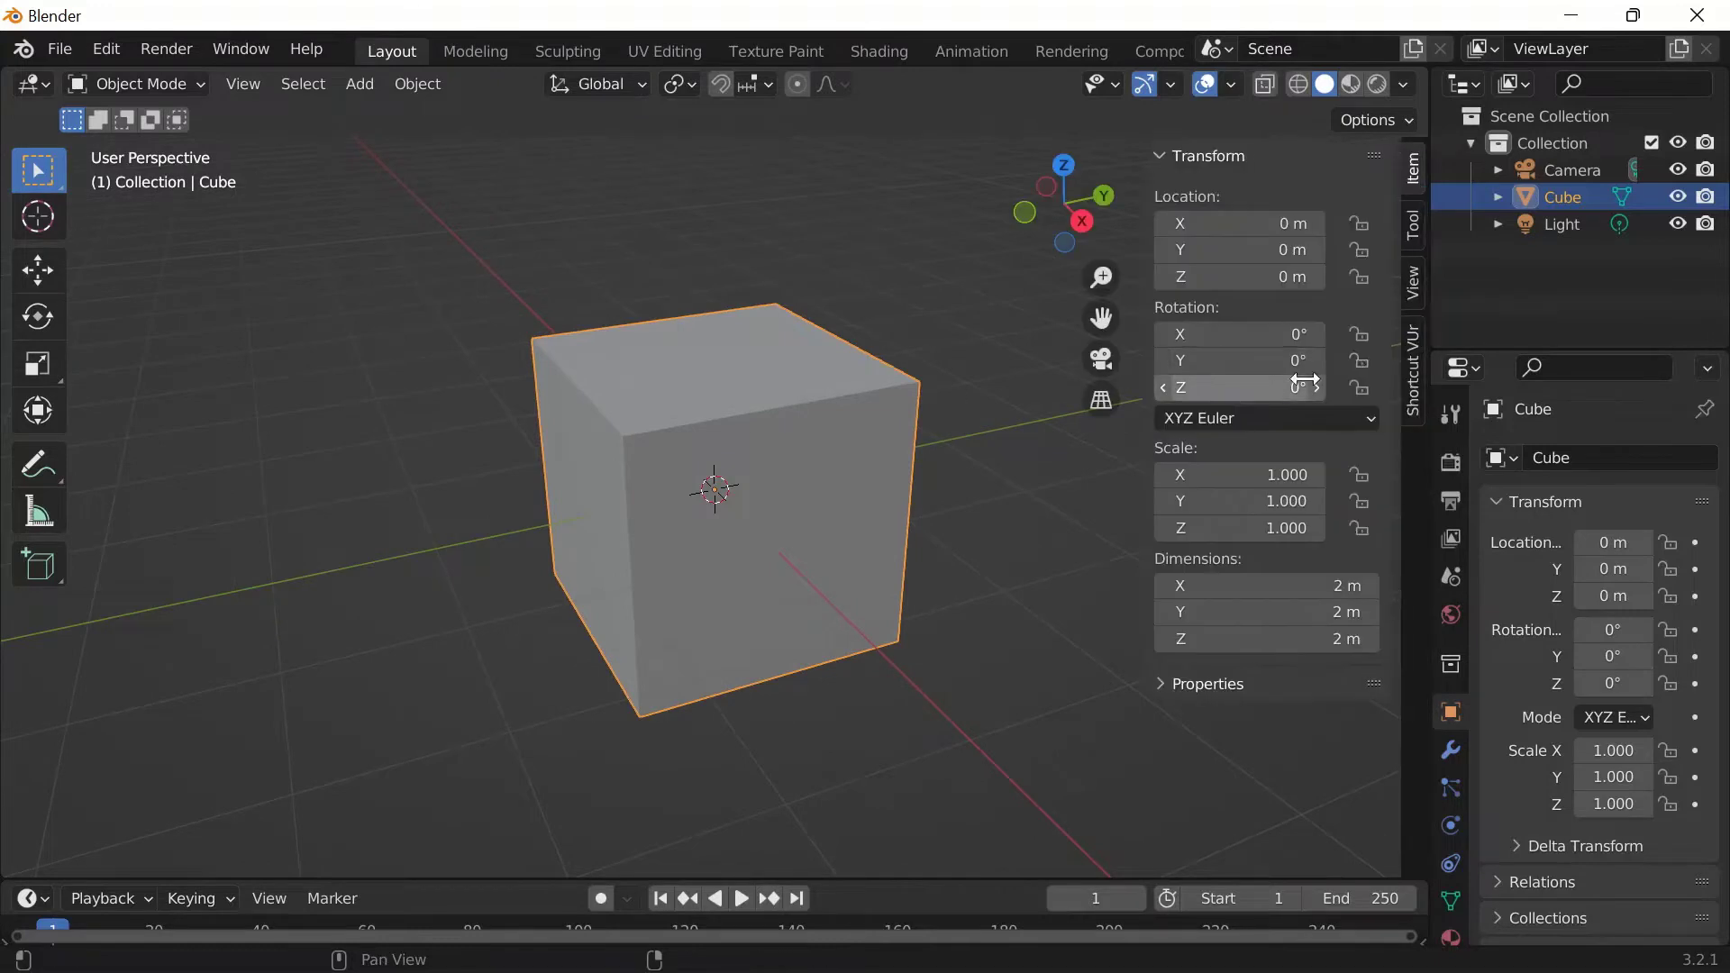
{"action": "left_click", "coordinate": [1414, 352]}
{"action": "left_click", "coordinate": [1247, 198]}
{"action": "key", "text": "n"}
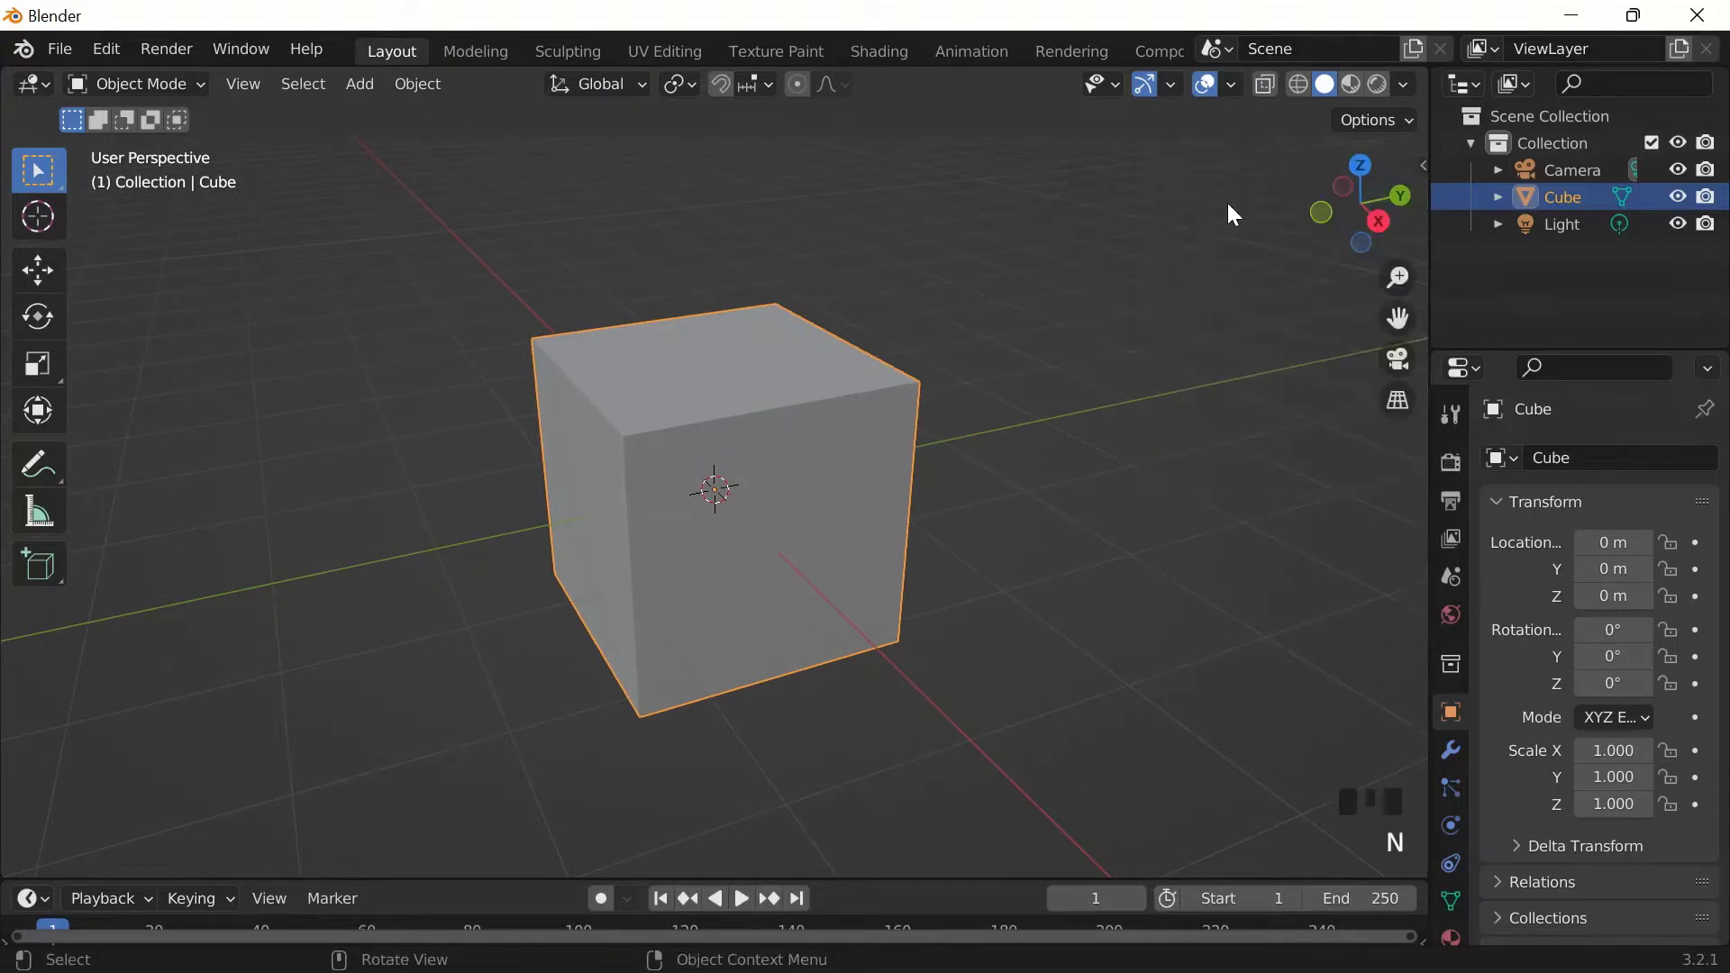
{"action": "scroll", "coordinate": [979, 294], "scroll_direction": "down", "scroll_amount": 2}
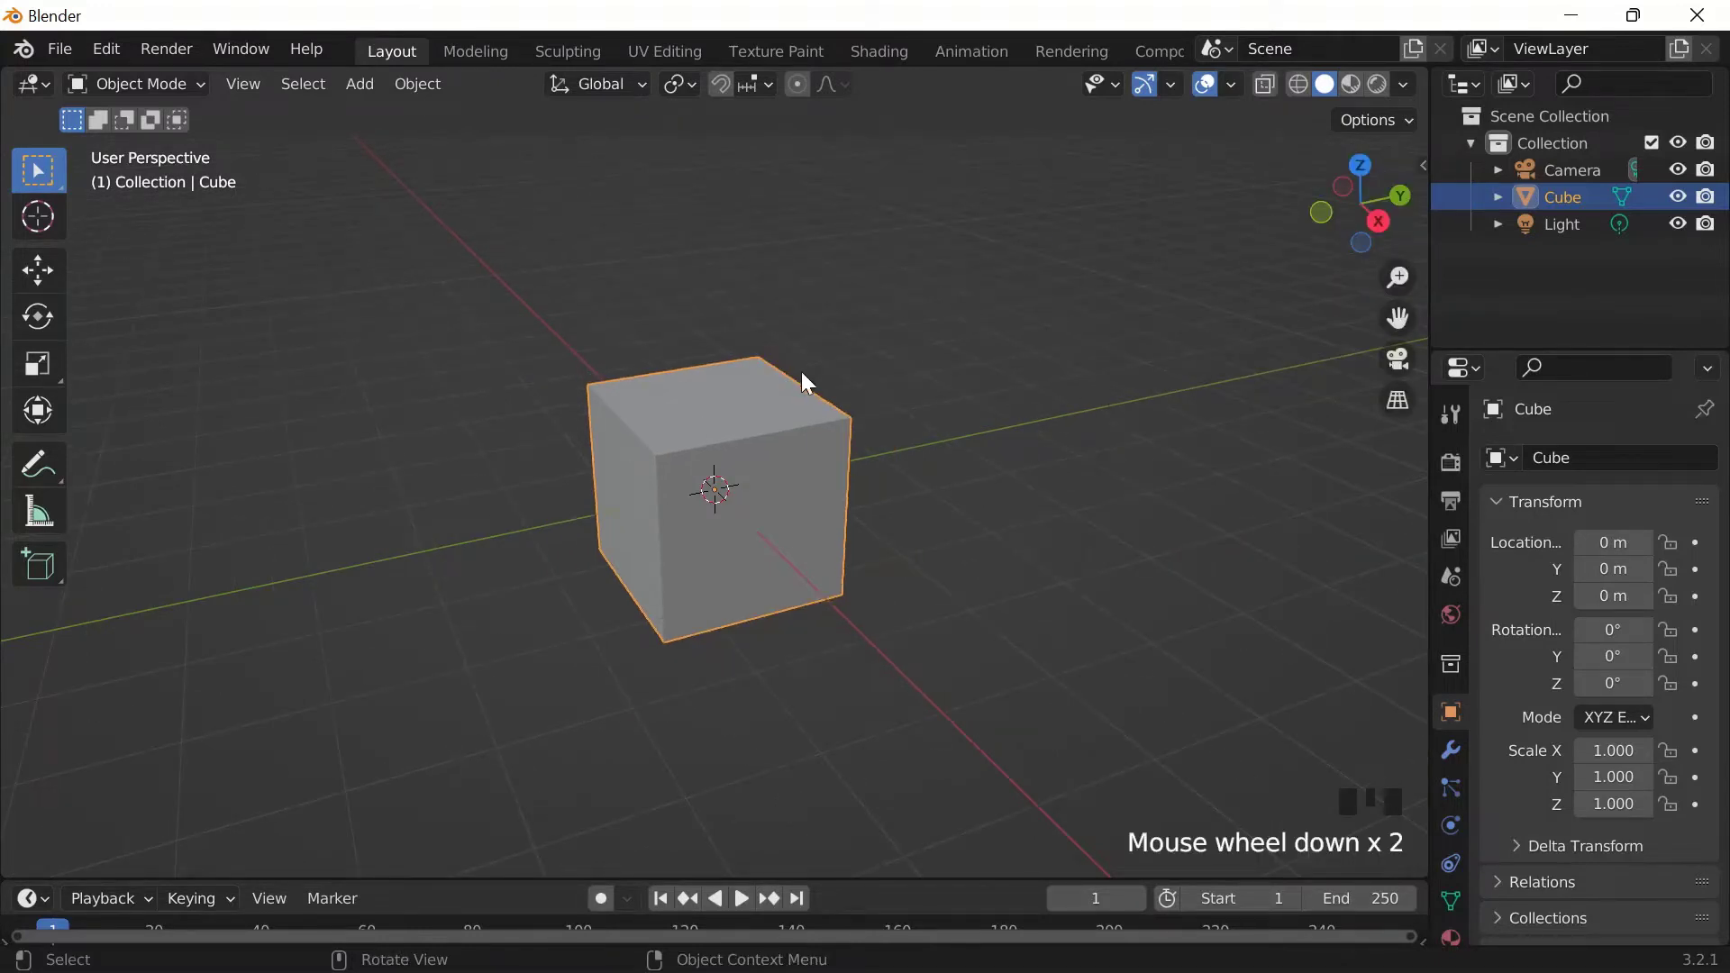
Step: Delete the default cube and bring up the Add > Mesh primitives list
{"action": "key", "text": "x"}
{"action": "left_click", "coordinate": [799, 375]}
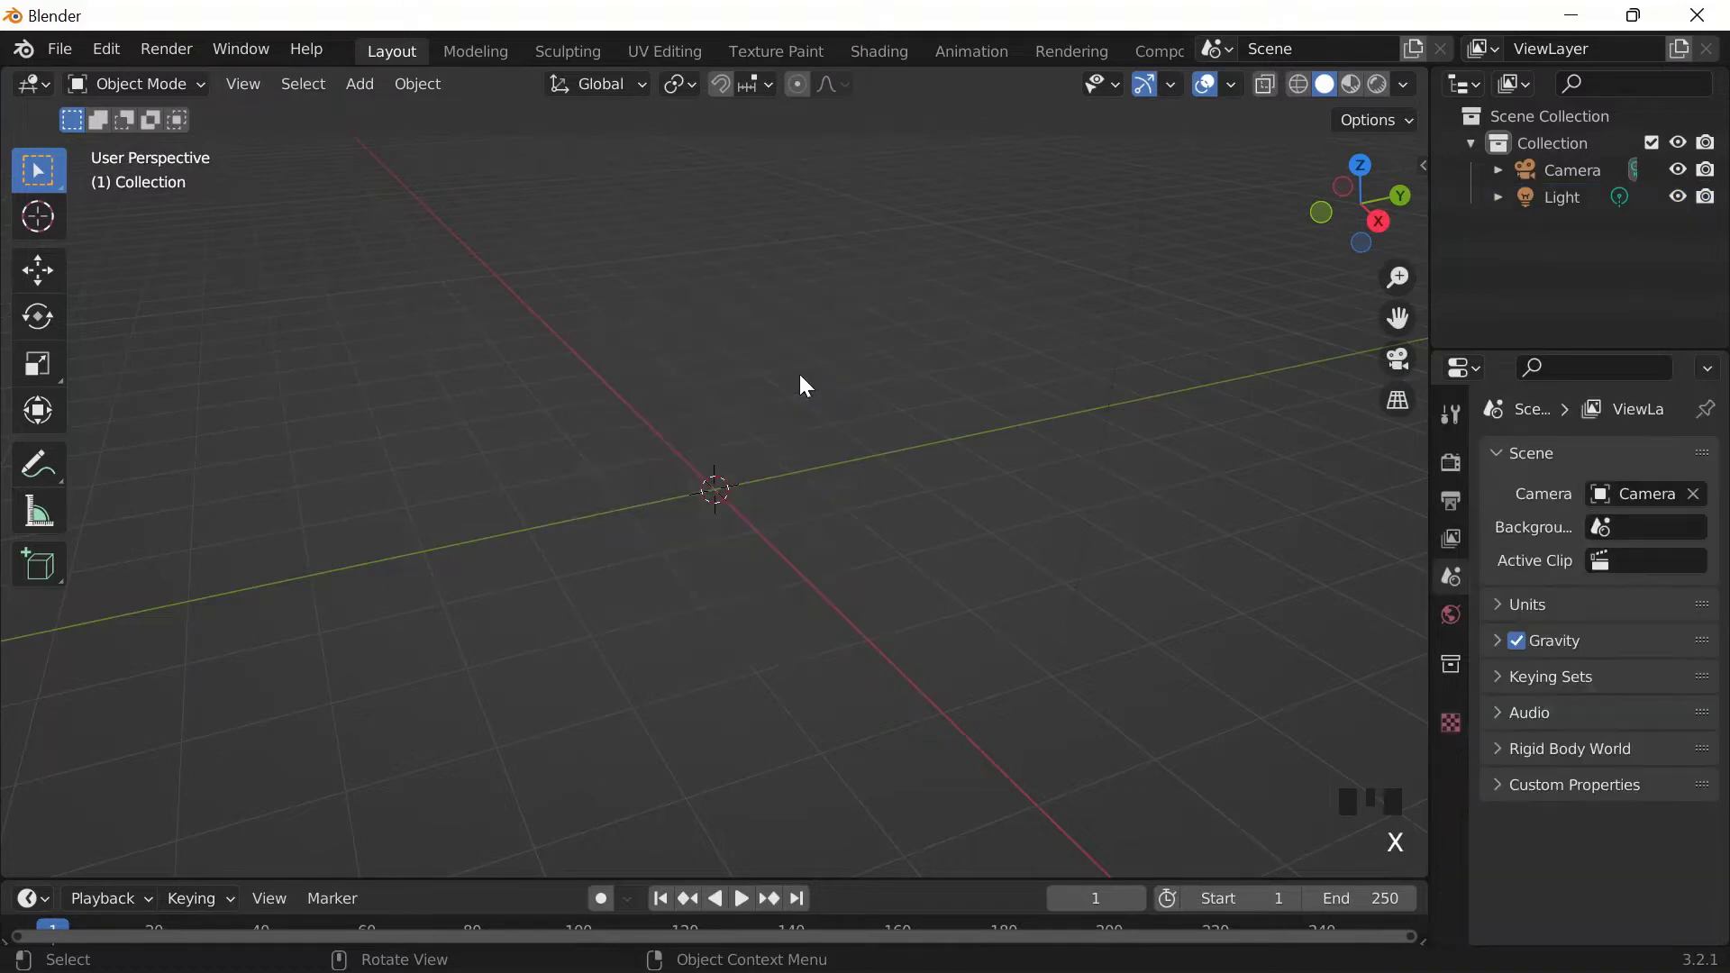
{"action": "key", "text": "shift+a"}
{"action": "mouse_move", "coordinate": [798, 375]}
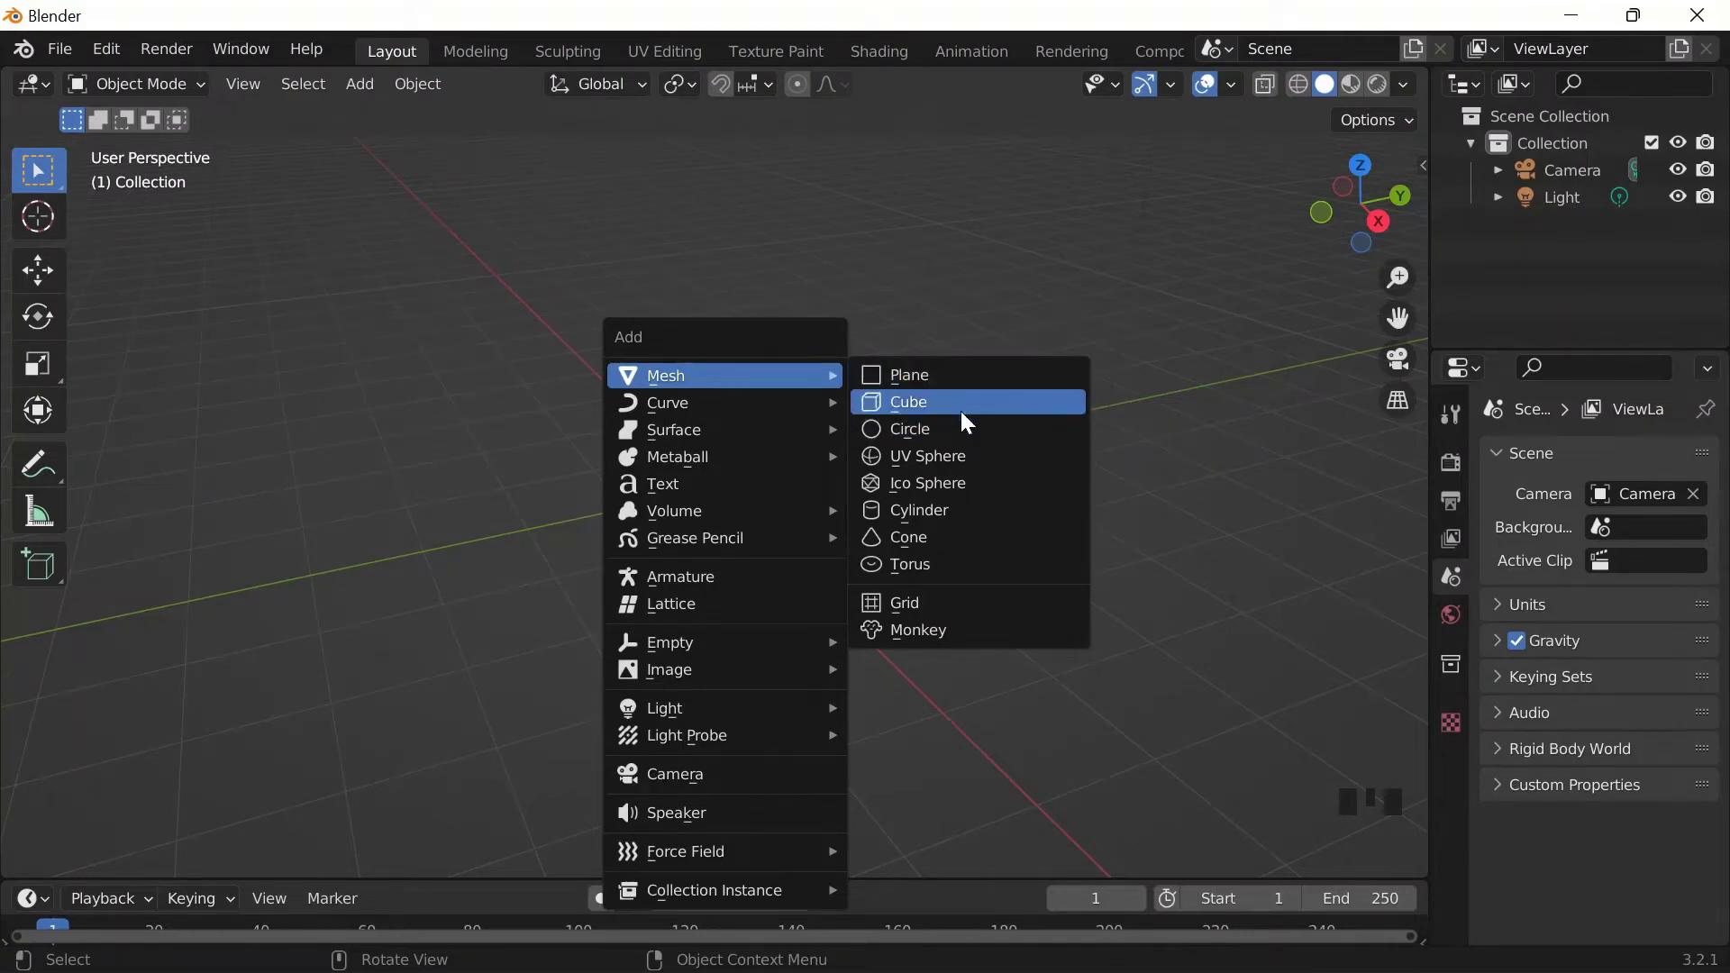
Step: Add a circle mesh and, in Edit Mode, select its whole edge loop
{"action": "left_click", "coordinate": [964, 430]}
{"action": "scroll", "coordinate": [725, 439], "scroll_direction": "up", "scroll_amount": 1}
{"action": "scroll", "coordinate": [718, 424], "scroll_direction": "up", "scroll_amount": 7}
{"action": "key", "text": "Tab"}
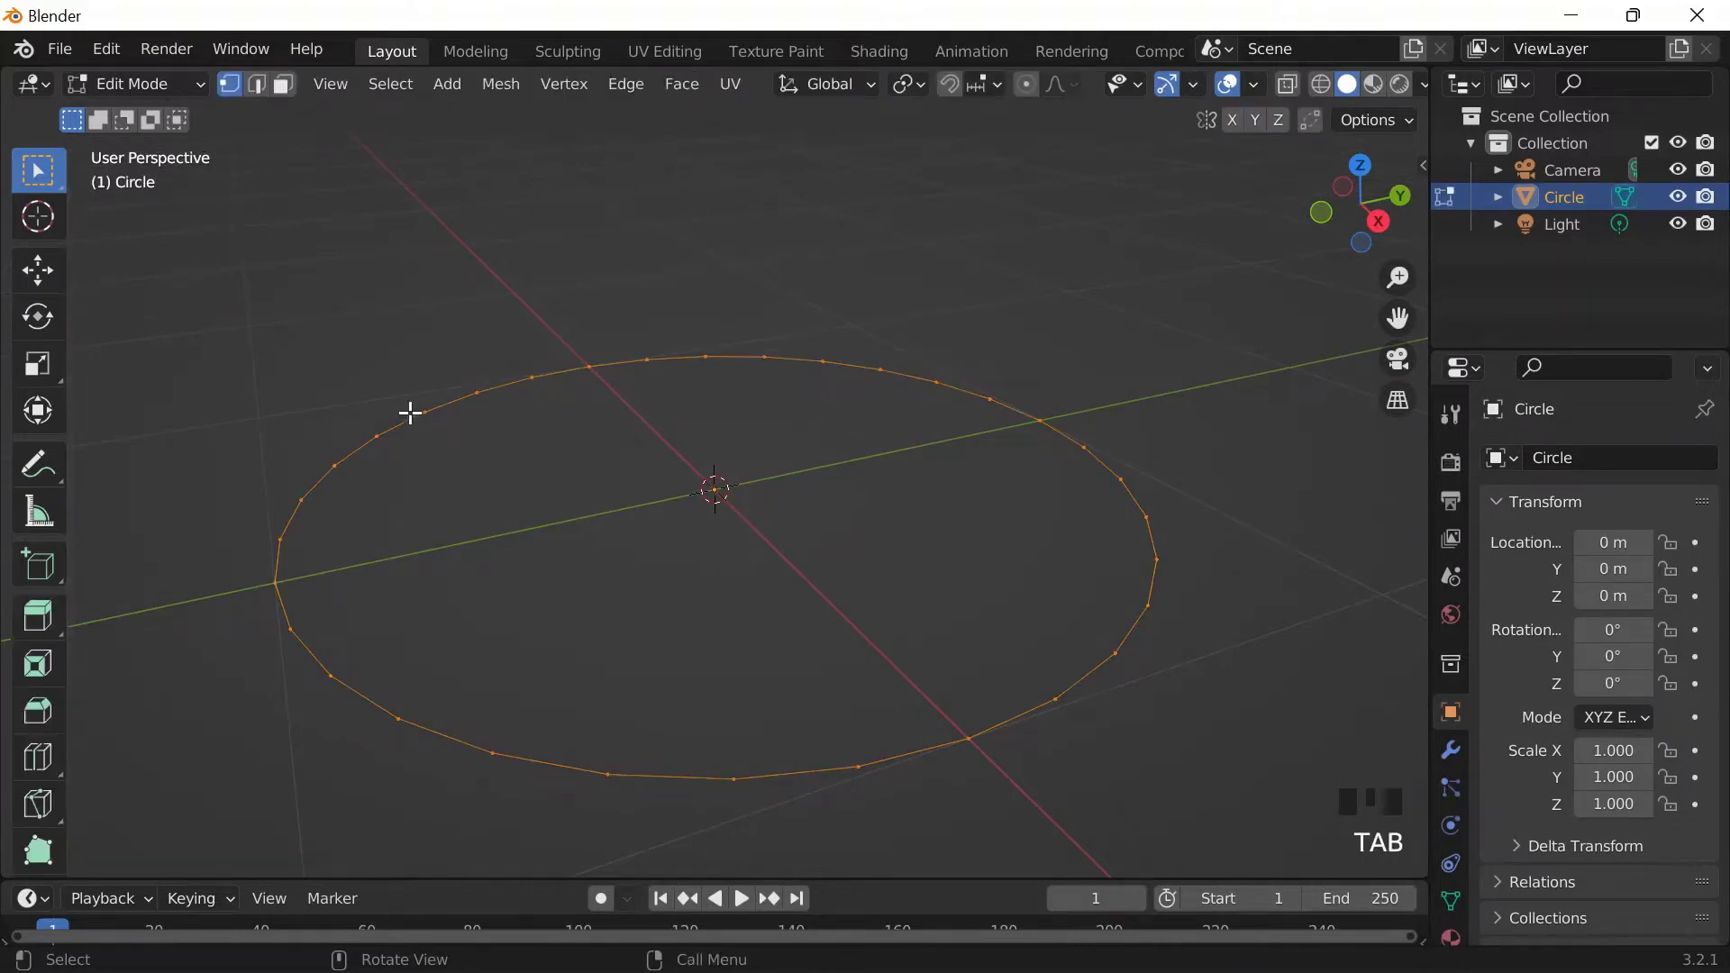
{"action": "scroll", "coordinate": [699, 362], "scroll_direction": "down", "scroll_amount": 2}
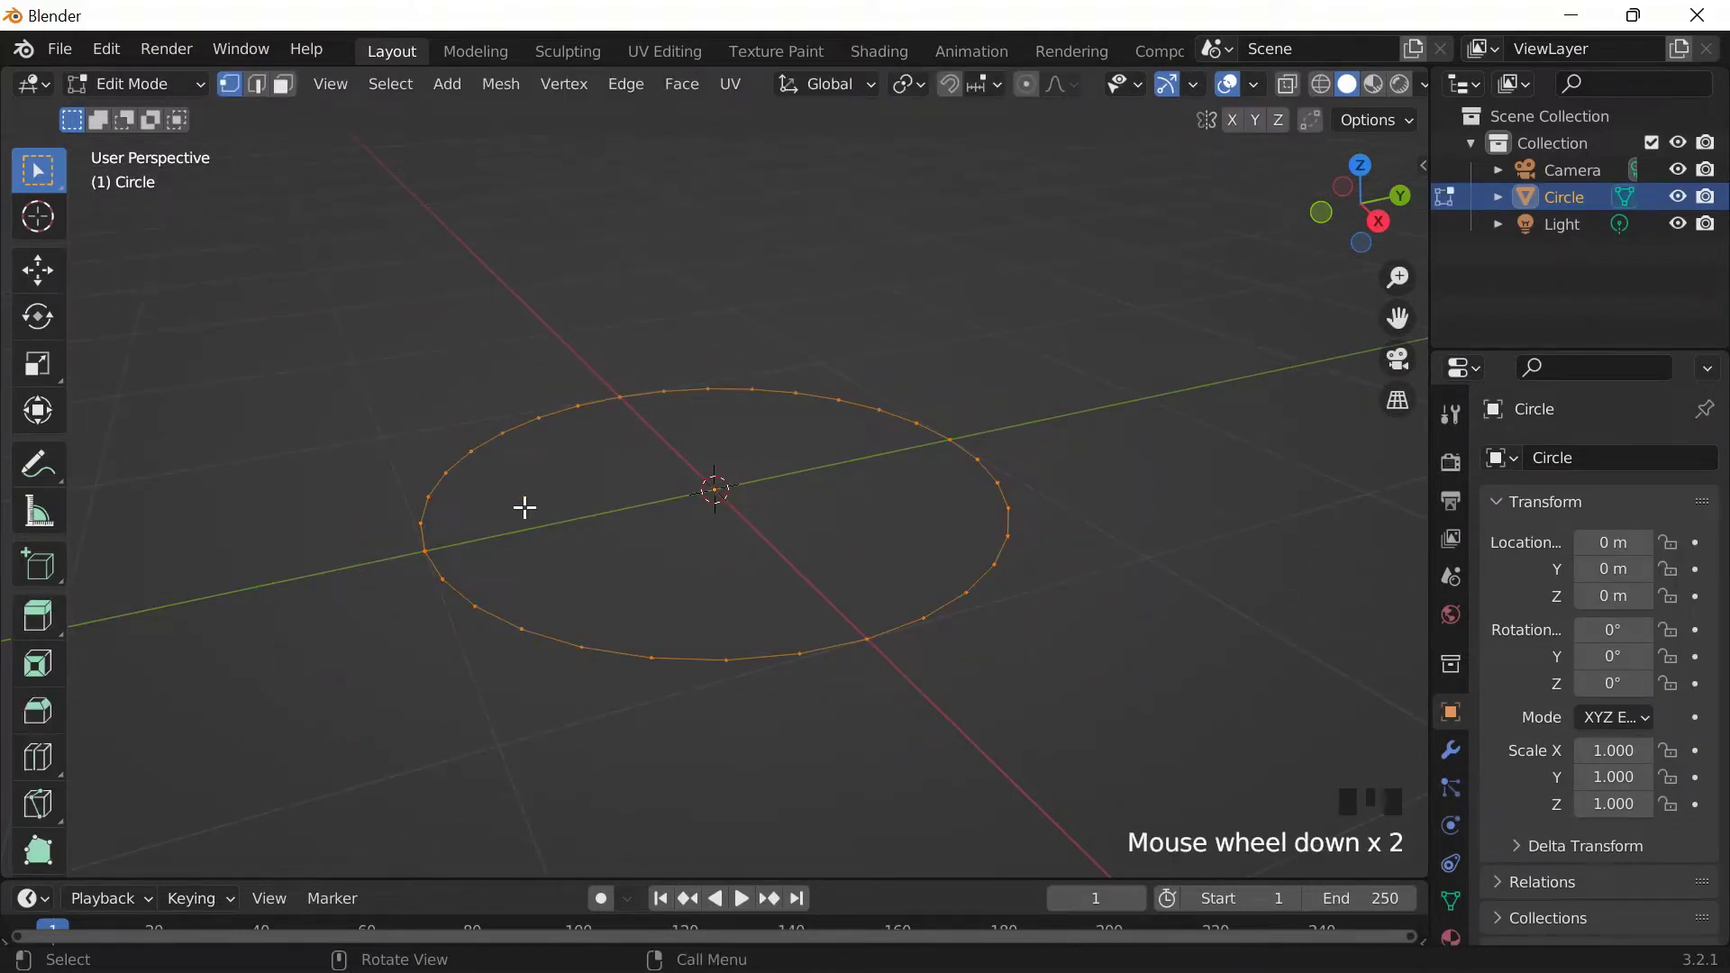
{"action": "left_click", "coordinate": [309, 321]}
{"action": "left_click_drag", "start_coordinate": [316, 338], "coordinate": [1086, 721]}
{"action": "left_click", "coordinate": [321, 451]}
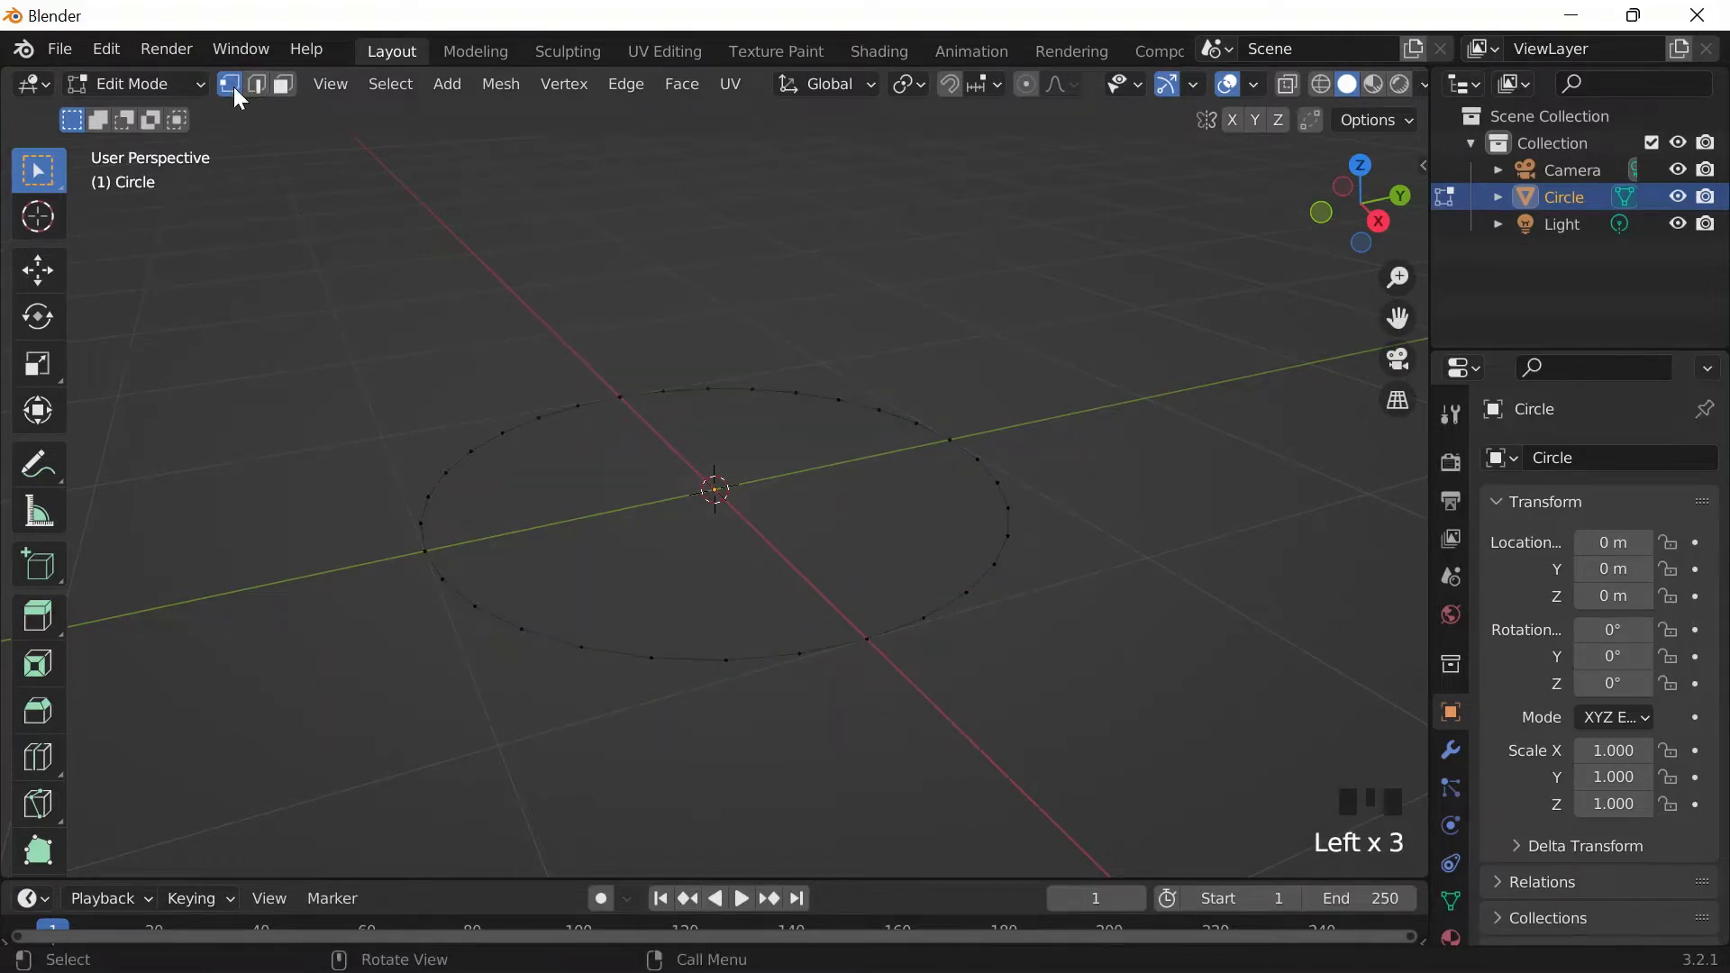
{"action": "left_click", "coordinate": [464, 420], "text": "alt"}
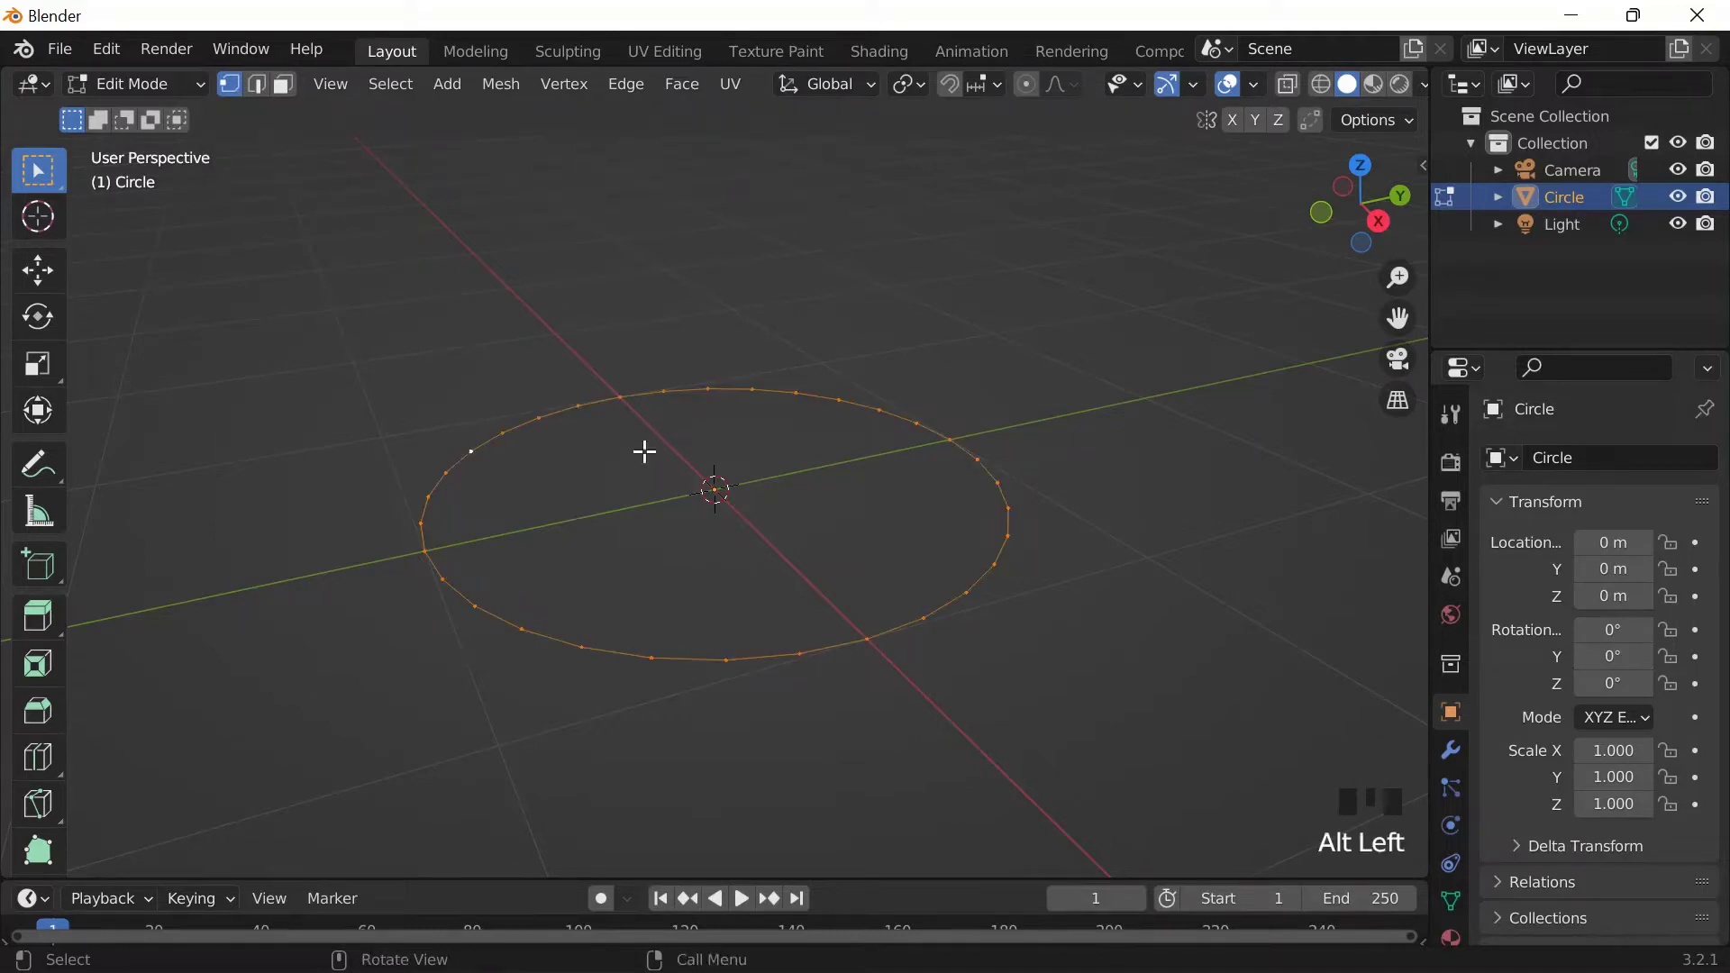
{"action": "scroll", "coordinate": [645, 451], "scroll_direction": "down", "scroll_amount": 2}
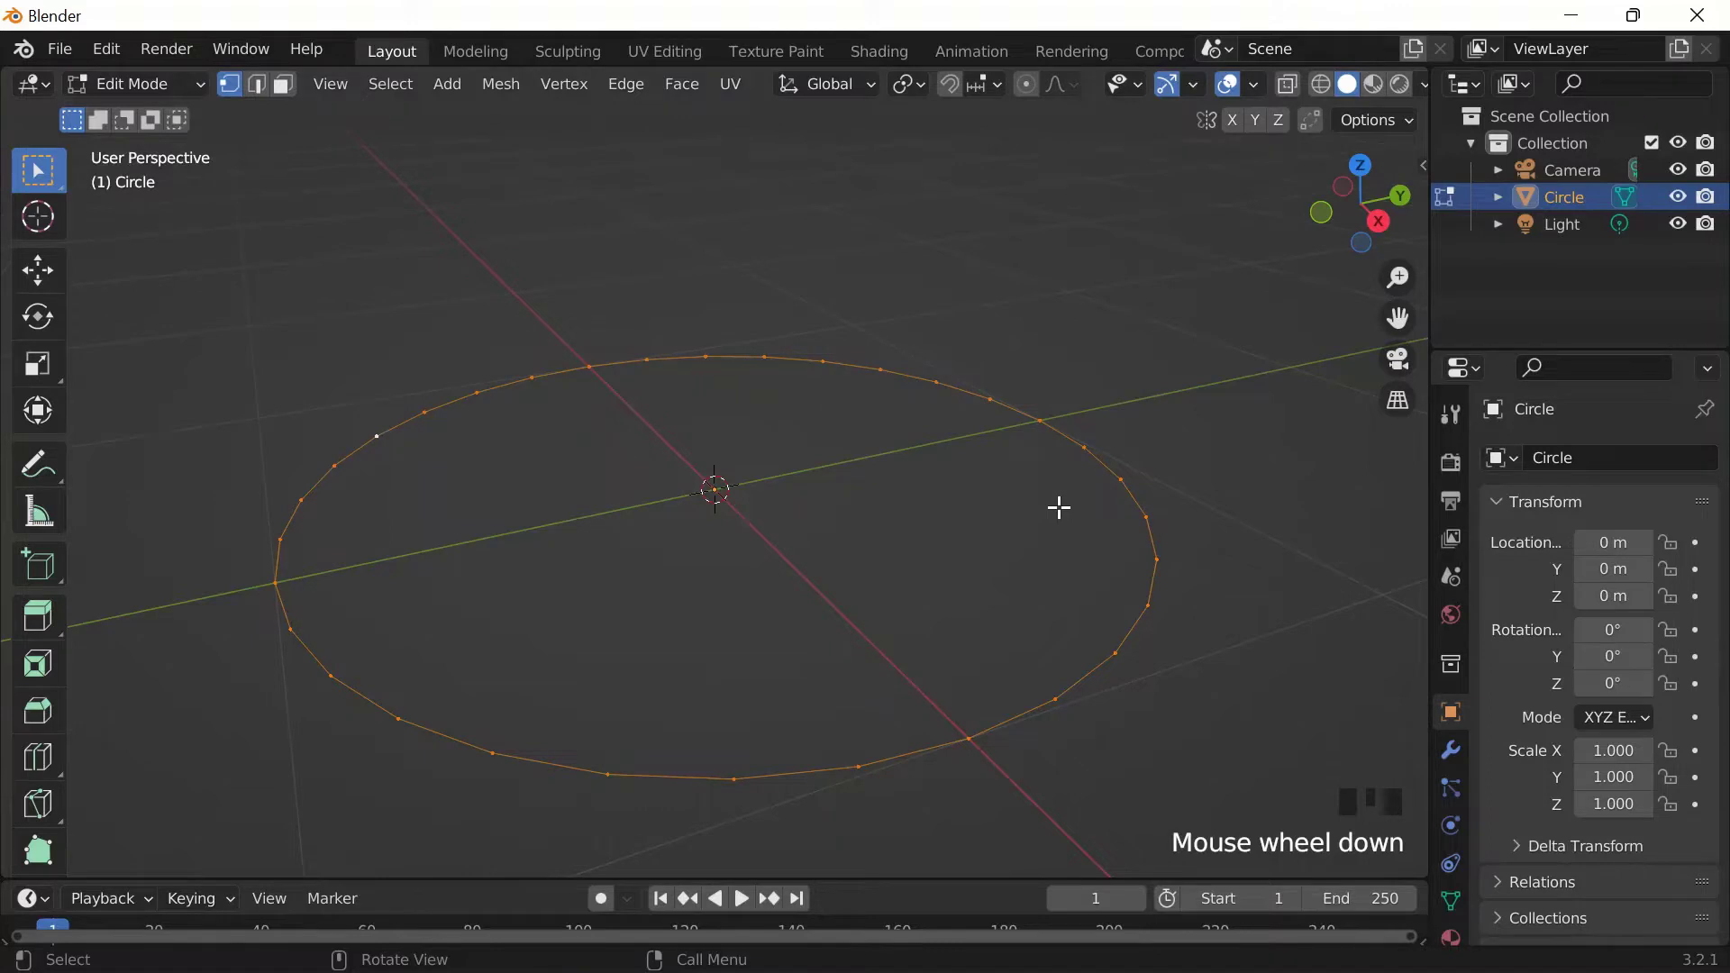
Step: Extrude the loop, scale it to 0, merge at center, and enter Weight Paint mode
{"action": "key", "text": "e"}
{"action": "key", "text": "s"}
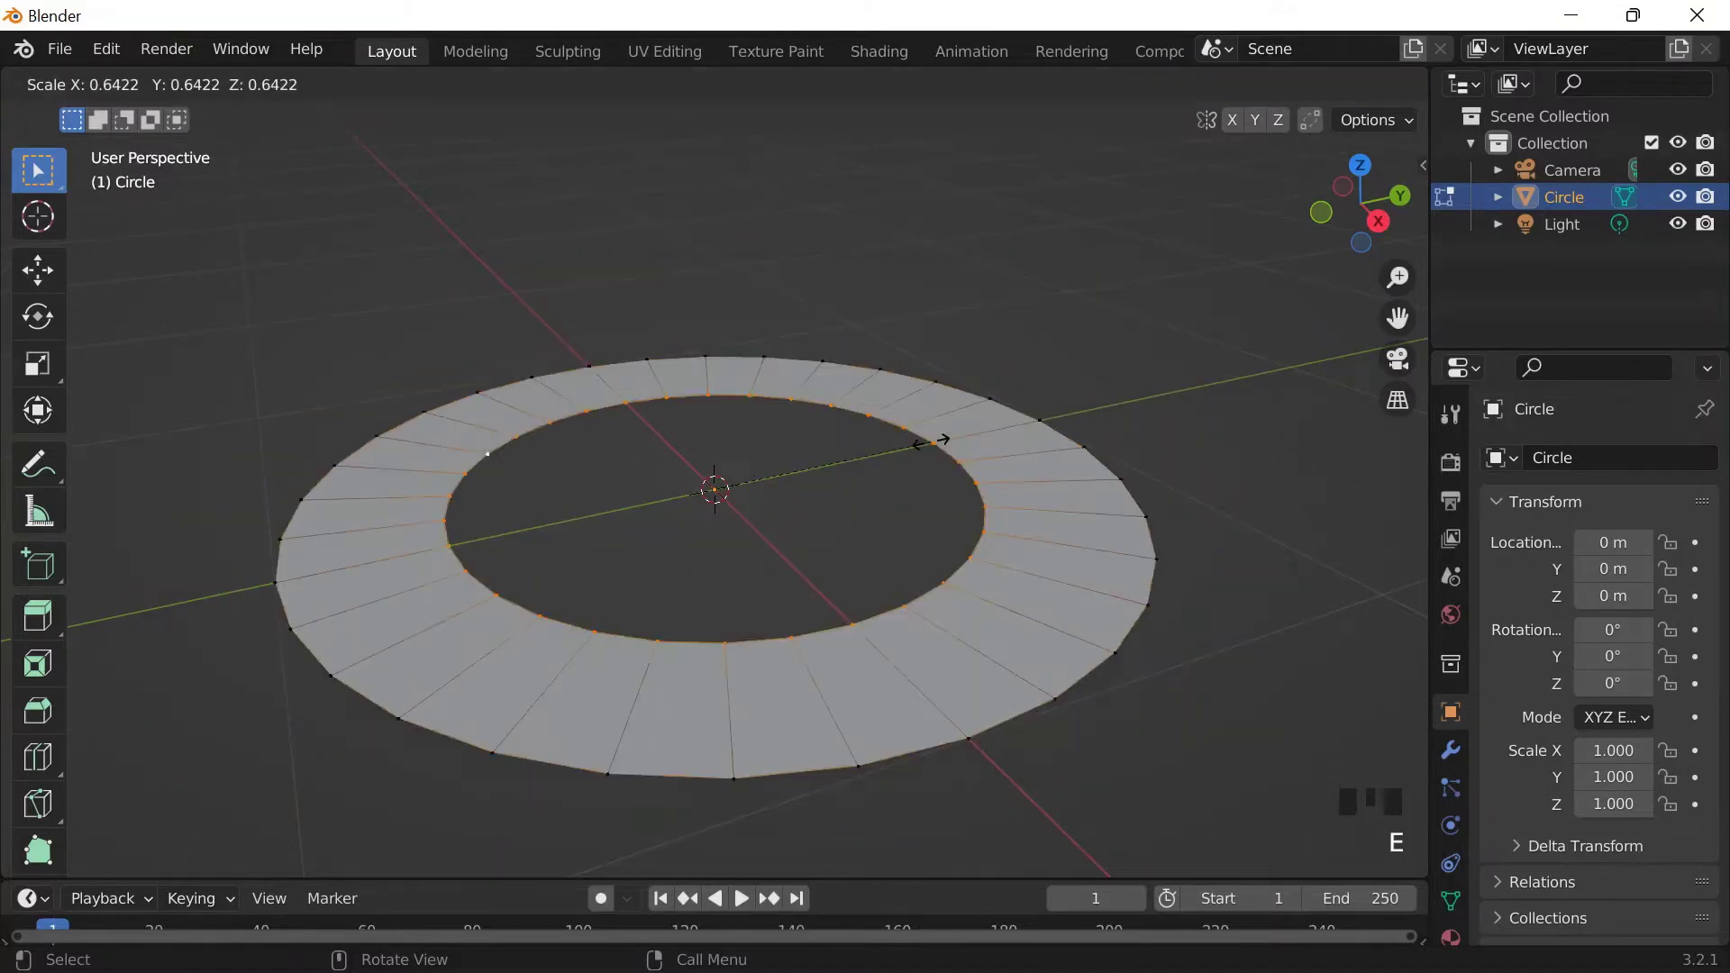
{"action": "type", "text": "0"}
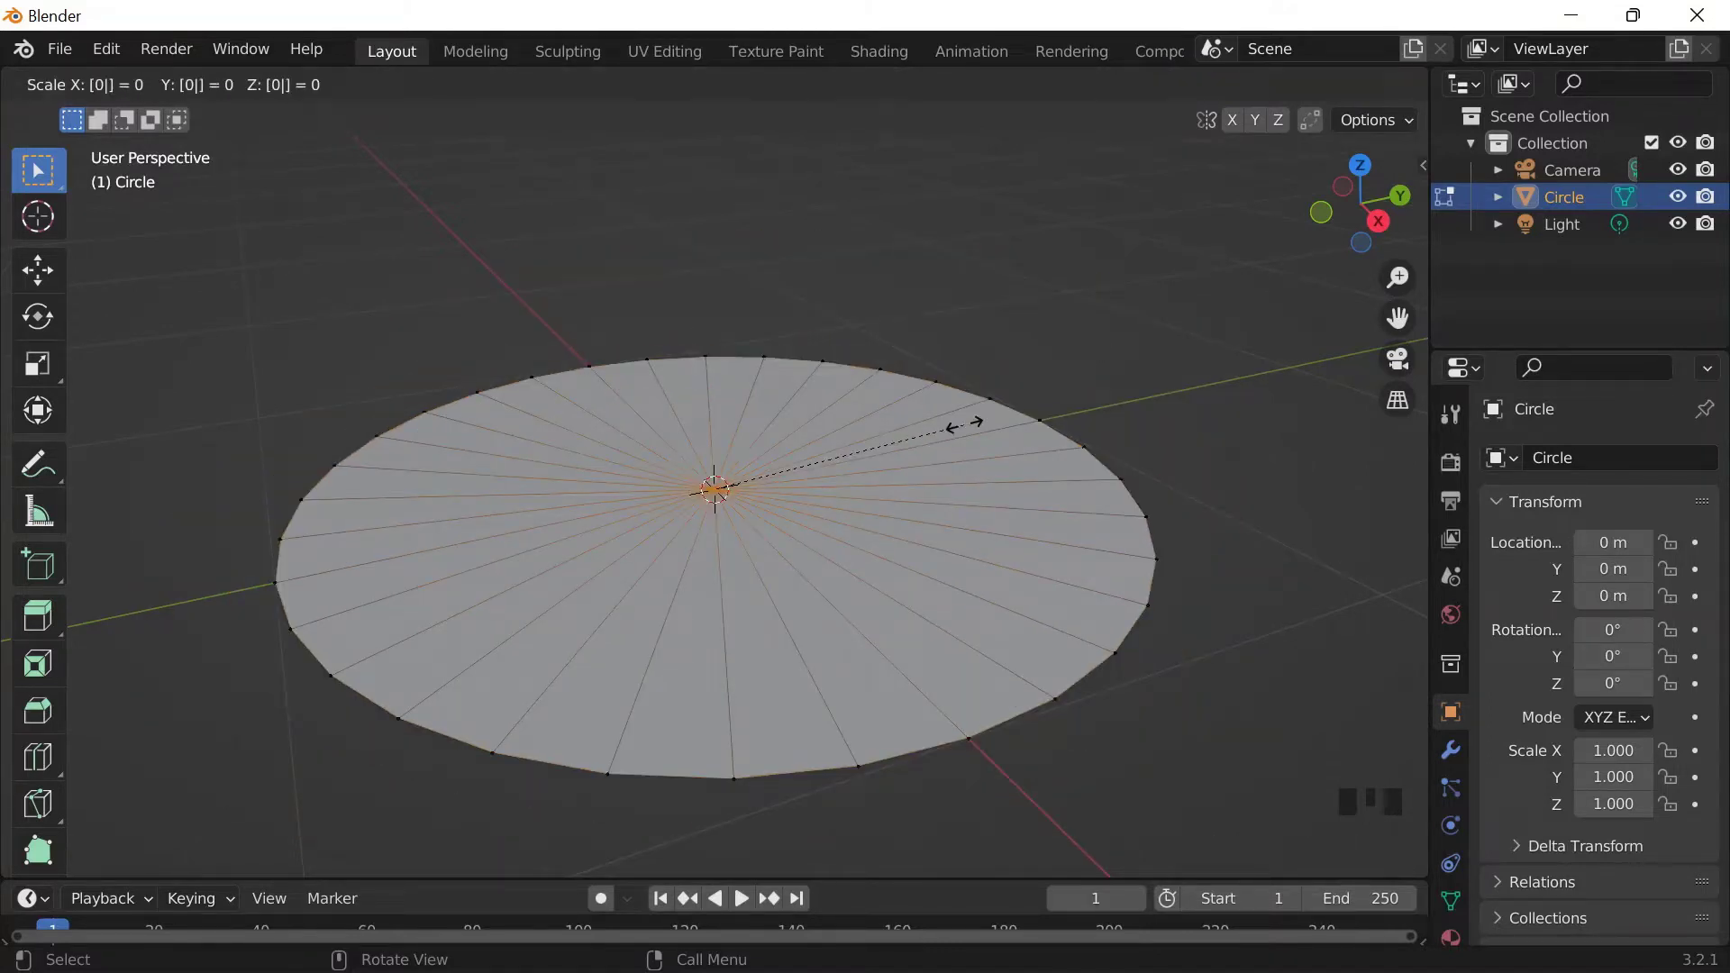
{"action": "key", "text": "Return"}
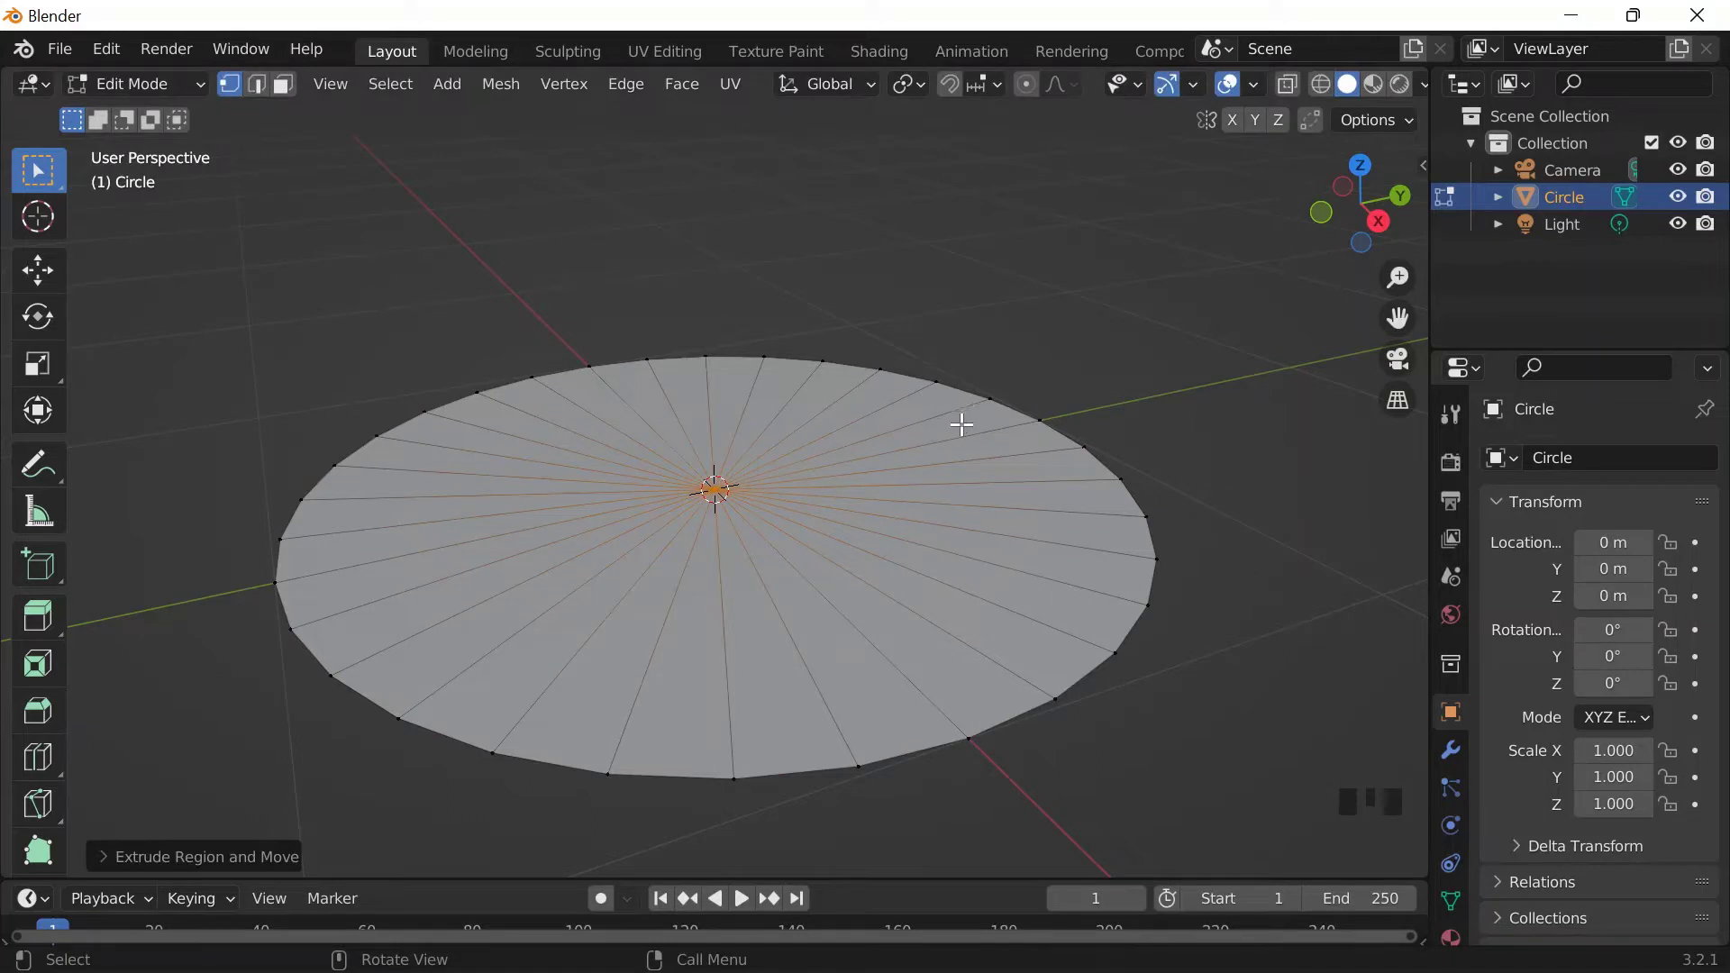
{"action": "key", "text": "m"}
{"action": "left_click", "coordinate": [959, 424]}
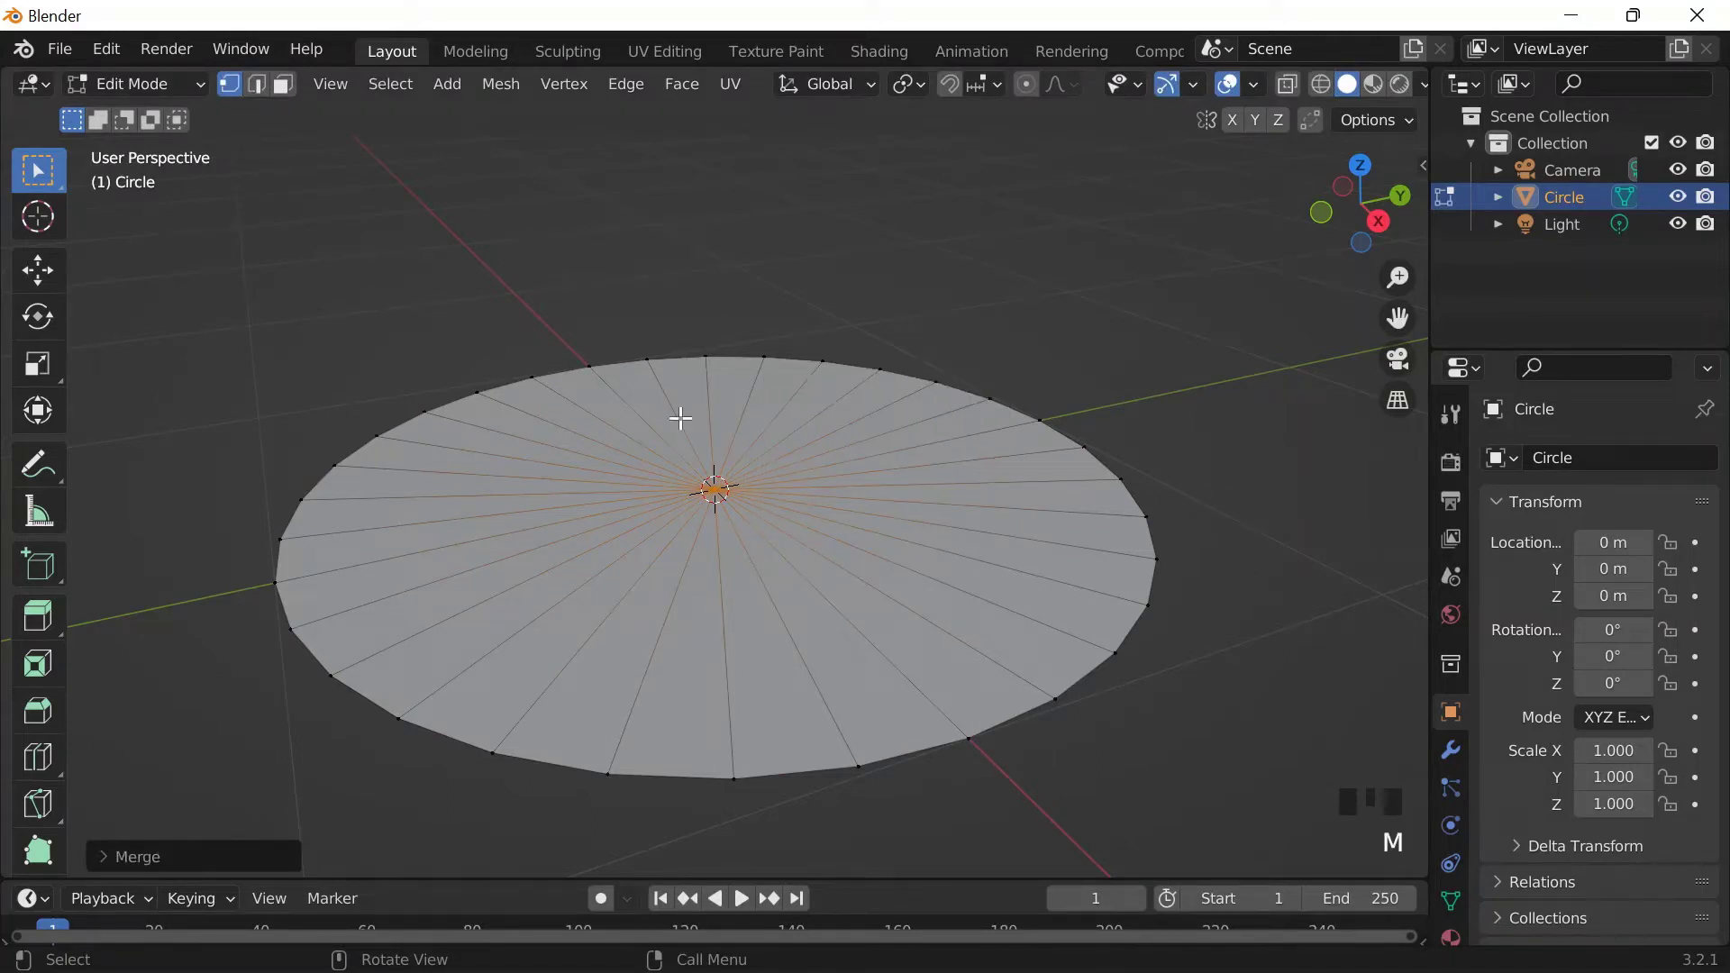
{"action": "left_click", "coordinate": [135, 84]}
{"action": "left_click", "coordinate": [146, 236]}
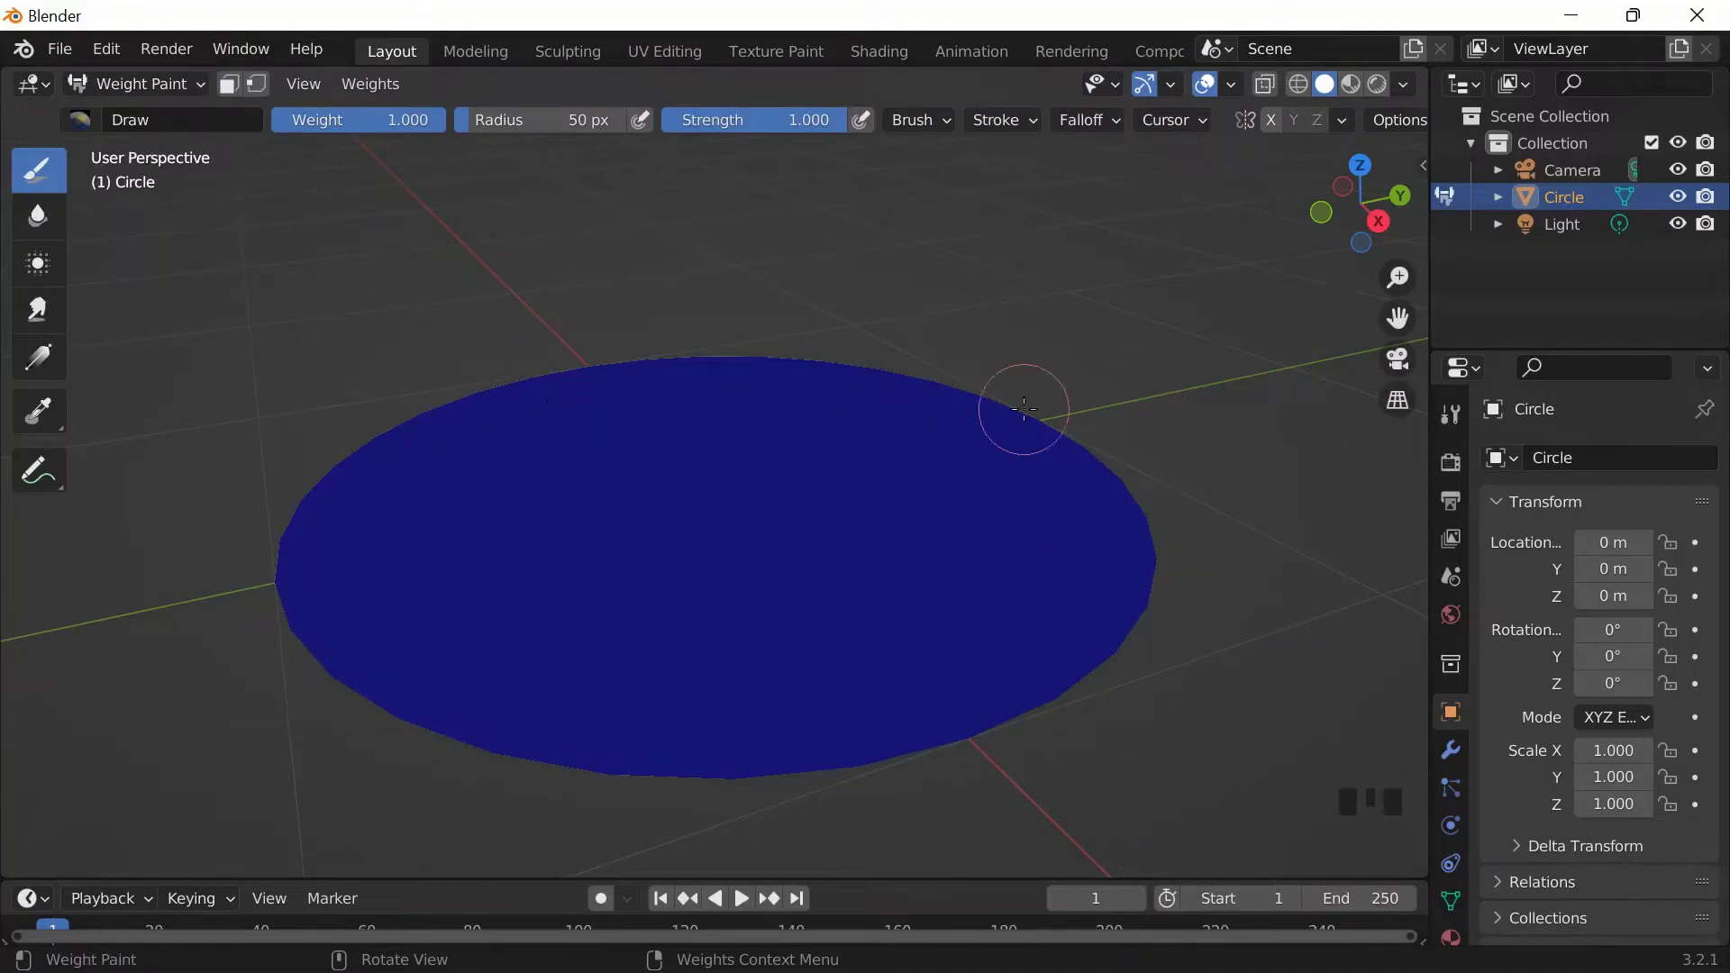
Step: Assign the disc's outer rim loop to a new vertex group and check it in Weight Paint
{"action": "left_click", "coordinate": [135, 84]}
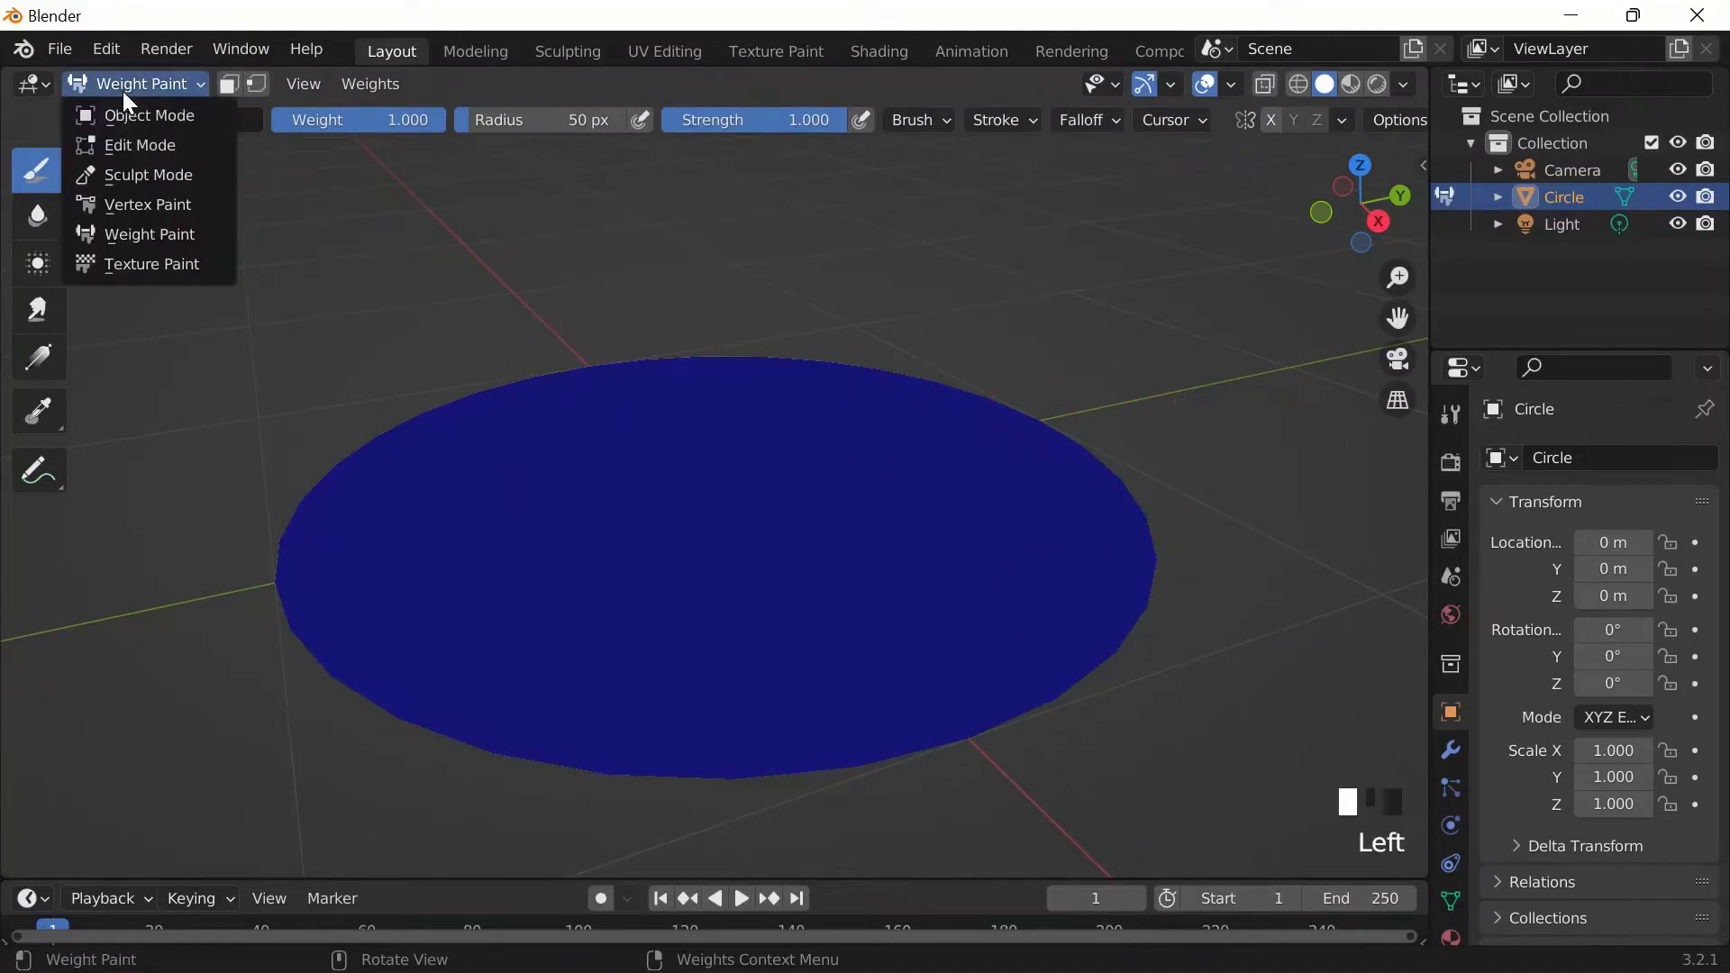
{"action": "left_click", "coordinate": [143, 146]}
{"action": "left_click", "coordinate": [418, 415], "text": "alt"}
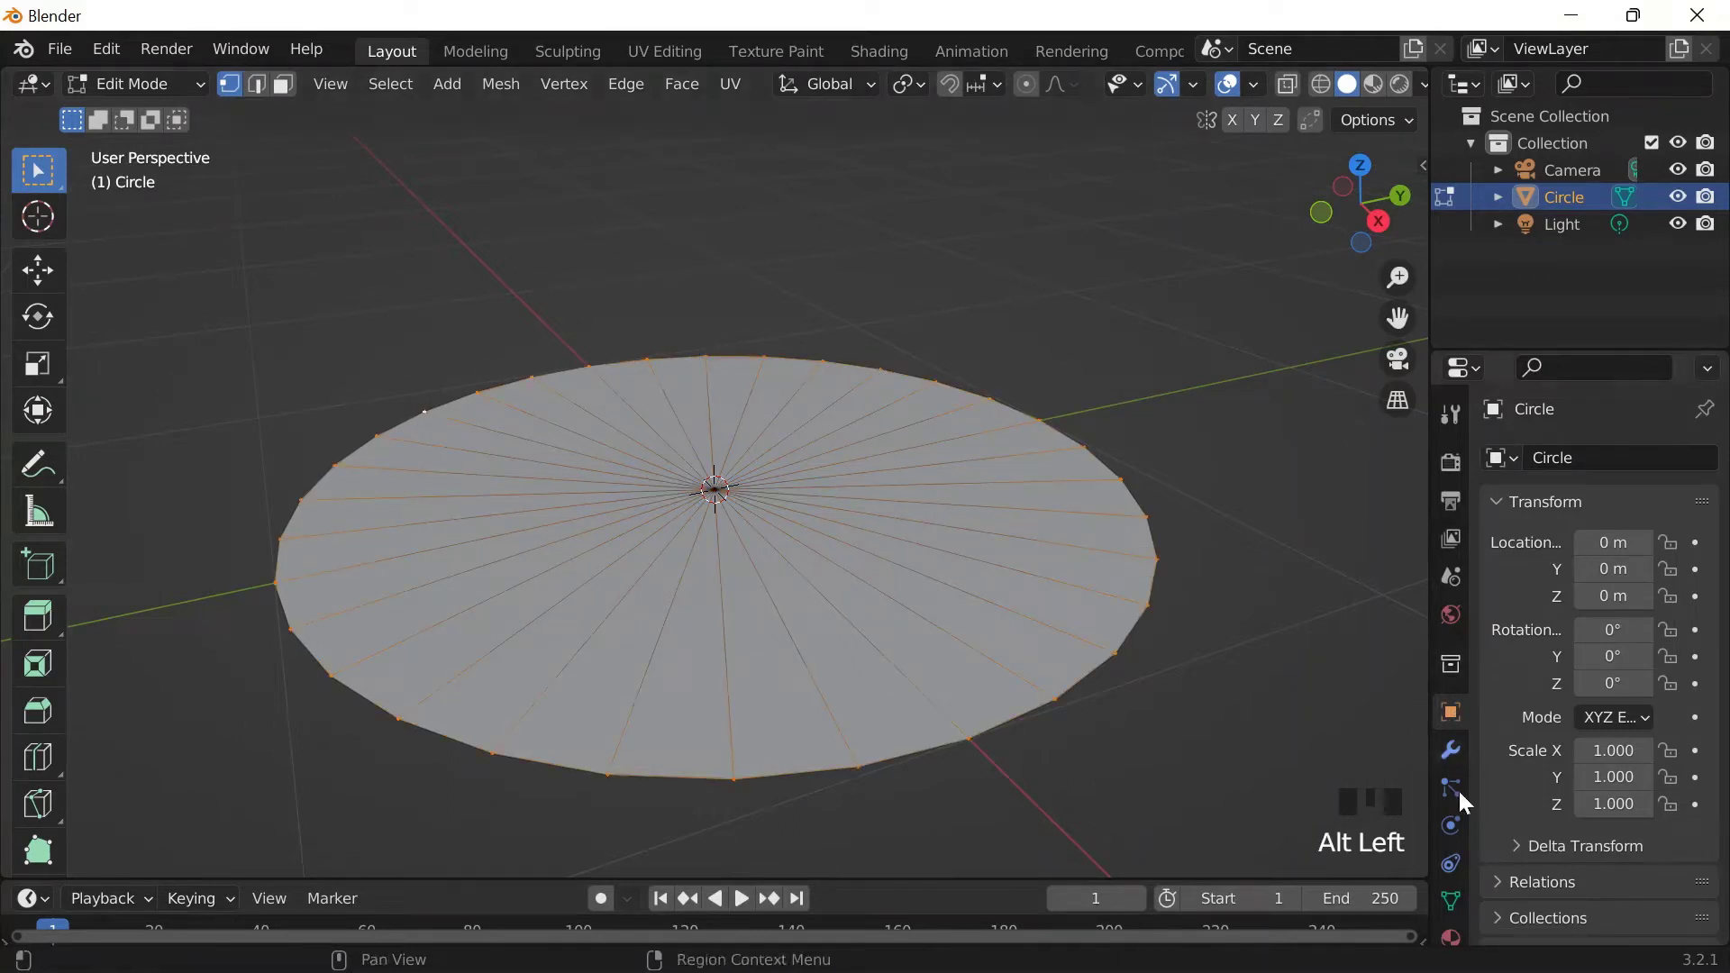
{"action": "left_click", "coordinate": [1452, 901]}
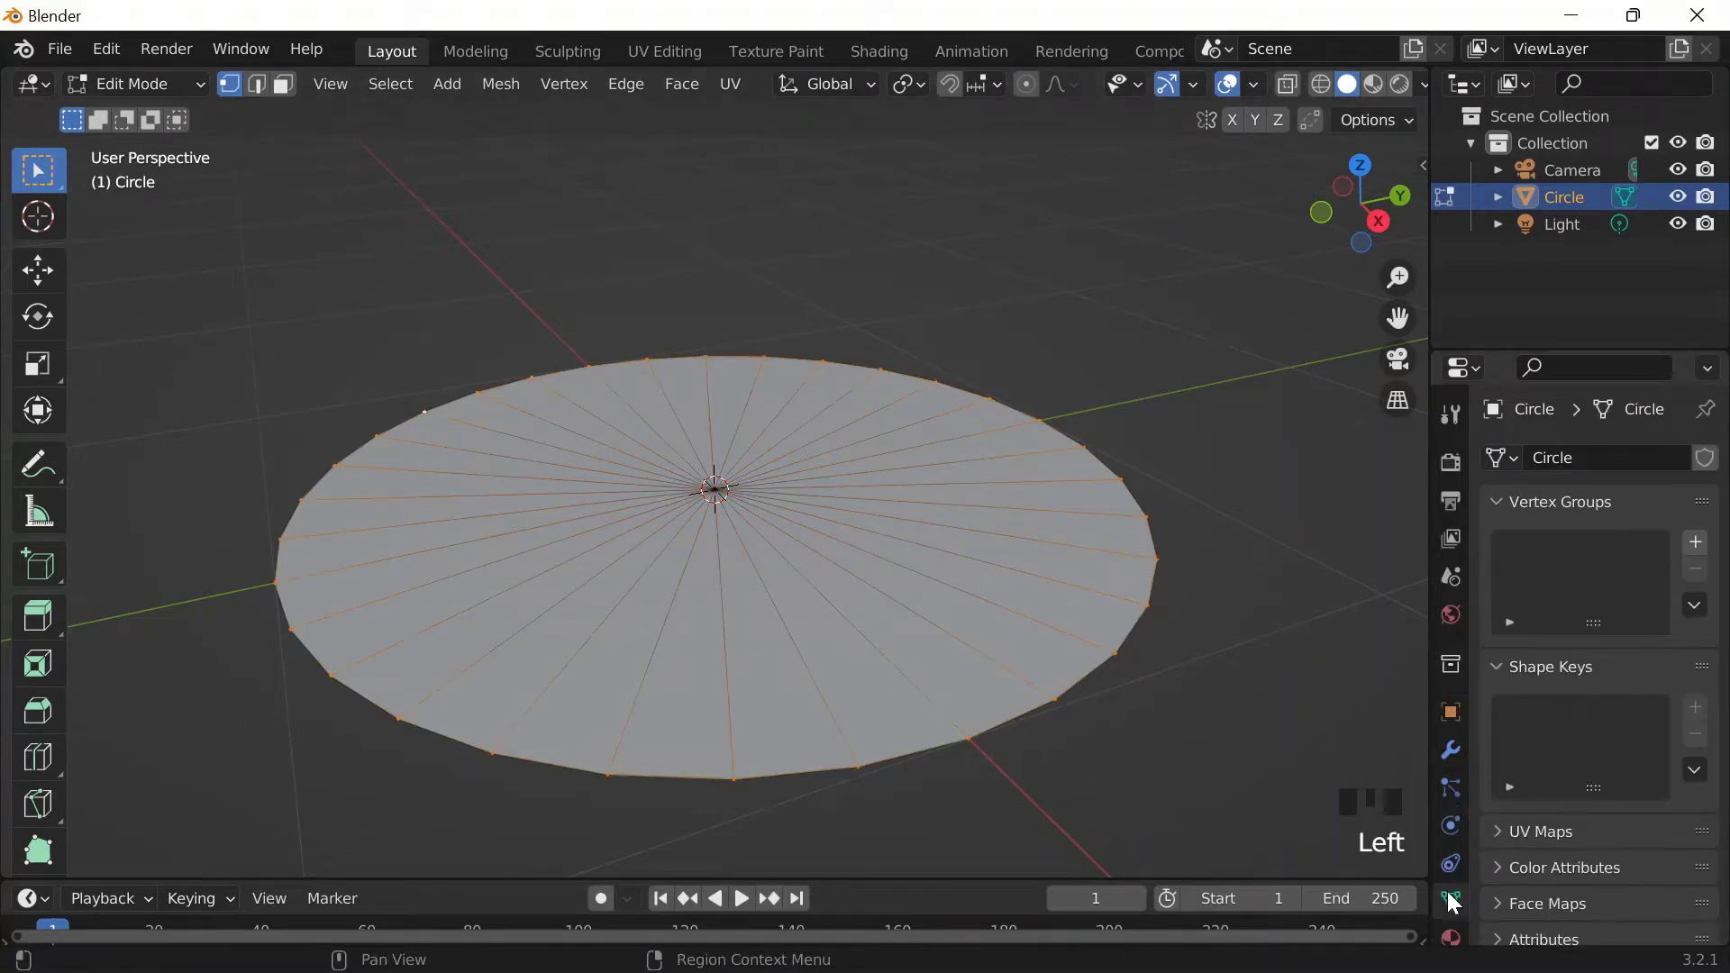
{"action": "left_click", "coordinate": [1696, 543]}
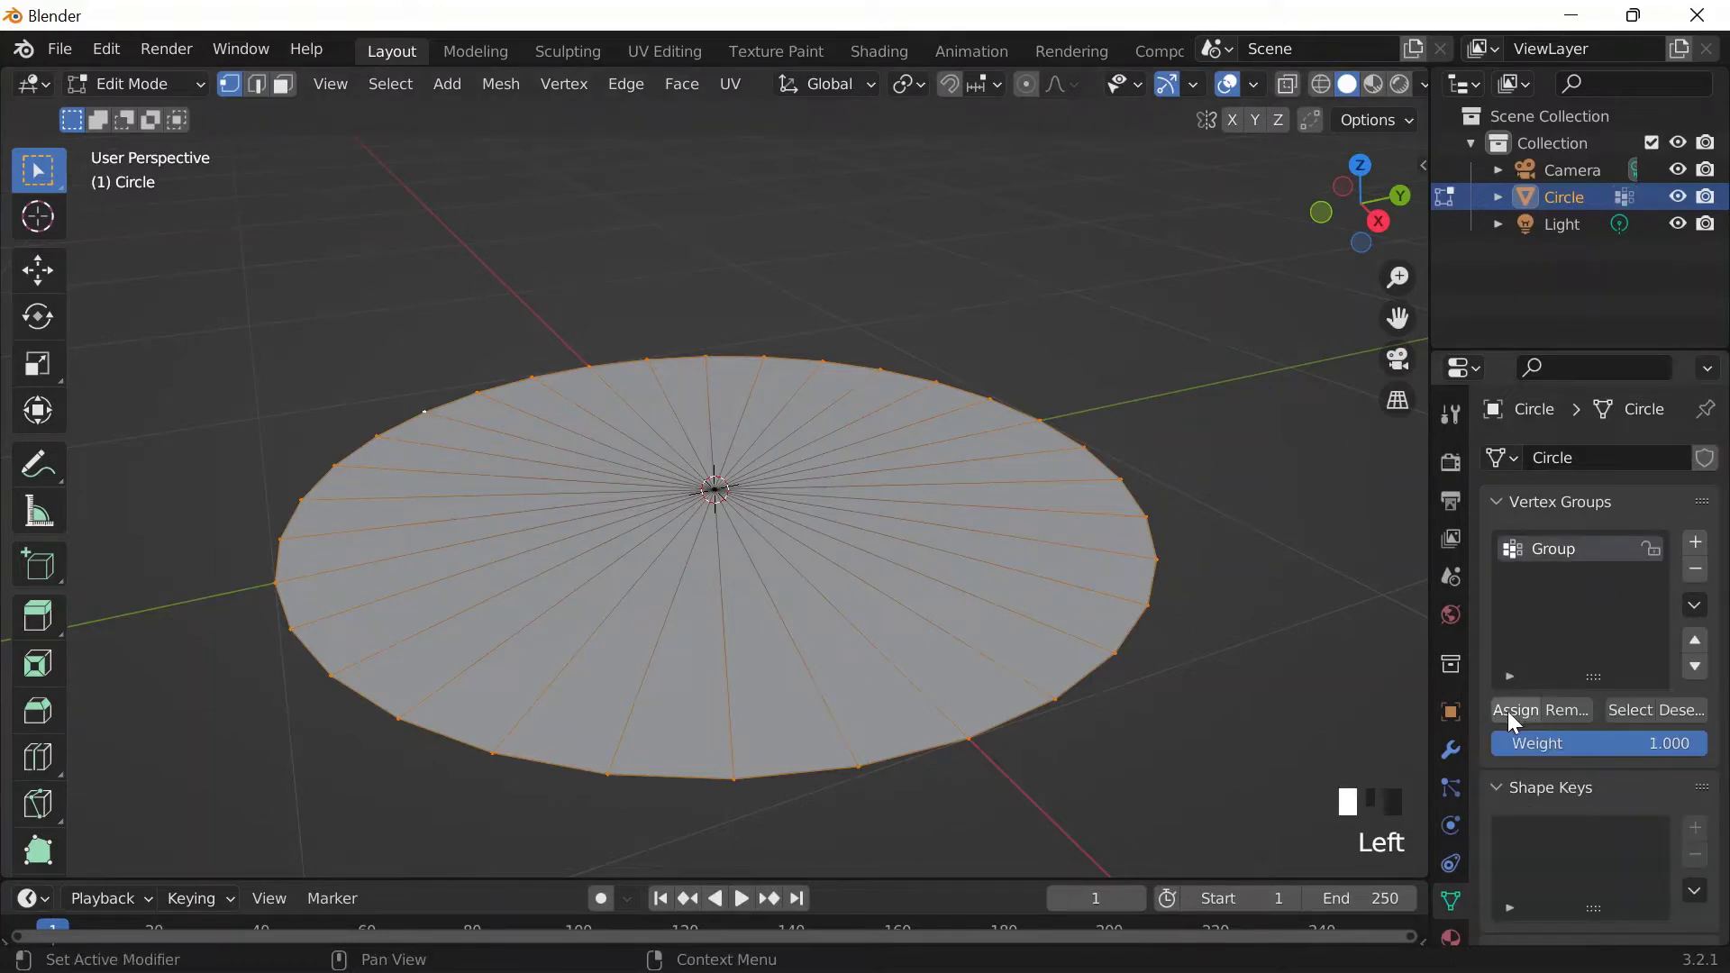
{"action": "left_click", "coordinate": [1510, 713]}
{"action": "left_click_drag", "start_coordinate": [135, 84], "coordinate": [148, 232]}
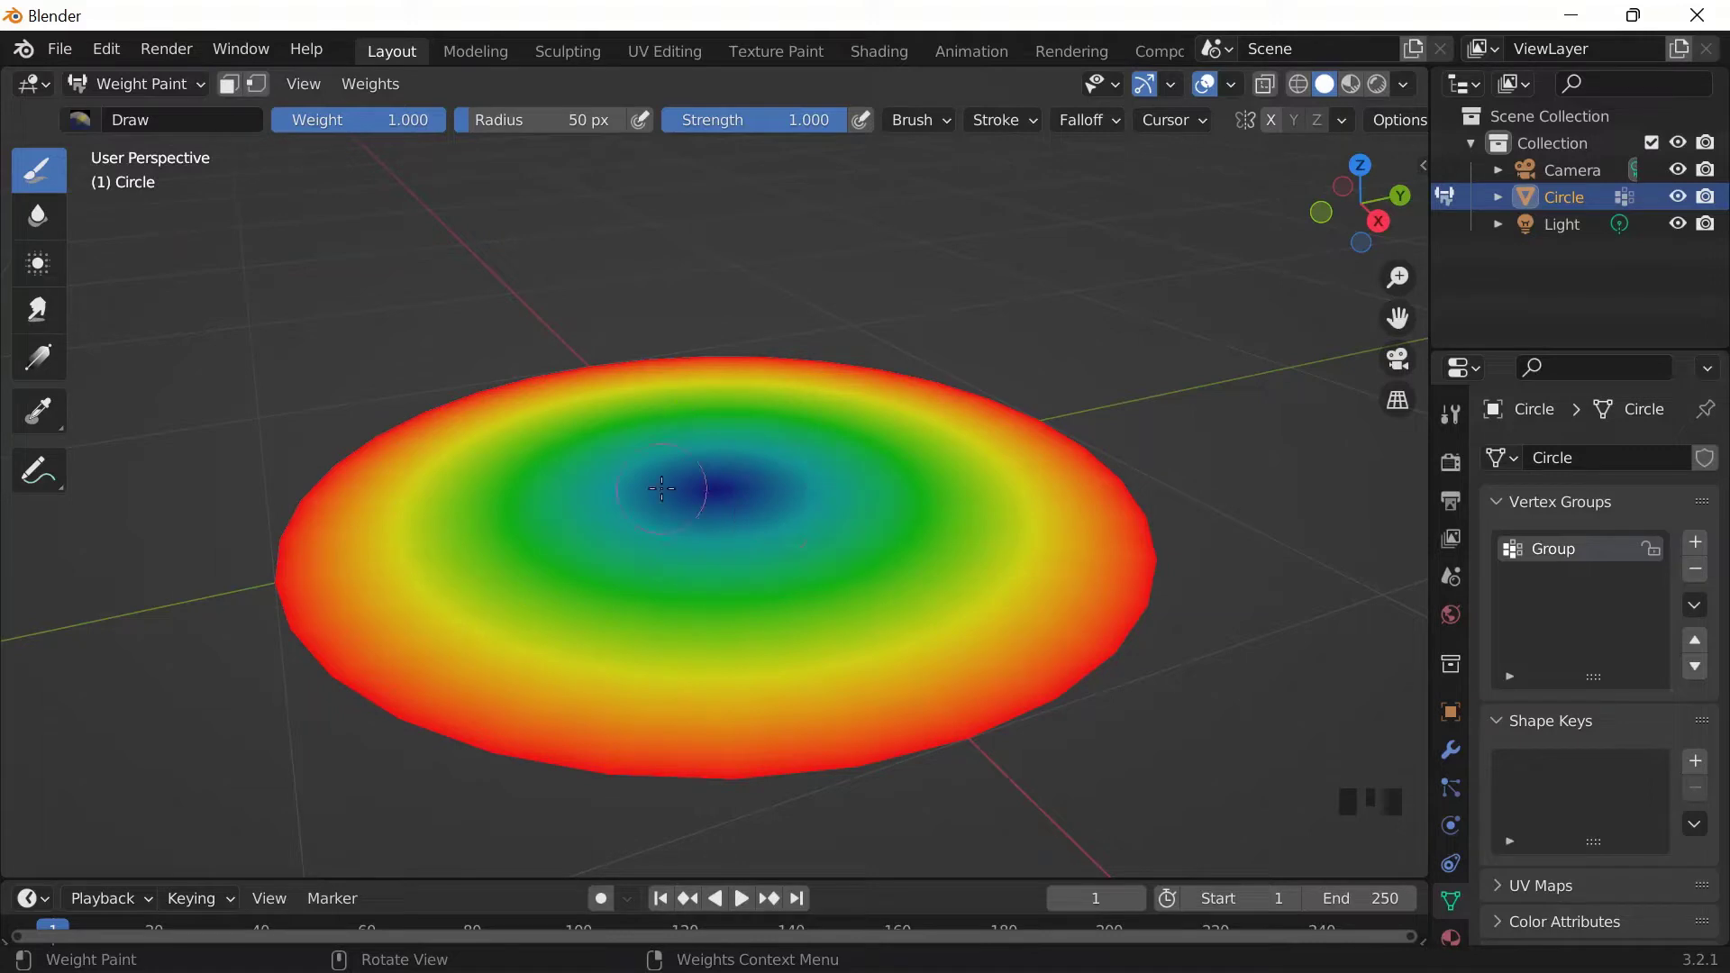
Step: Return to Object Mode, show the Differential Growth object settings, and bring up the Notion library
{"action": "left_click", "coordinate": [144, 84]}
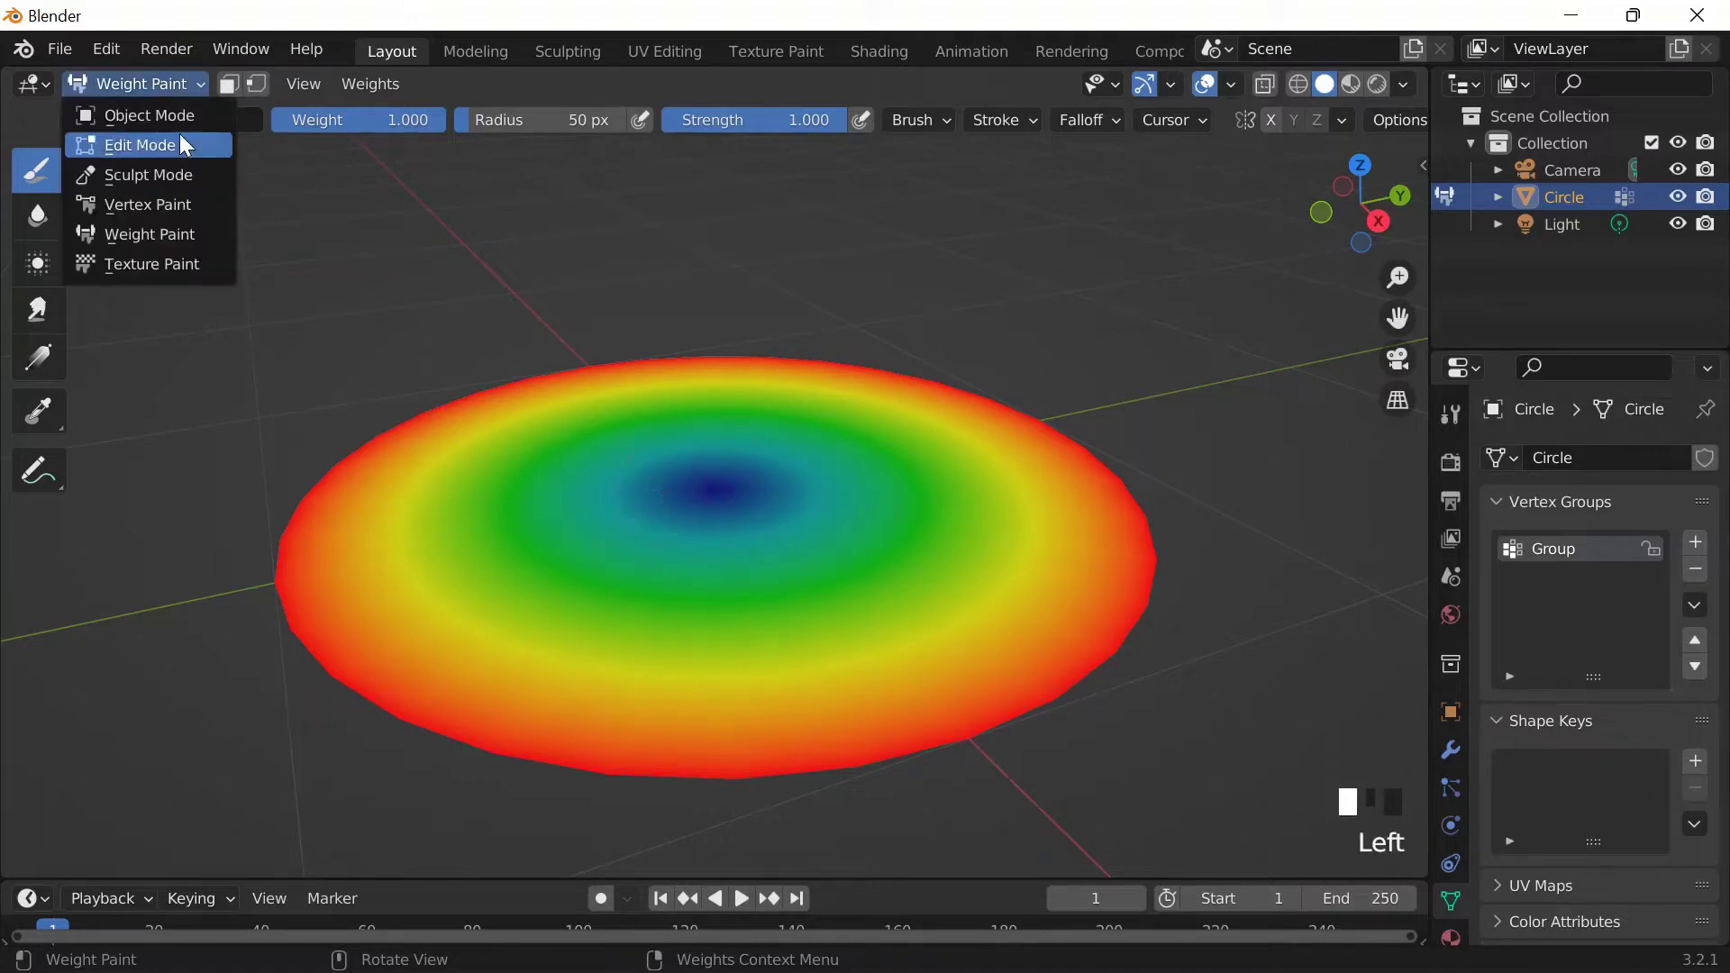
{"action": "left_click", "coordinate": [180, 144]}
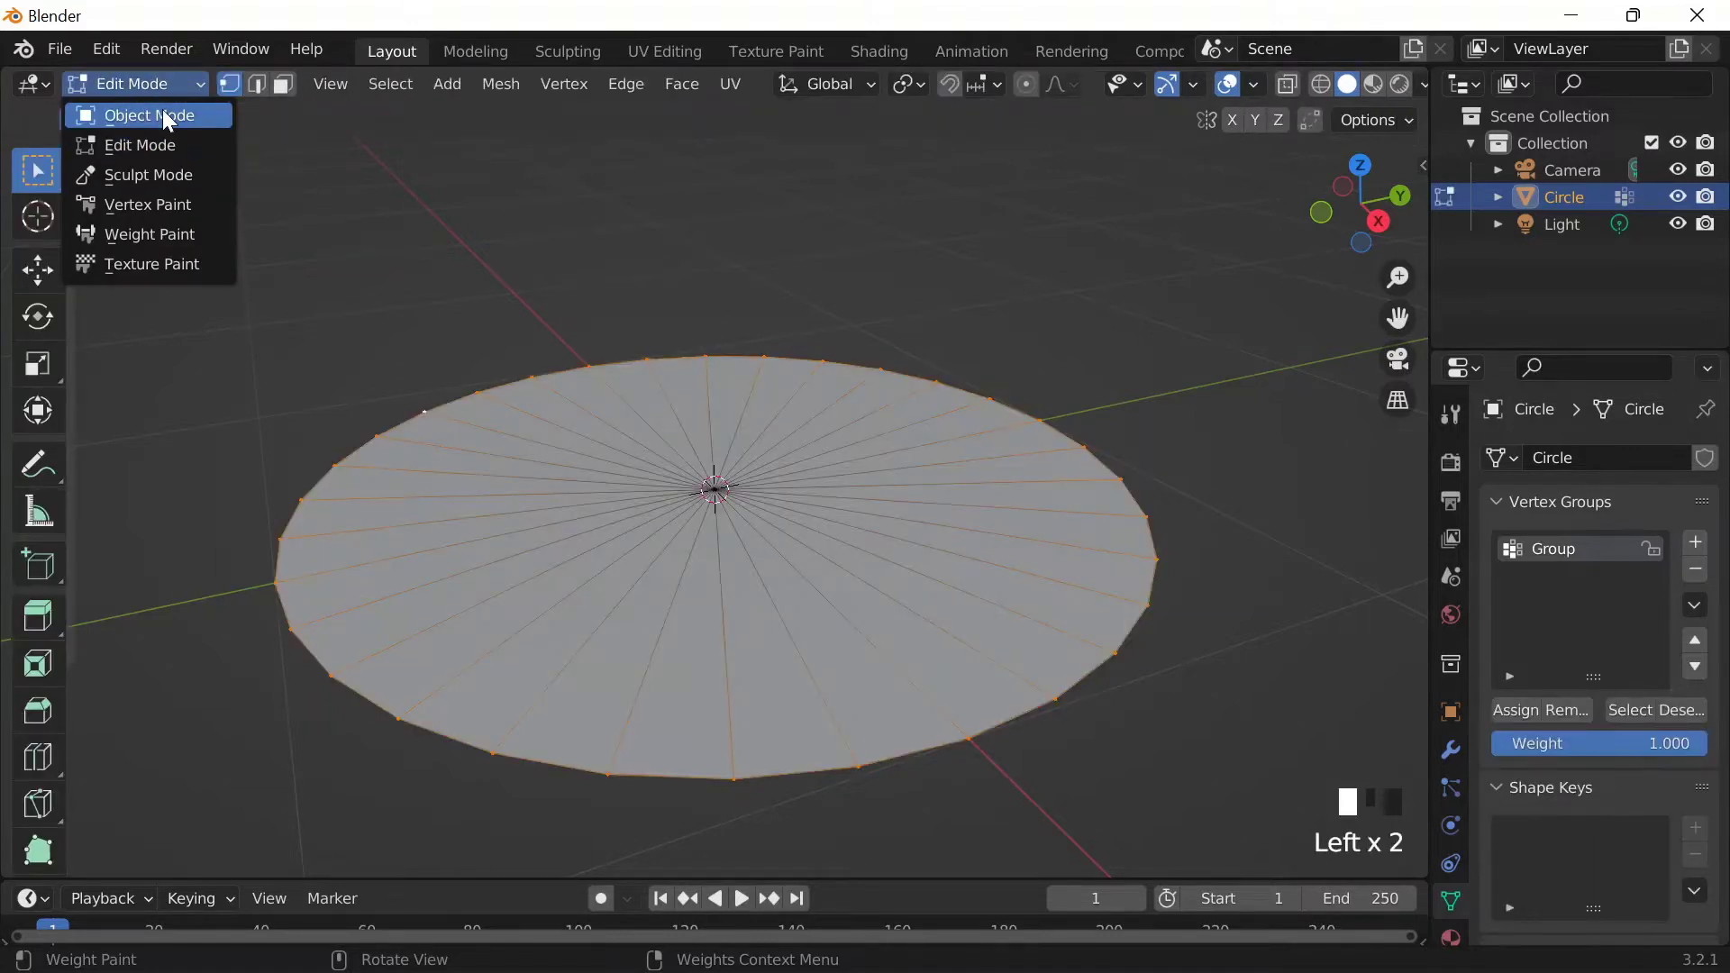
{"action": "left_click", "coordinate": [166, 117]}
{"action": "scroll", "coordinate": [811, 451], "scroll_direction": "down", "scroll_amount": 3}
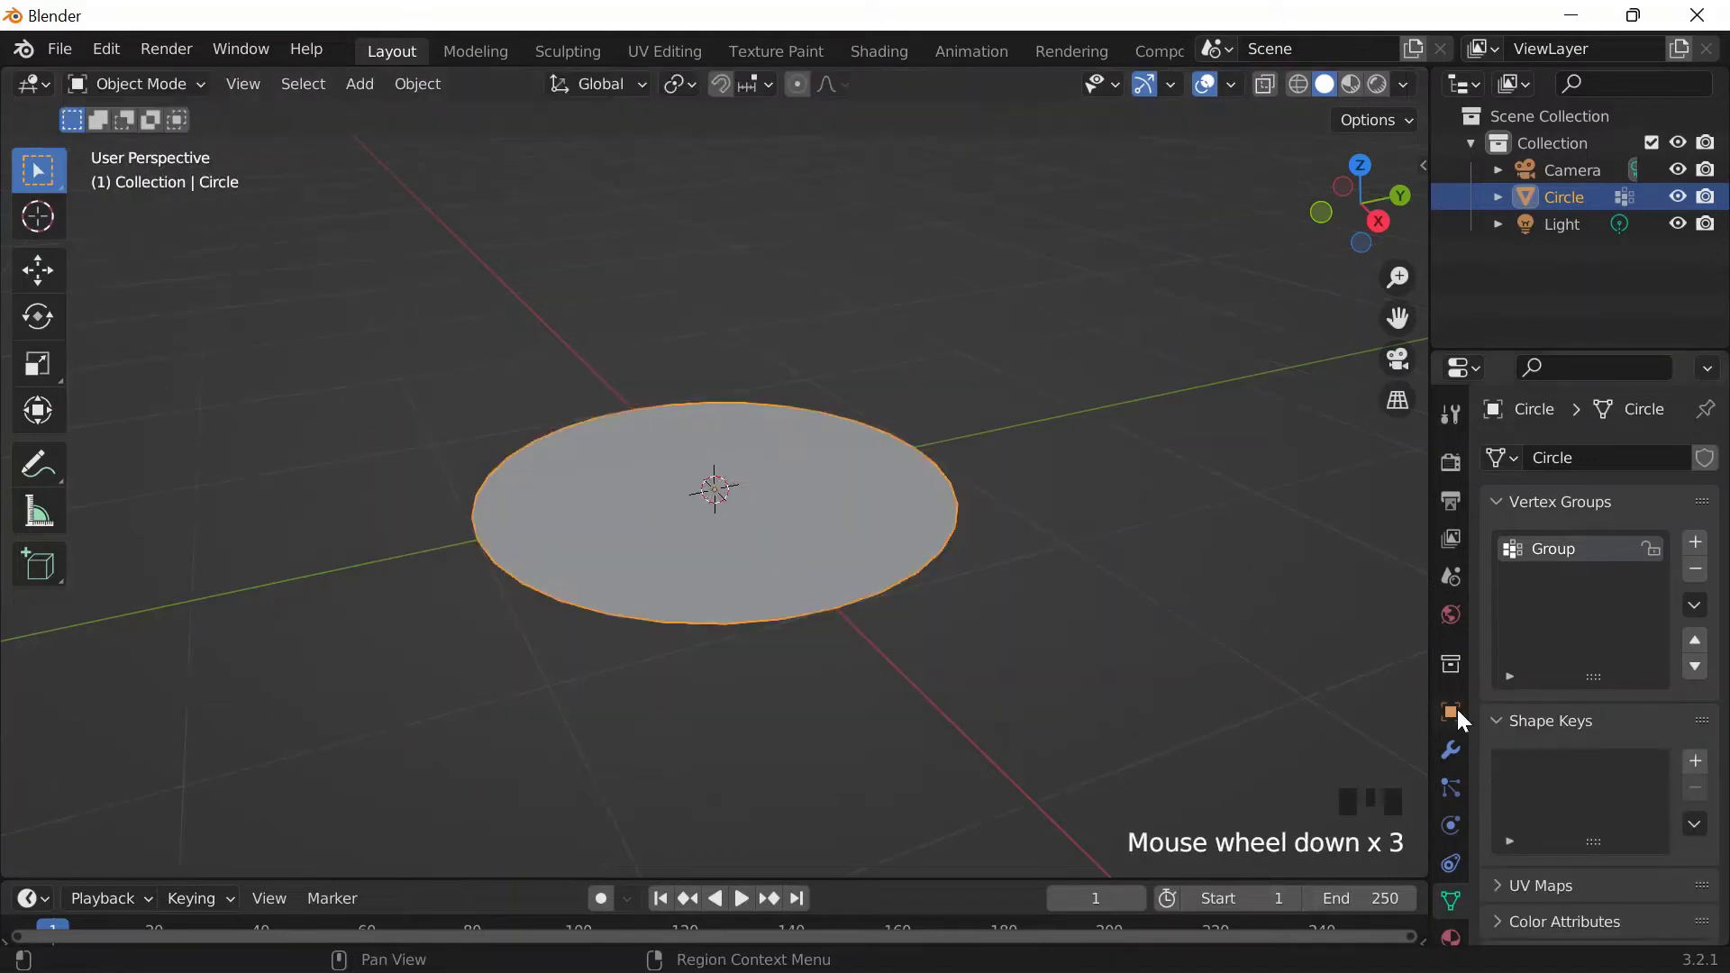
{"action": "left_click", "coordinate": [1451, 712]}
{"action": "scroll", "coordinate": [1498, 500], "scroll_direction": "down", "scroll_amount": 13}
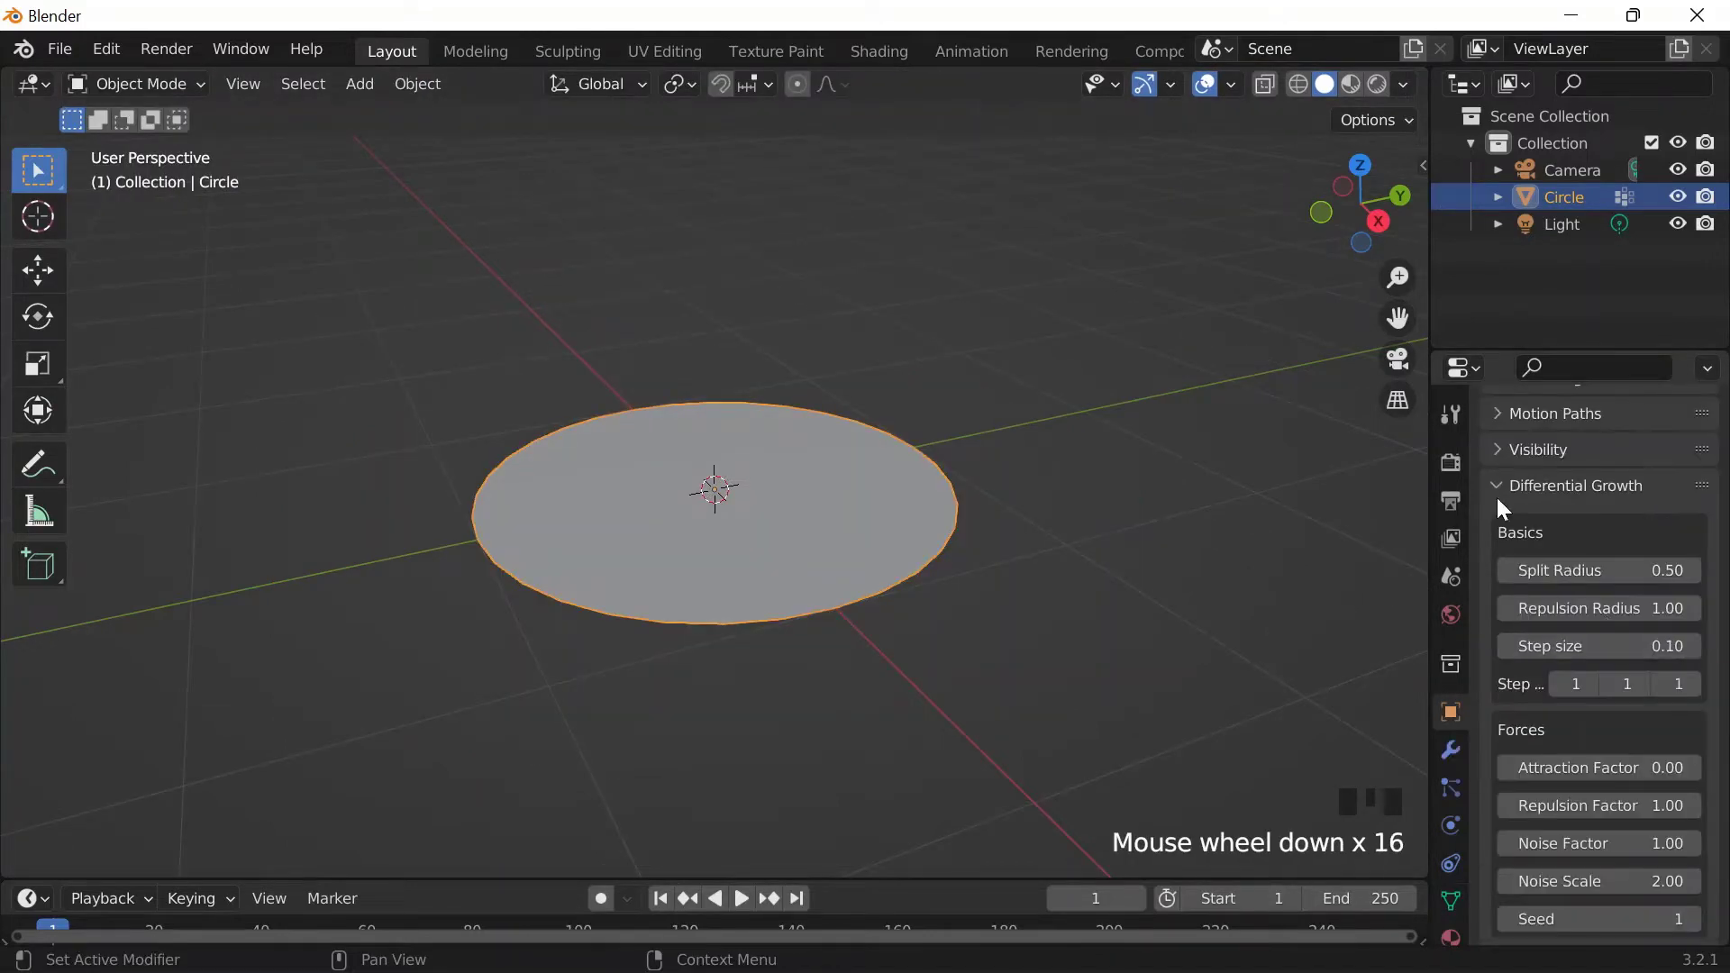
{"action": "mouse_move", "coordinate": [1349, 942]}
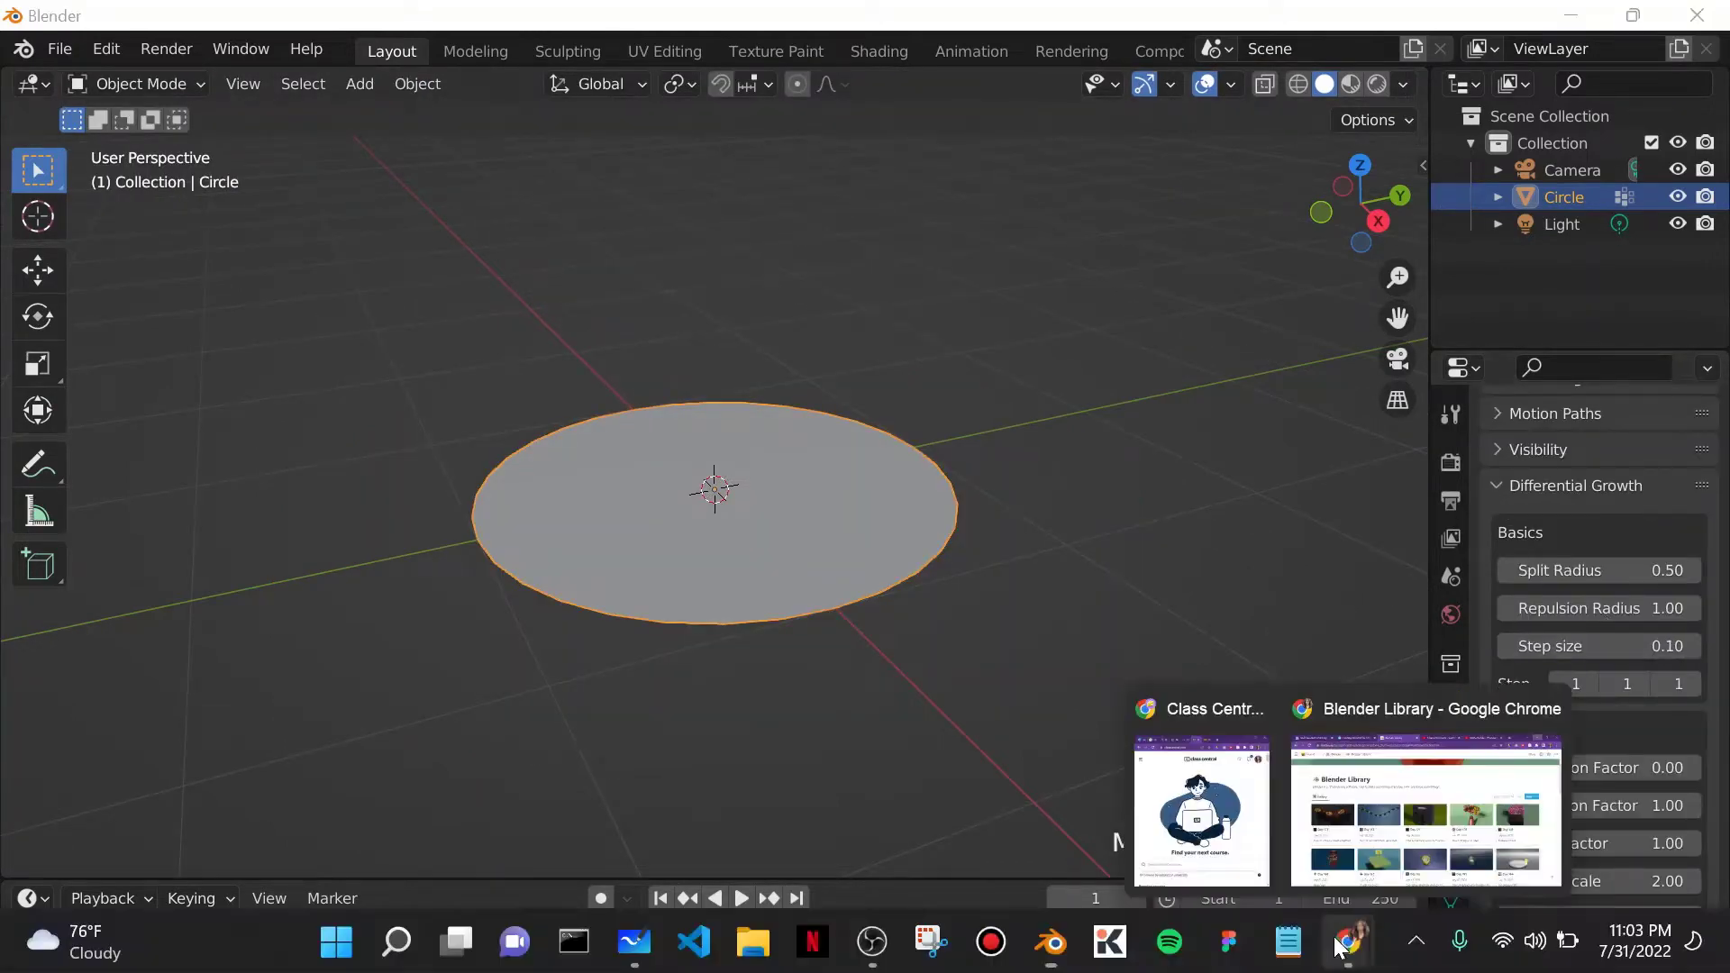
{"action": "left_click", "coordinate": [1372, 784]}
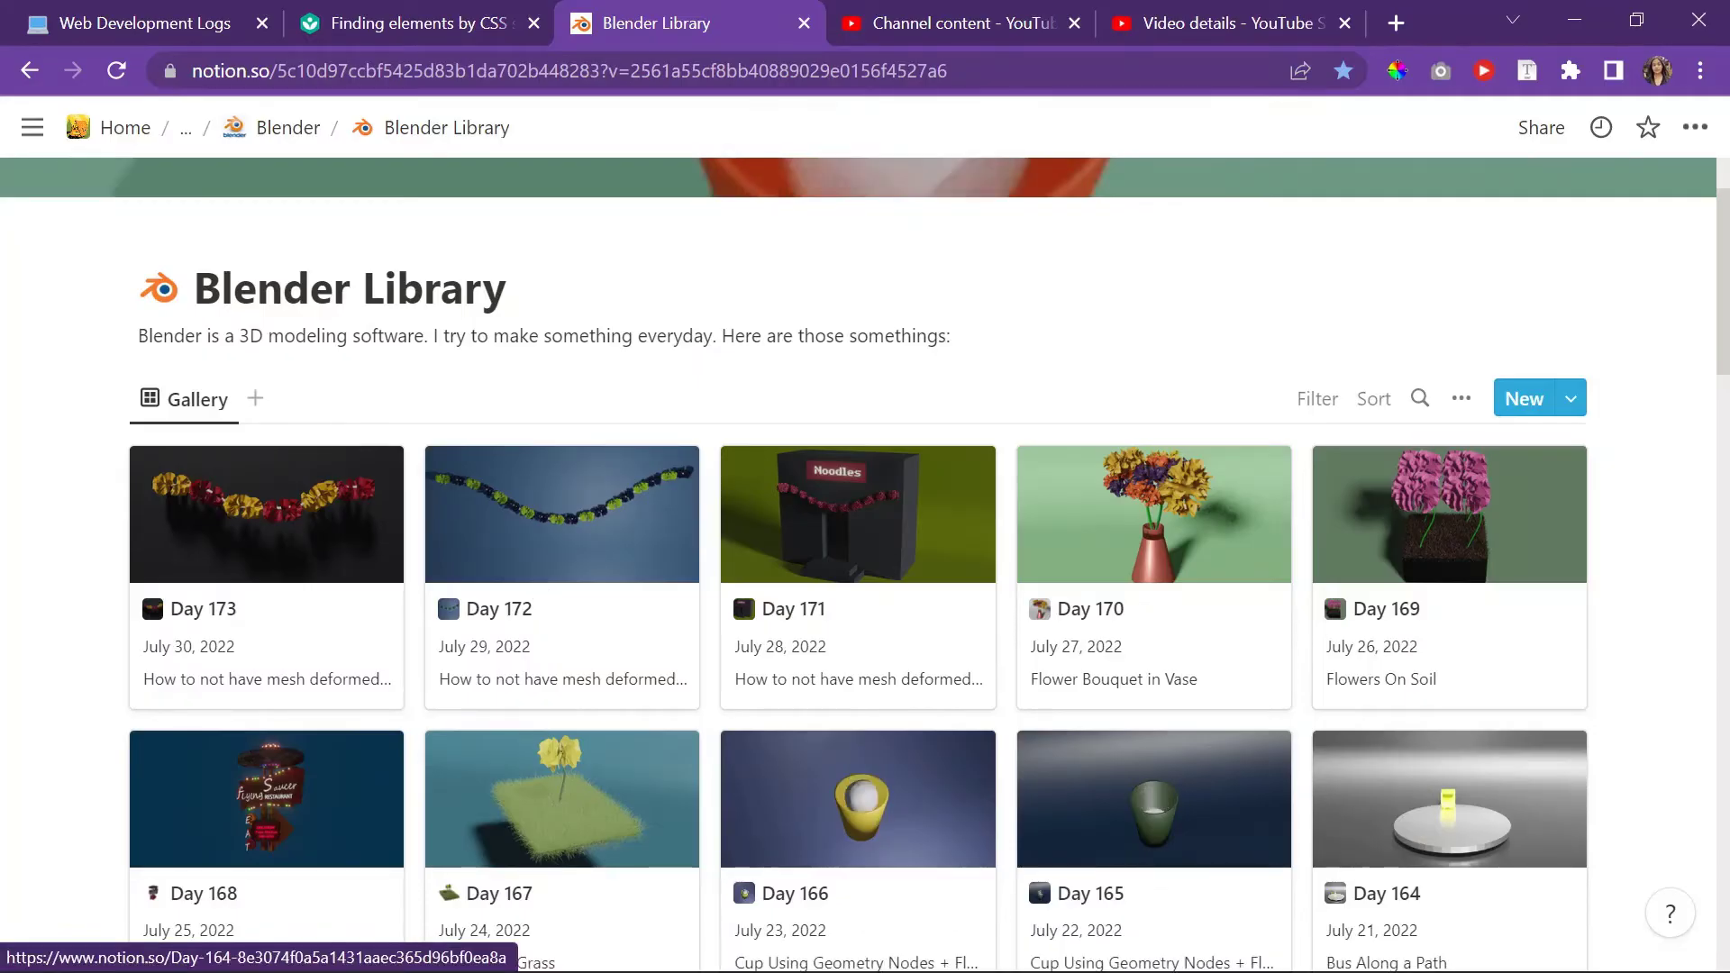
{"action": "scroll", "coordinate": [858, 541], "scroll_direction": "down", "scroll_amount": 3}
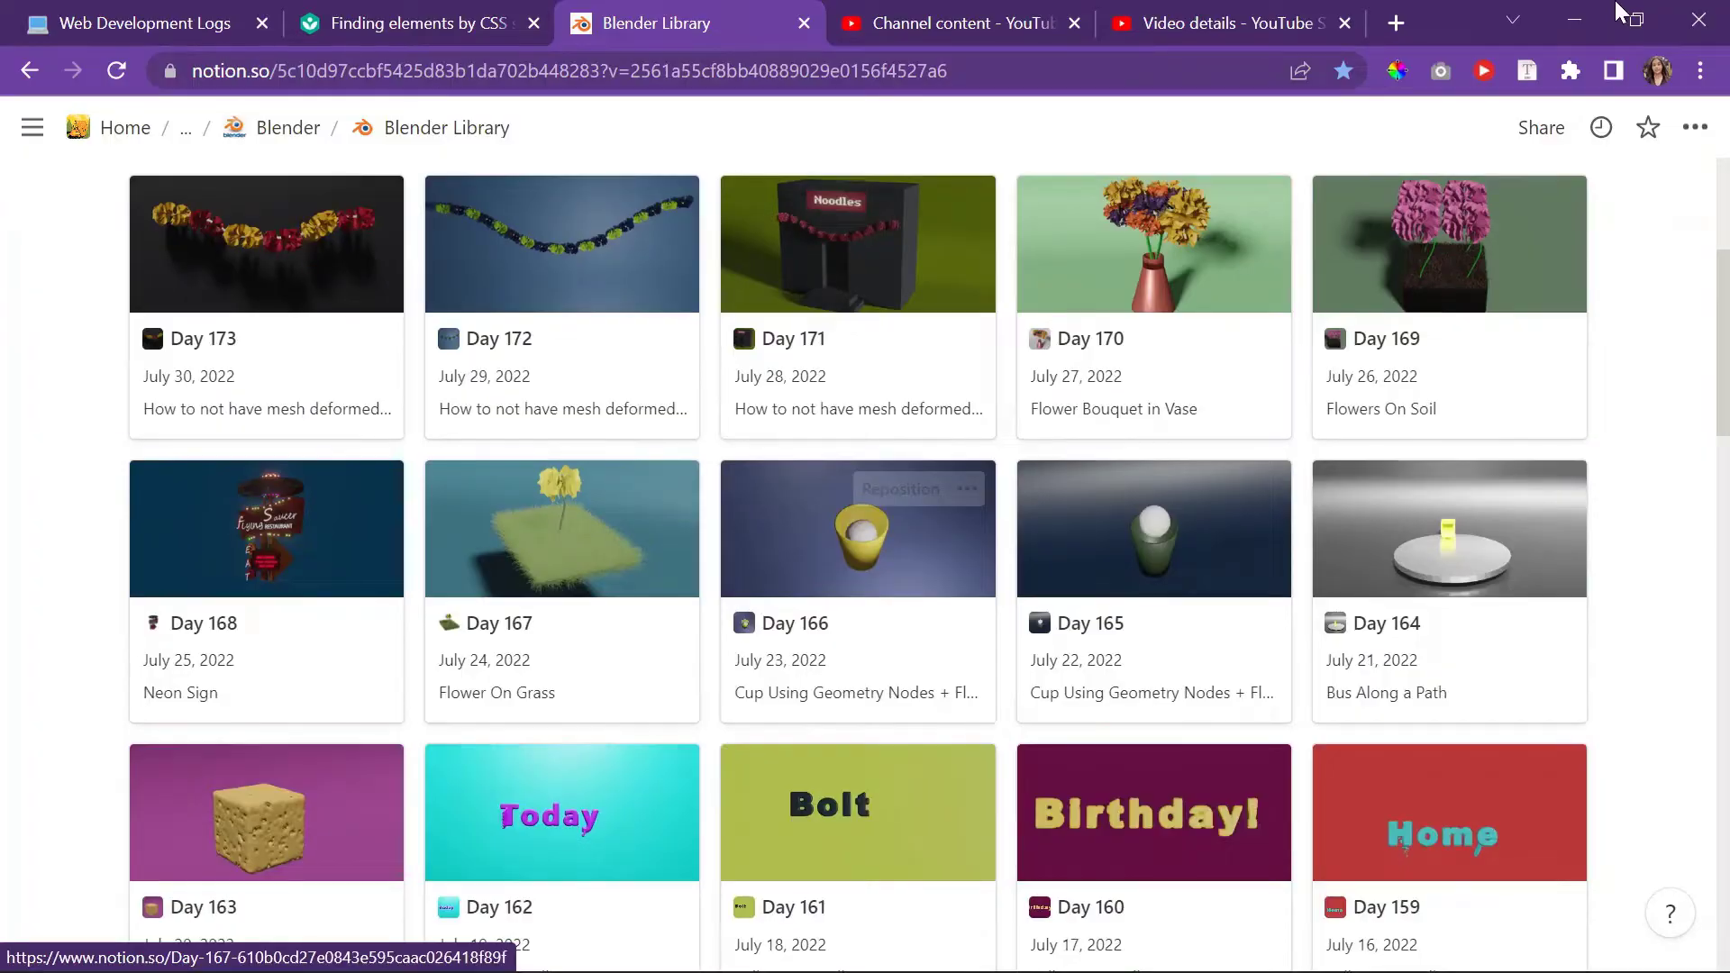
{"action": "left_click", "coordinate": [1575, 18]}
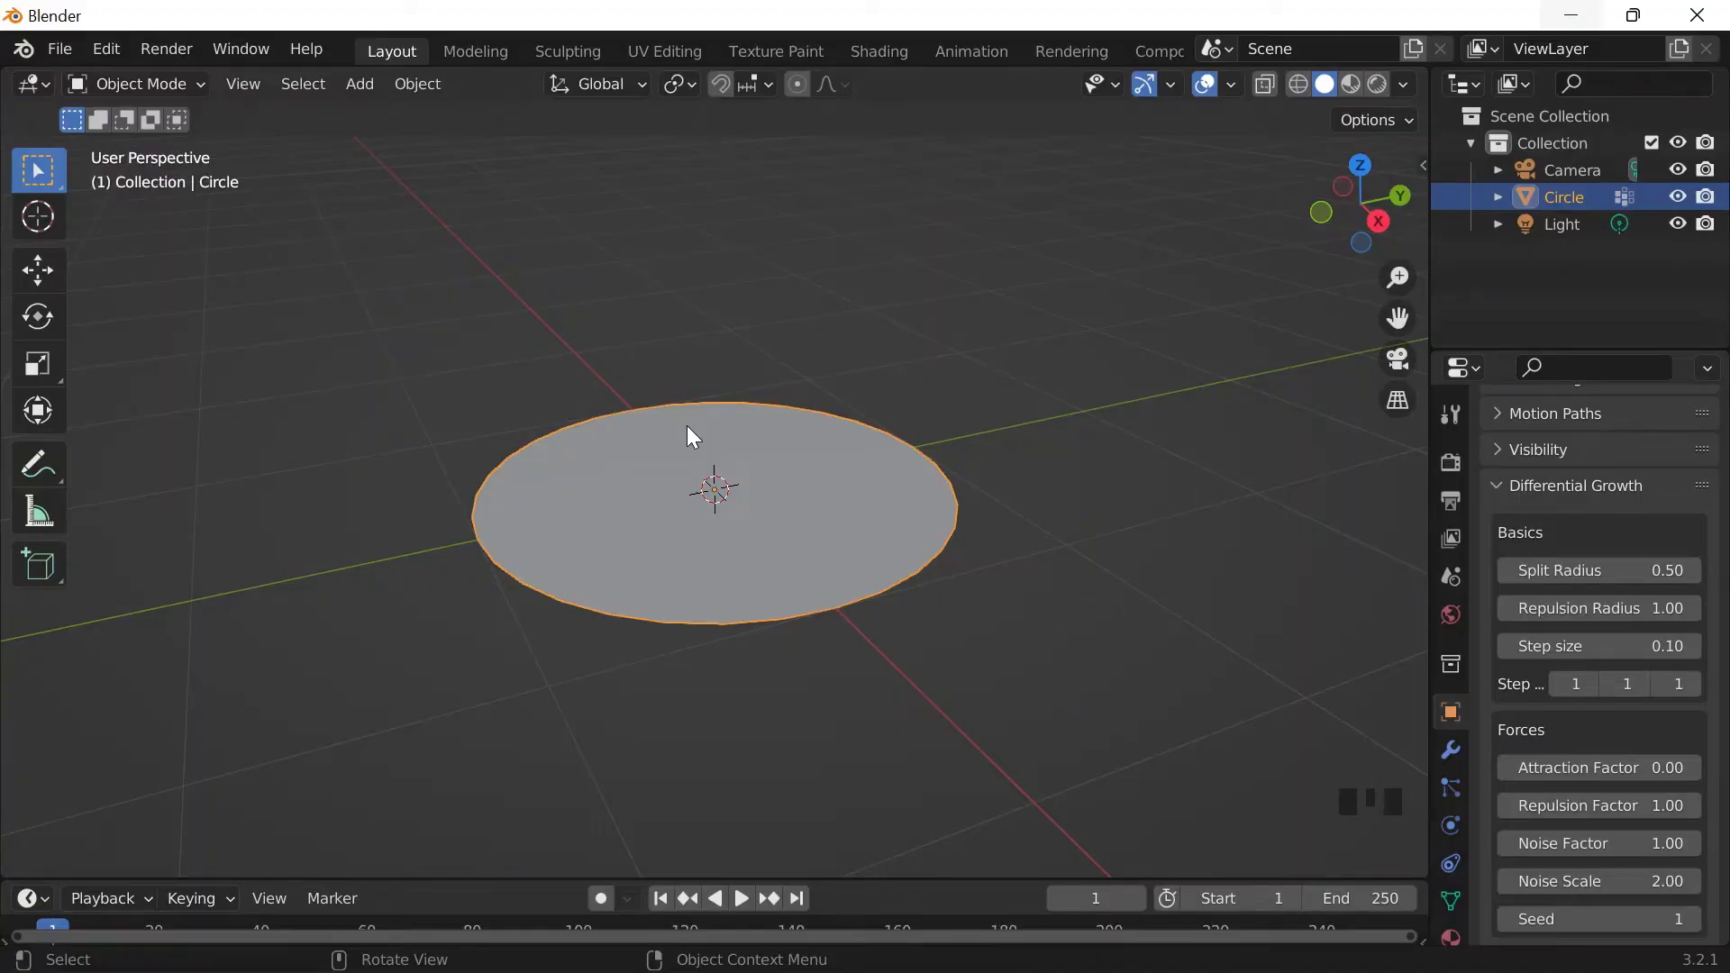
{"action": "left_click", "coordinate": [1347, 942]}
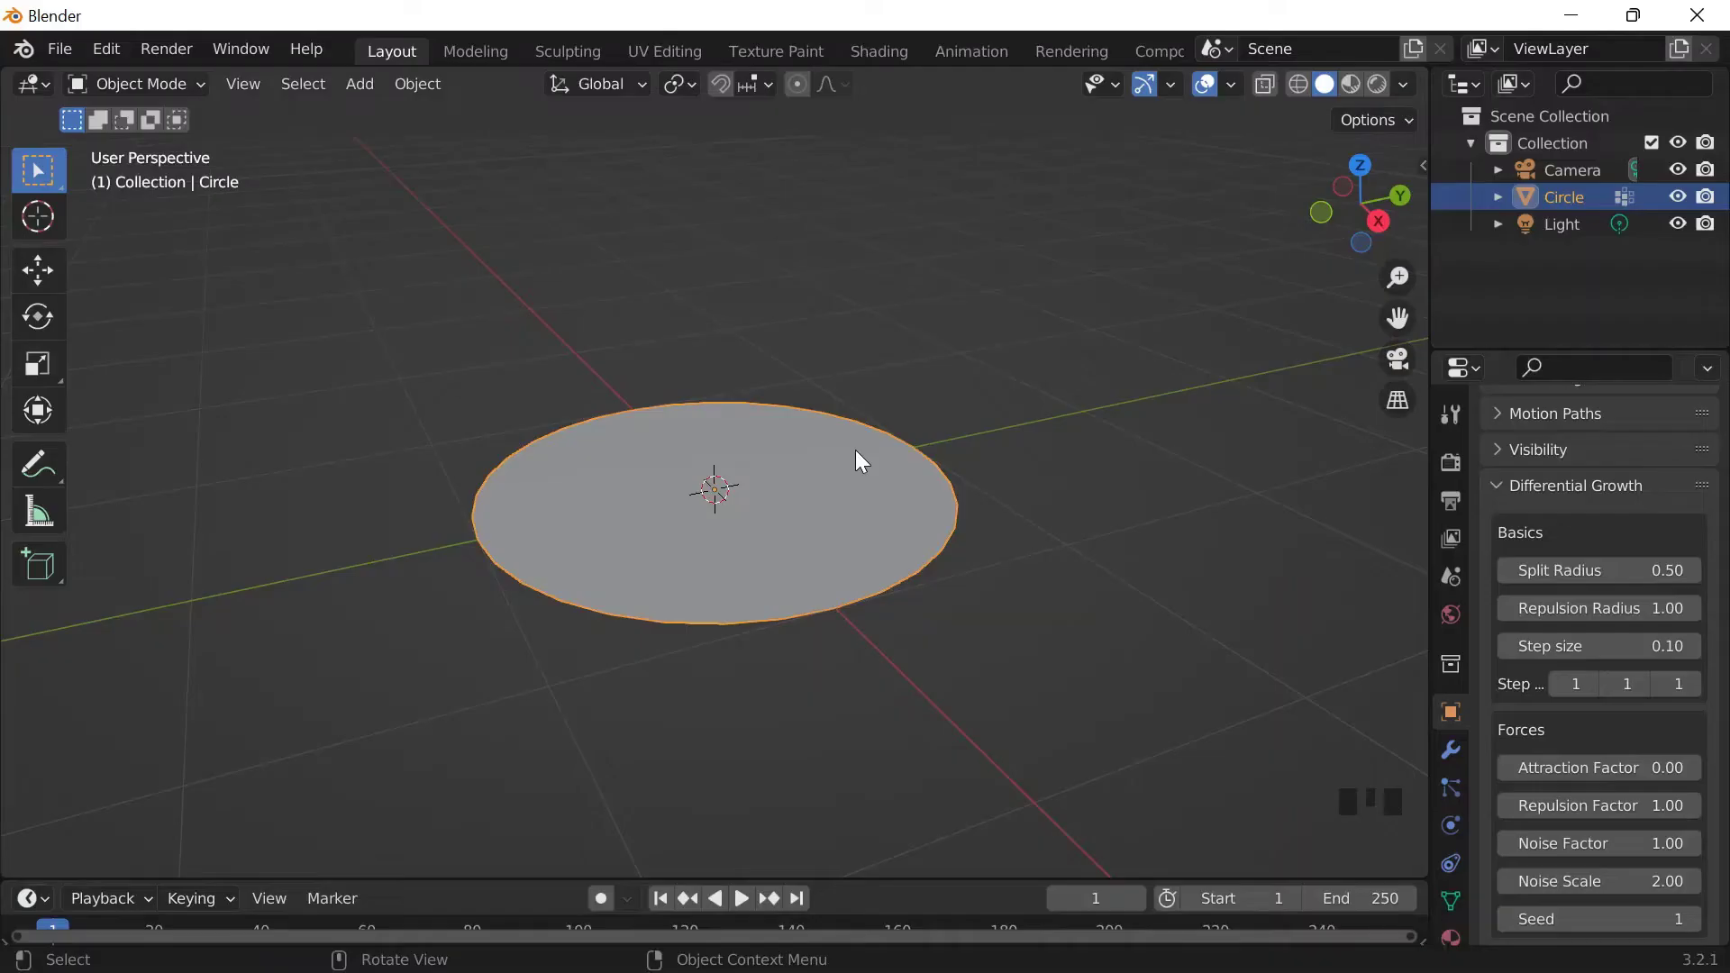
Step: Repeatedly run Diff Growth Step until the flat disc becomes a large, crumpled, ruffled mesh
{"action": "scroll", "coordinate": [745, 457], "scroll_direction": "up", "scroll_amount": 3}
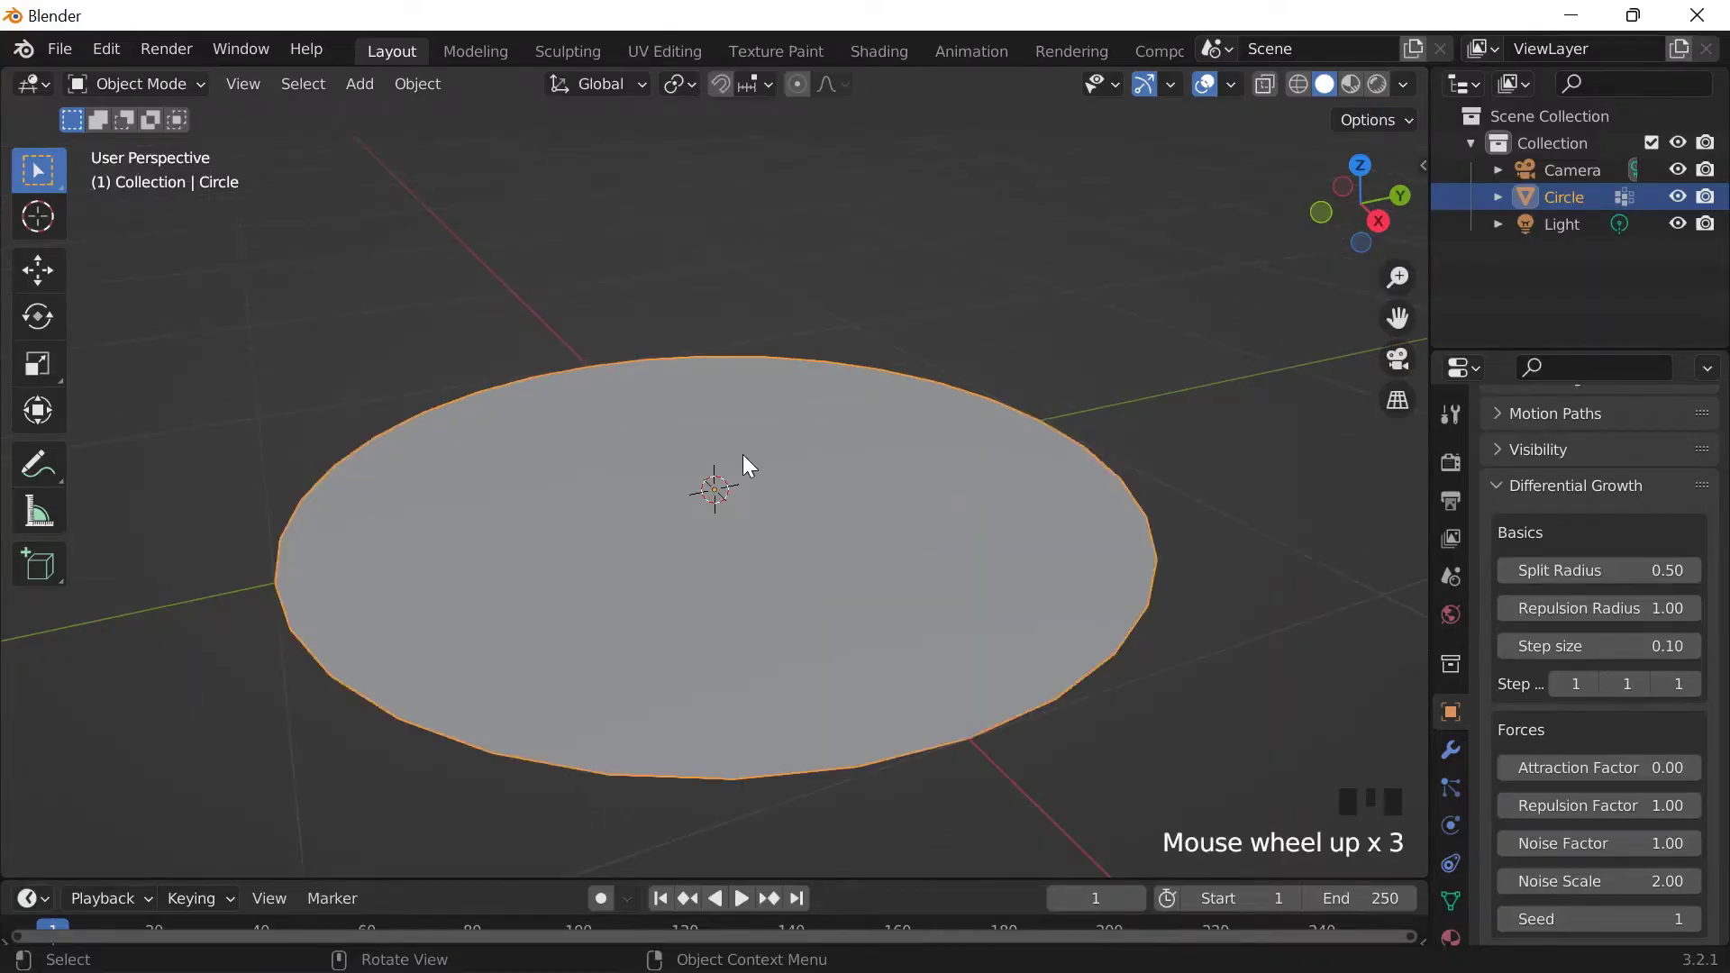
{"action": "mouse_move", "coordinate": [1385, 951]}
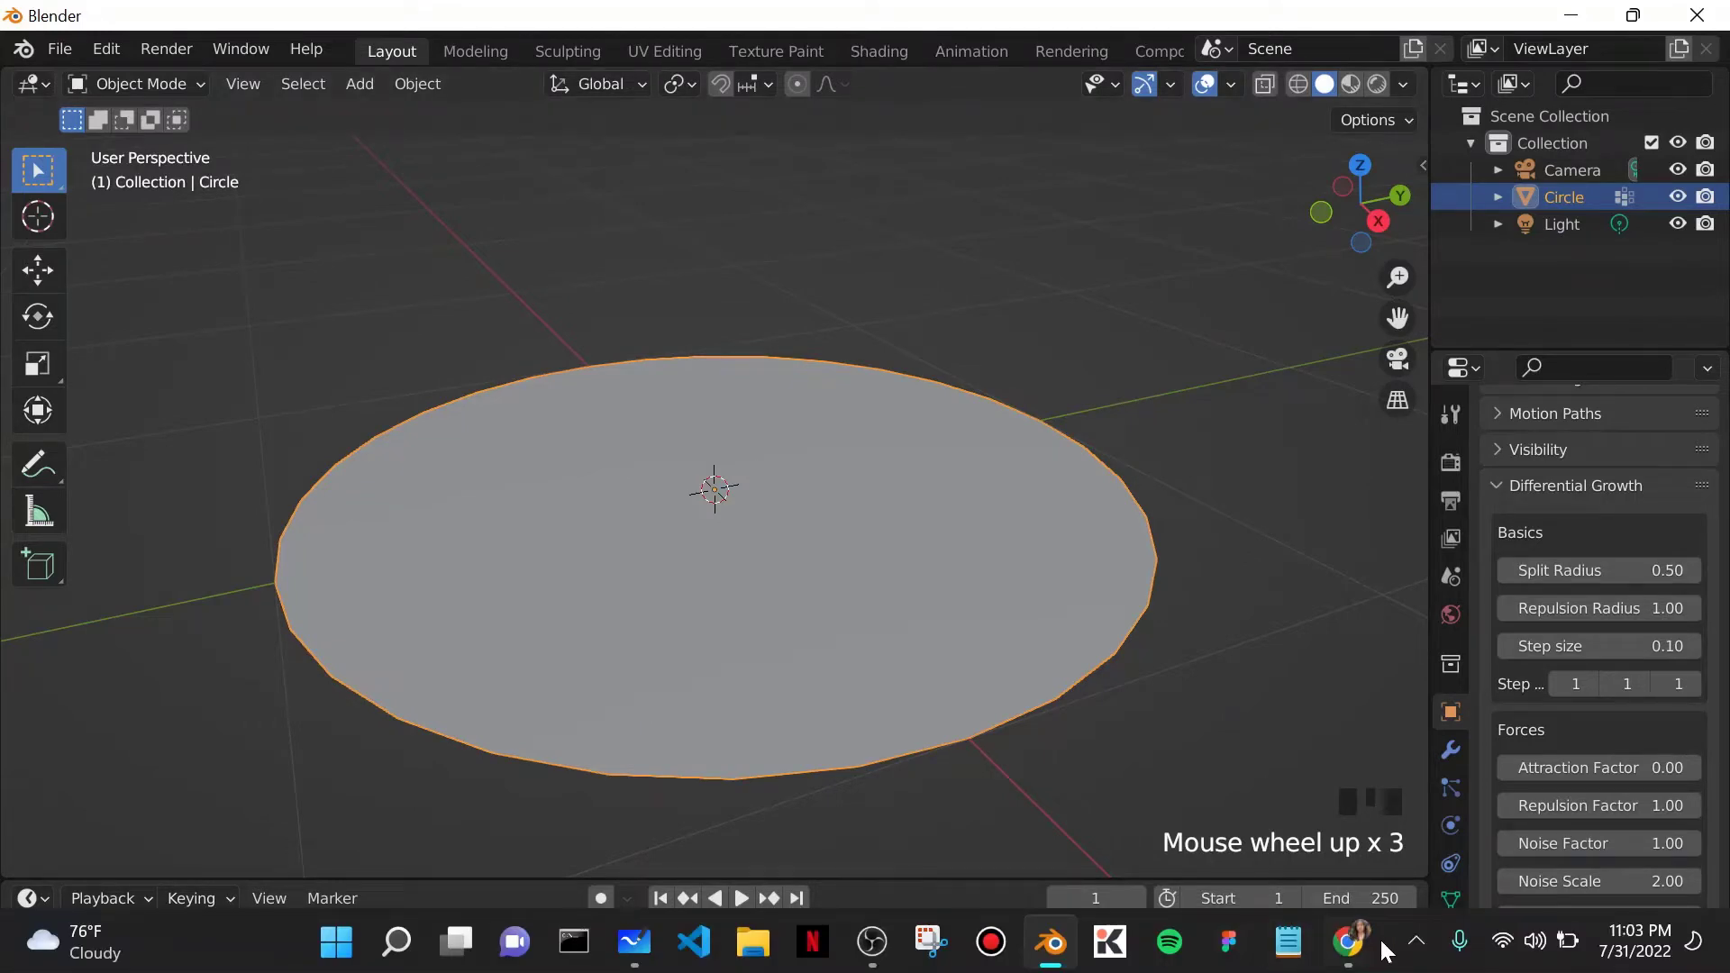
{"action": "scroll", "coordinate": [1415, 793], "scroll_direction": "down", "scroll_amount": 12}
{"action": "scroll", "coordinate": [1499, 647], "scroll_direction": "down", "scroll_amount": 6}
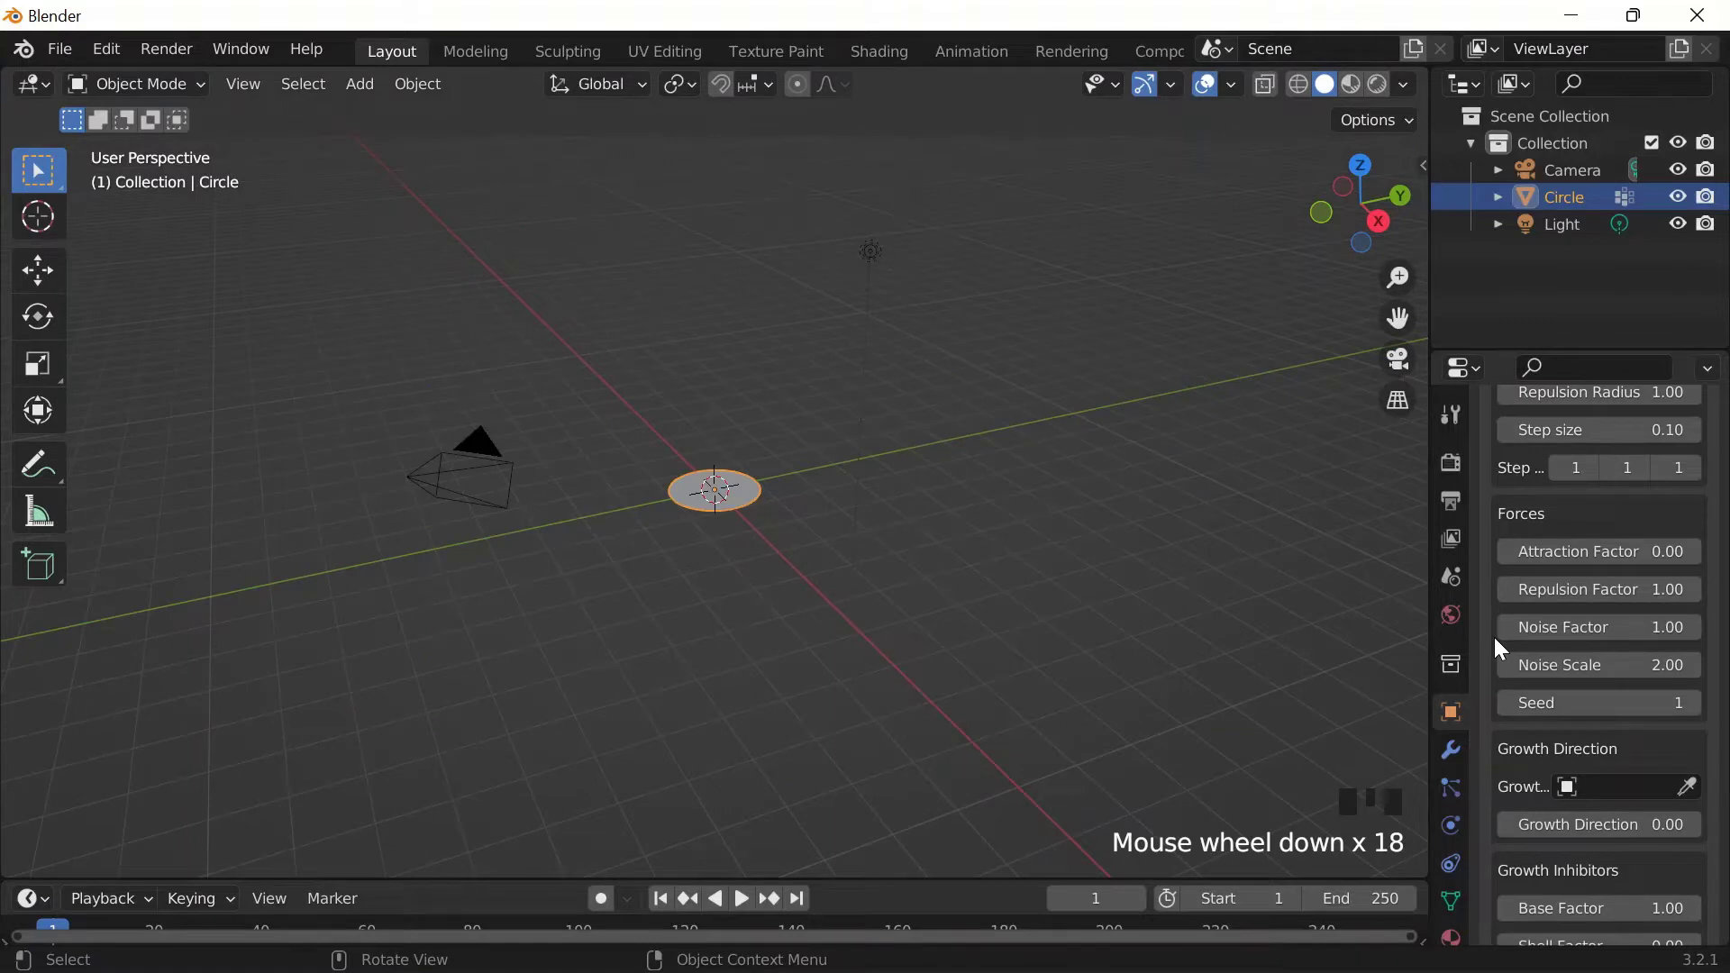
{"action": "scroll", "coordinate": [1498, 646], "scroll_direction": "down", "scroll_amount": 5}
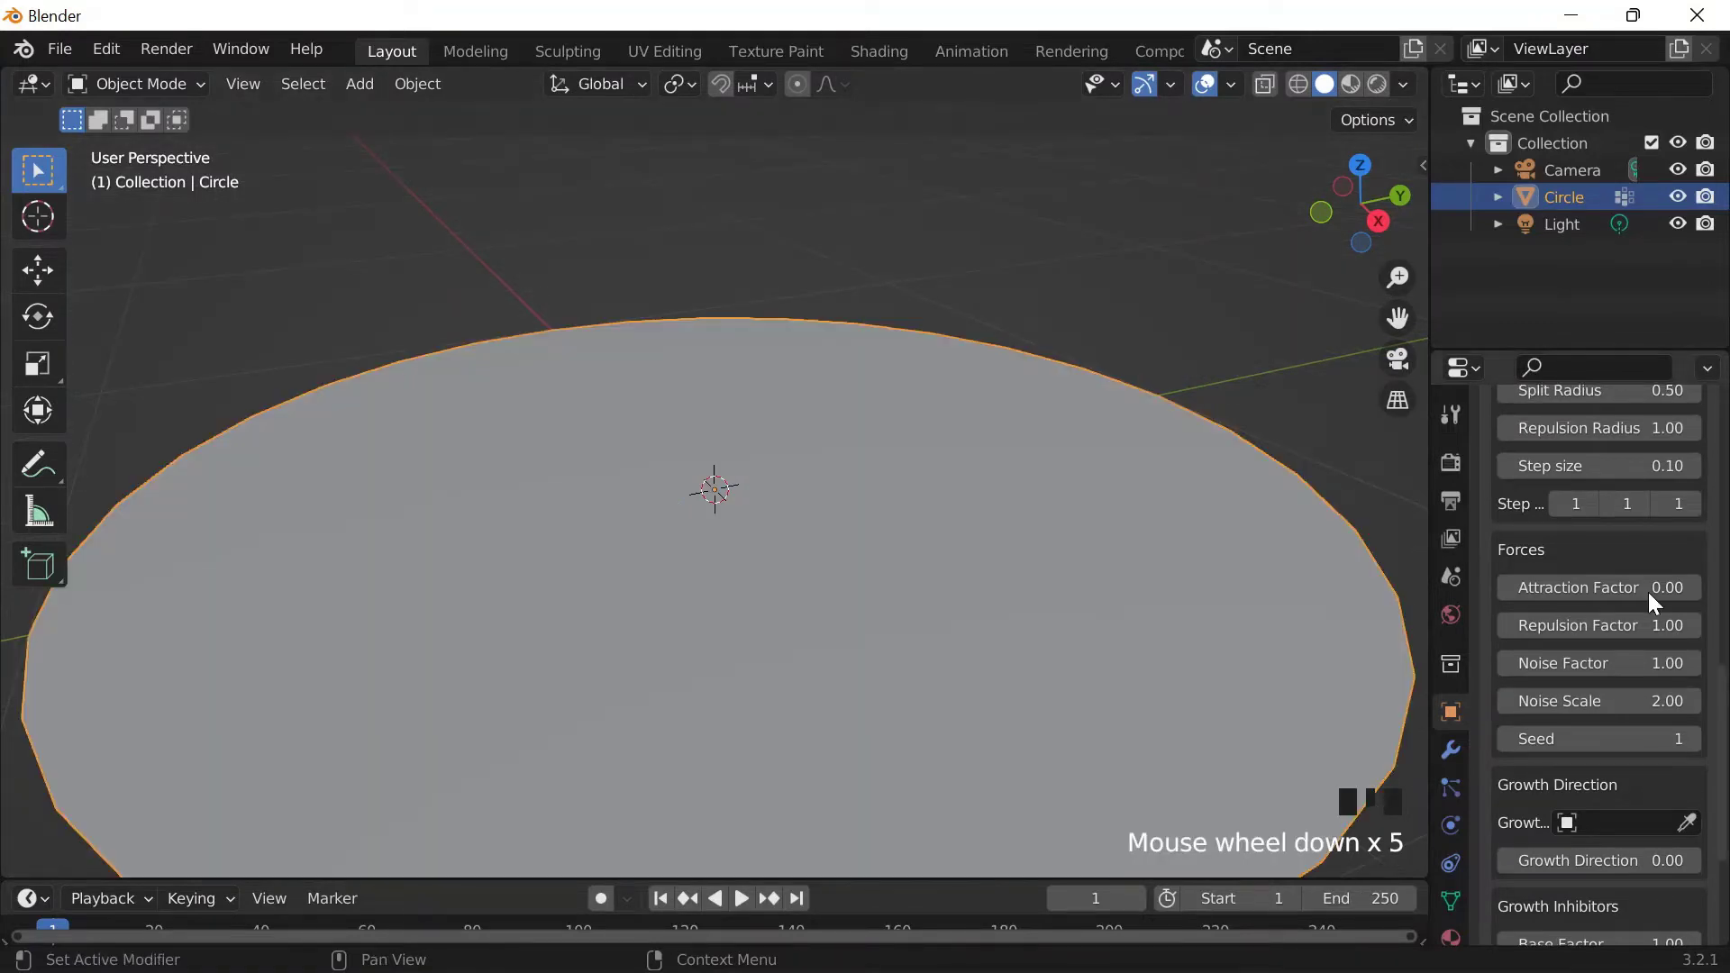
{"action": "scroll", "coordinate": [1613, 703], "scroll_direction": "down", "scroll_amount": 5}
{"action": "left_click", "coordinate": [1570, 808]}
{"action": "left_click", "coordinate": [1570, 808]}
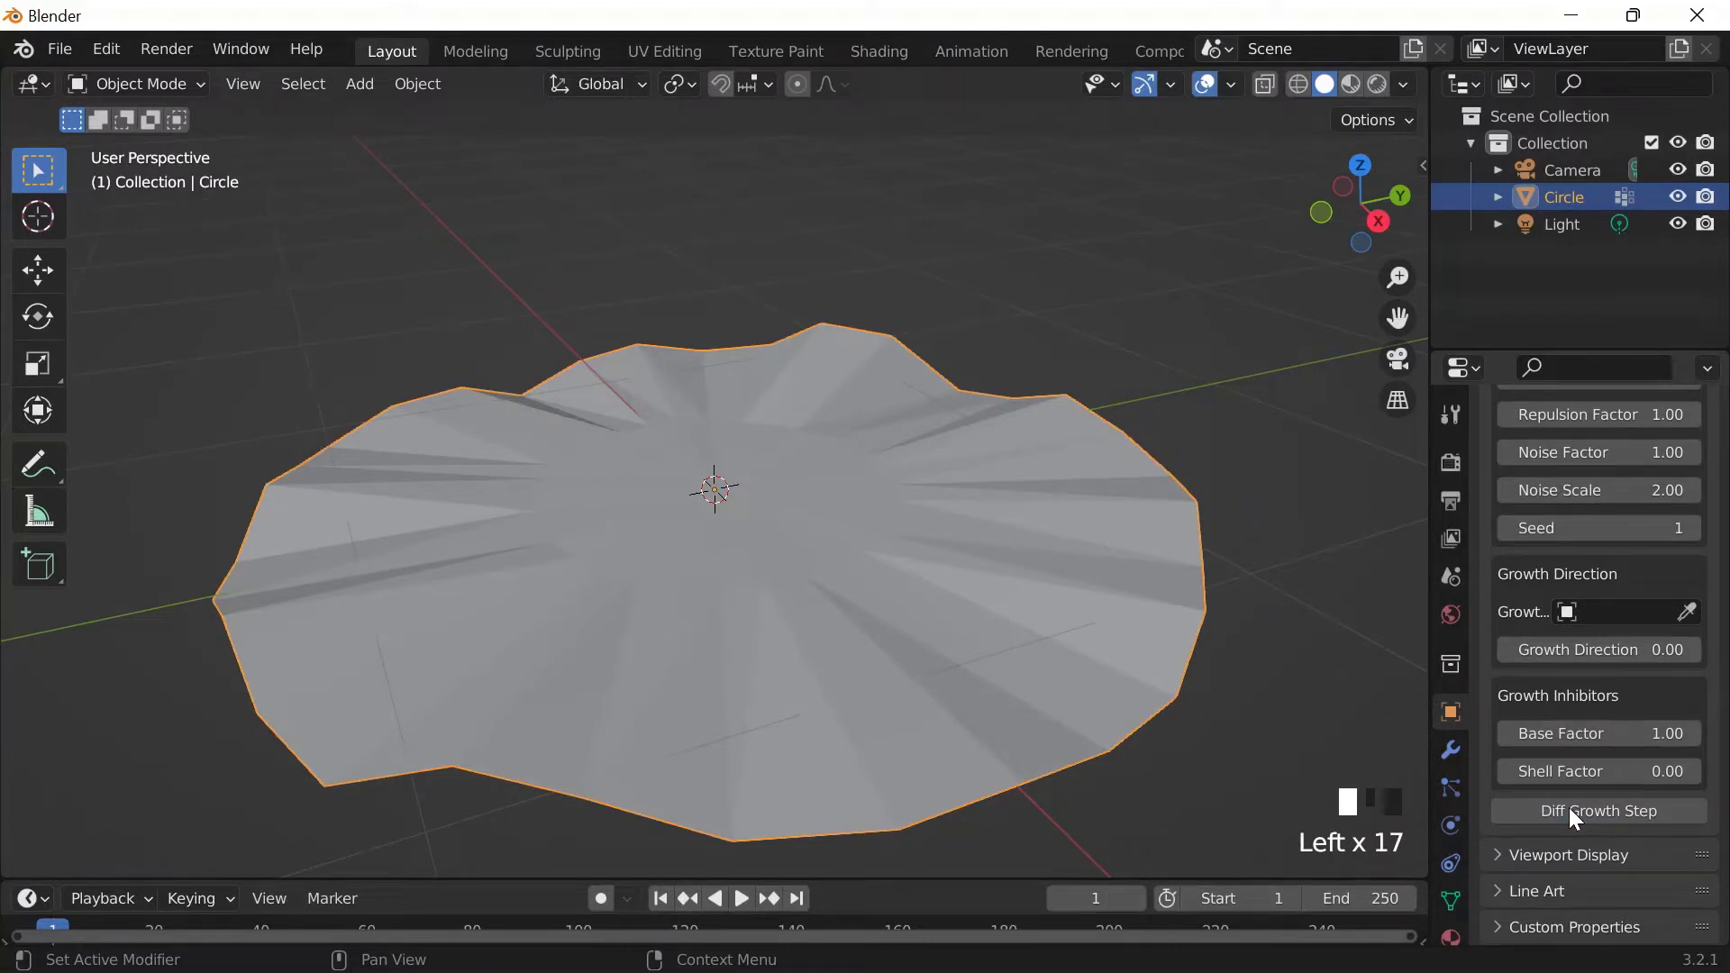
{"action": "left_click", "coordinate": [1570, 809]}
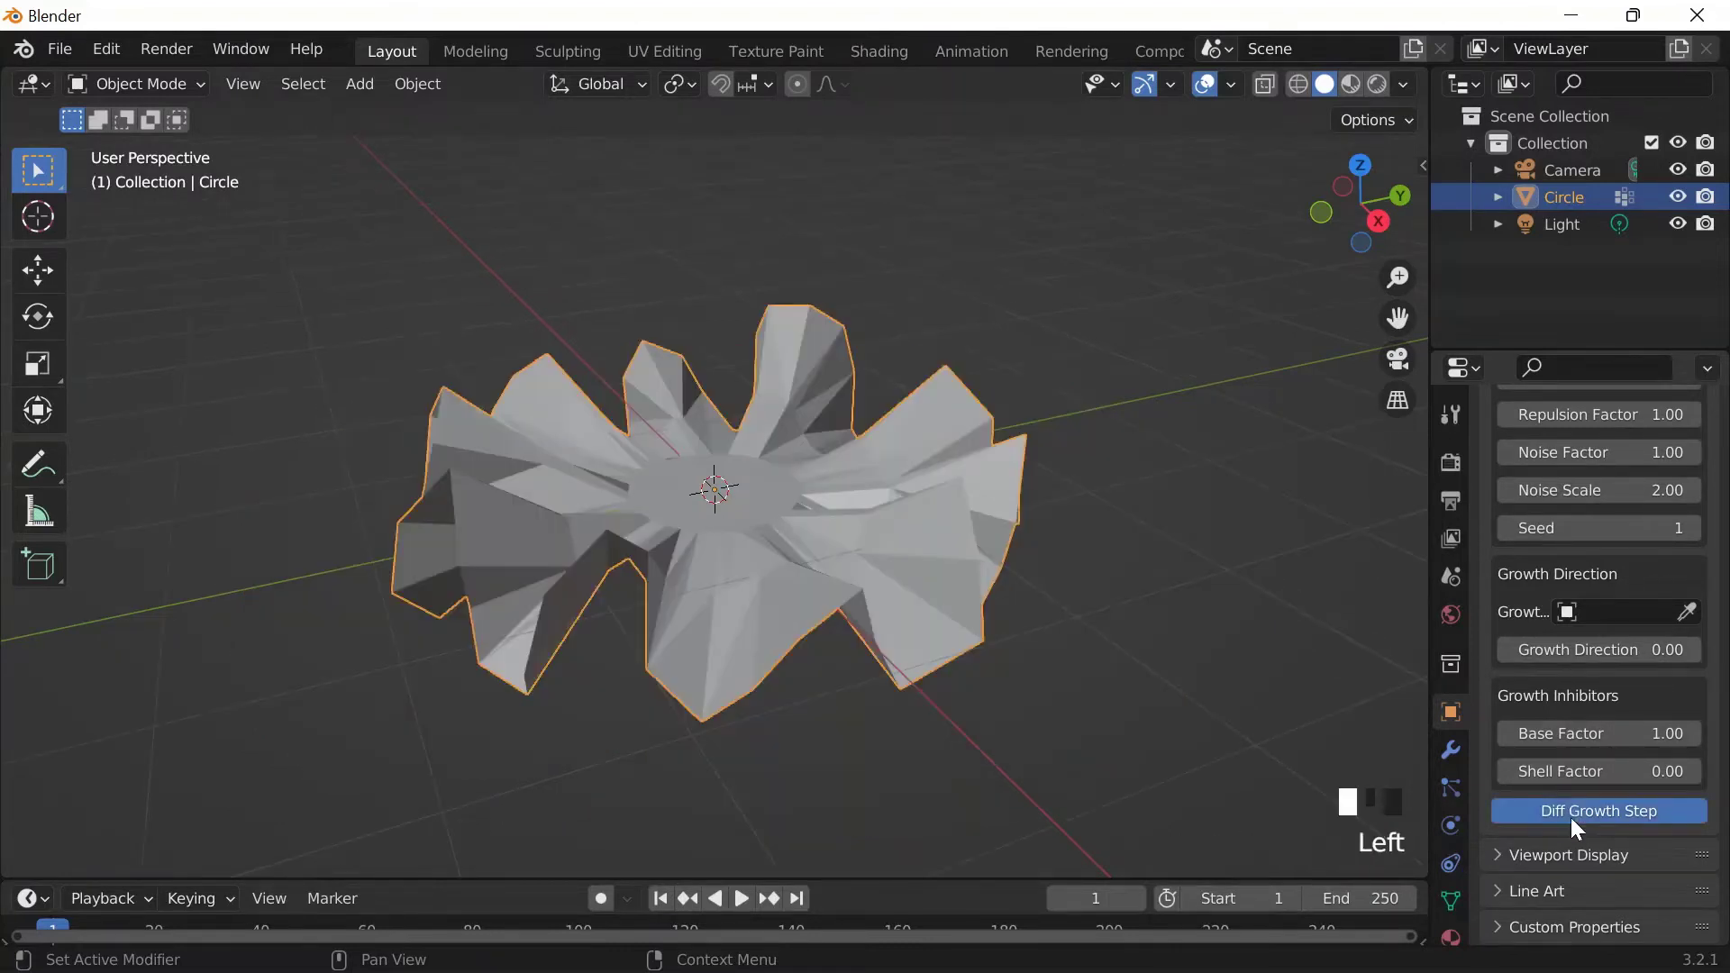
{"action": "left_click", "coordinate": [1572, 815]}
{"action": "left_click", "coordinate": [1573, 815]}
{"action": "left_click", "coordinate": [1573, 815]}
{"action": "left_click", "coordinate": [1573, 816]}
{"action": "left_click", "coordinate": [1573, 815]}
{"action": "left_click", "coordinate": [1573, 815]}
{"action": "left_click", "coordinate": [1573, 816]}
{"action": "left_click", "coordinate": [1573, 815]}
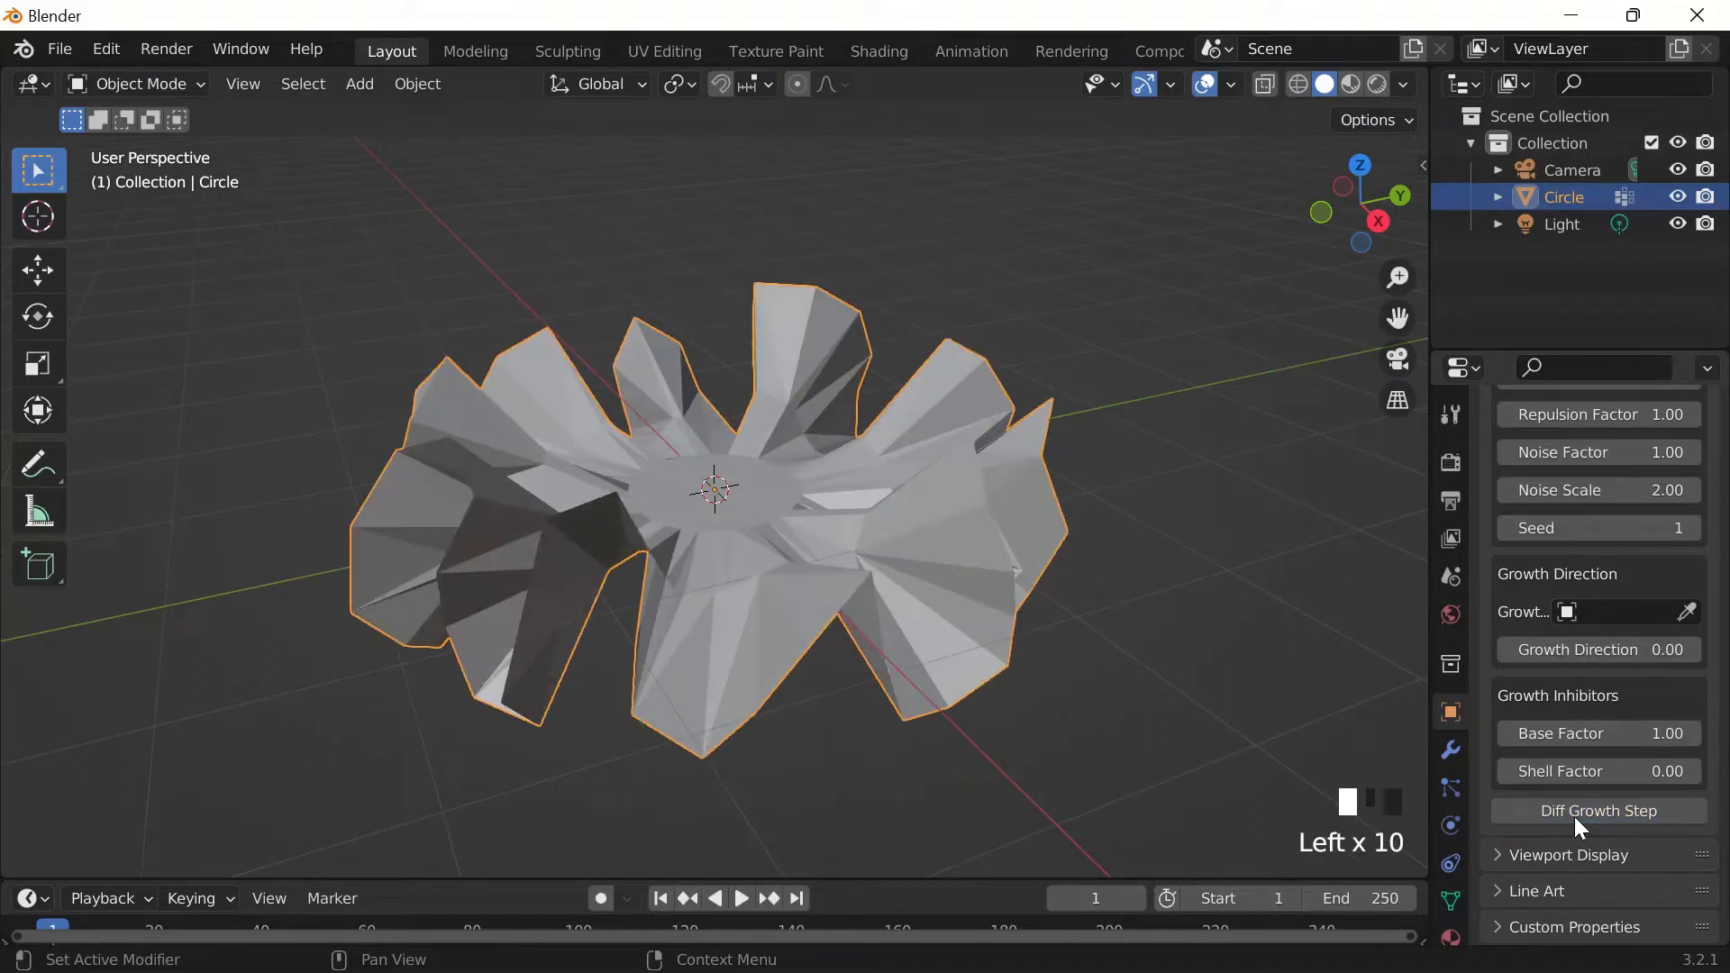
{"action": "left_click", "coordinate": [1577, 815]}
{"action": "left_click", "coordinate": [1578, 815]}
{"action": "left_click", "coordinate": [1577, 815]}
{"action": "left_click", "coordinate": [1578, 816]}
{"action": "left_click", "coordinate": [1578, 816]}
{"action": "left_click", "coordinate": [1580, 814]}
{"action": "left_click", "coordinate": [1581, 815]}
{"action": "left_click", "coordinate": [1580, 815]}
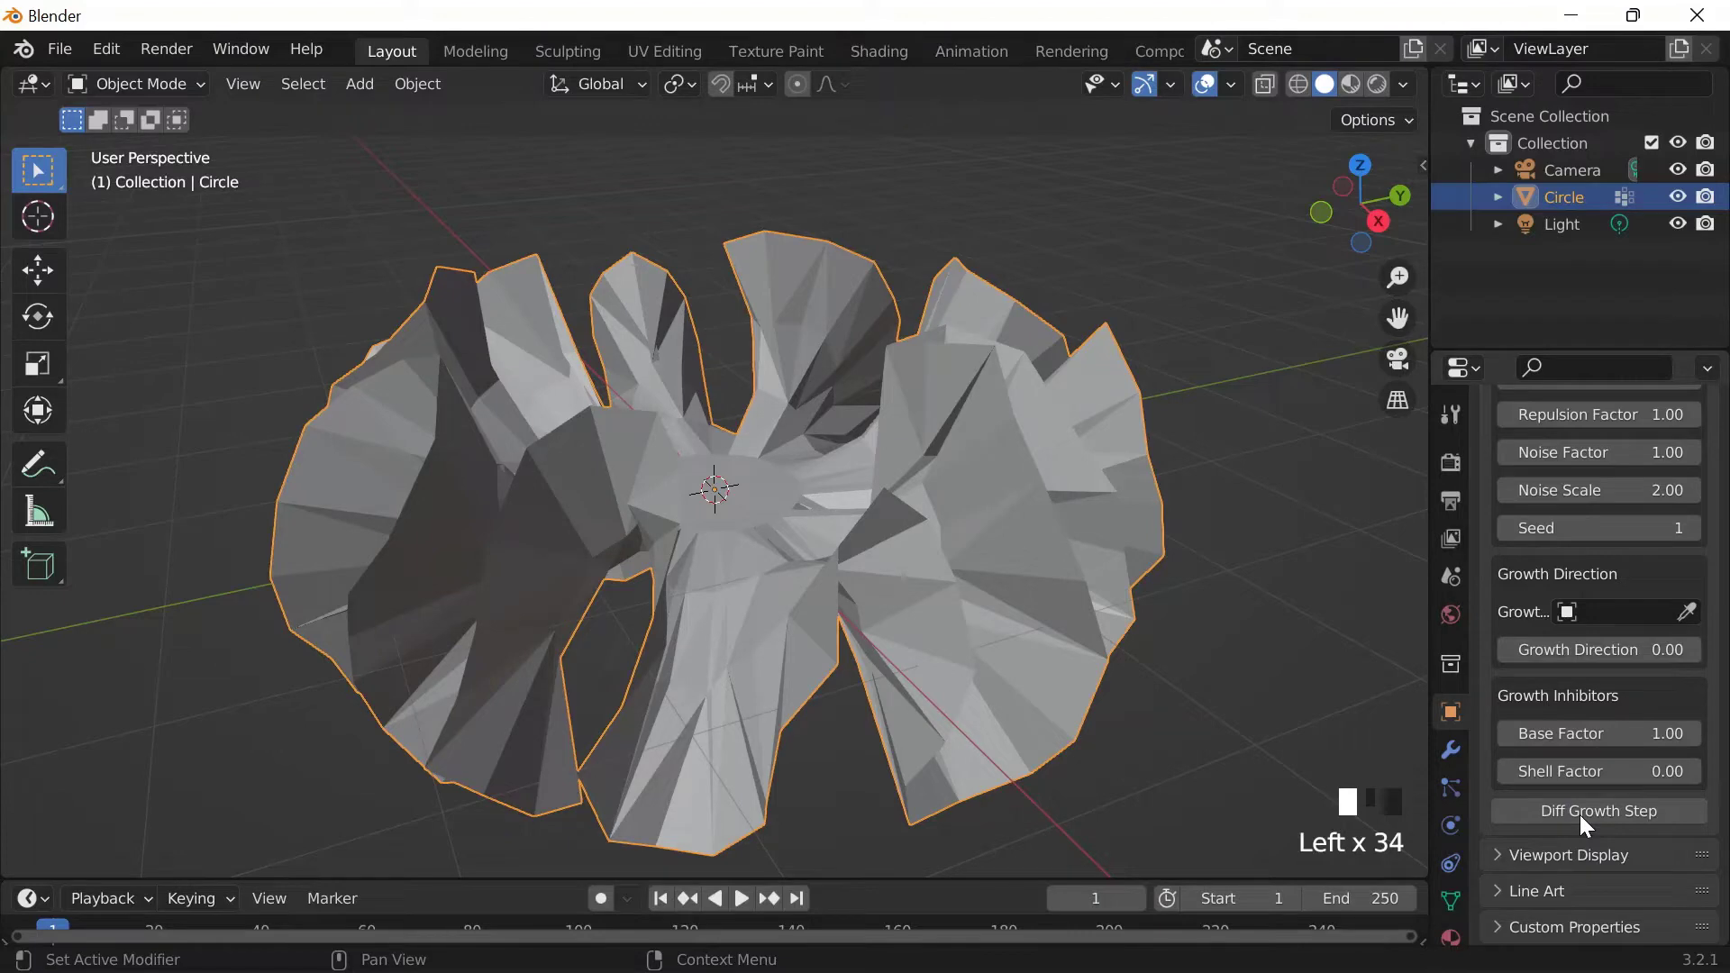
{"action": "left_click", "coordinate": [1579, 815]}
{"action": "left_click", "coordinate": [1579, 815]}
{"action": "left_click", "coordinate": [1579, 814]}
{"action": "left_click", "coordinate": [1579, 814]}
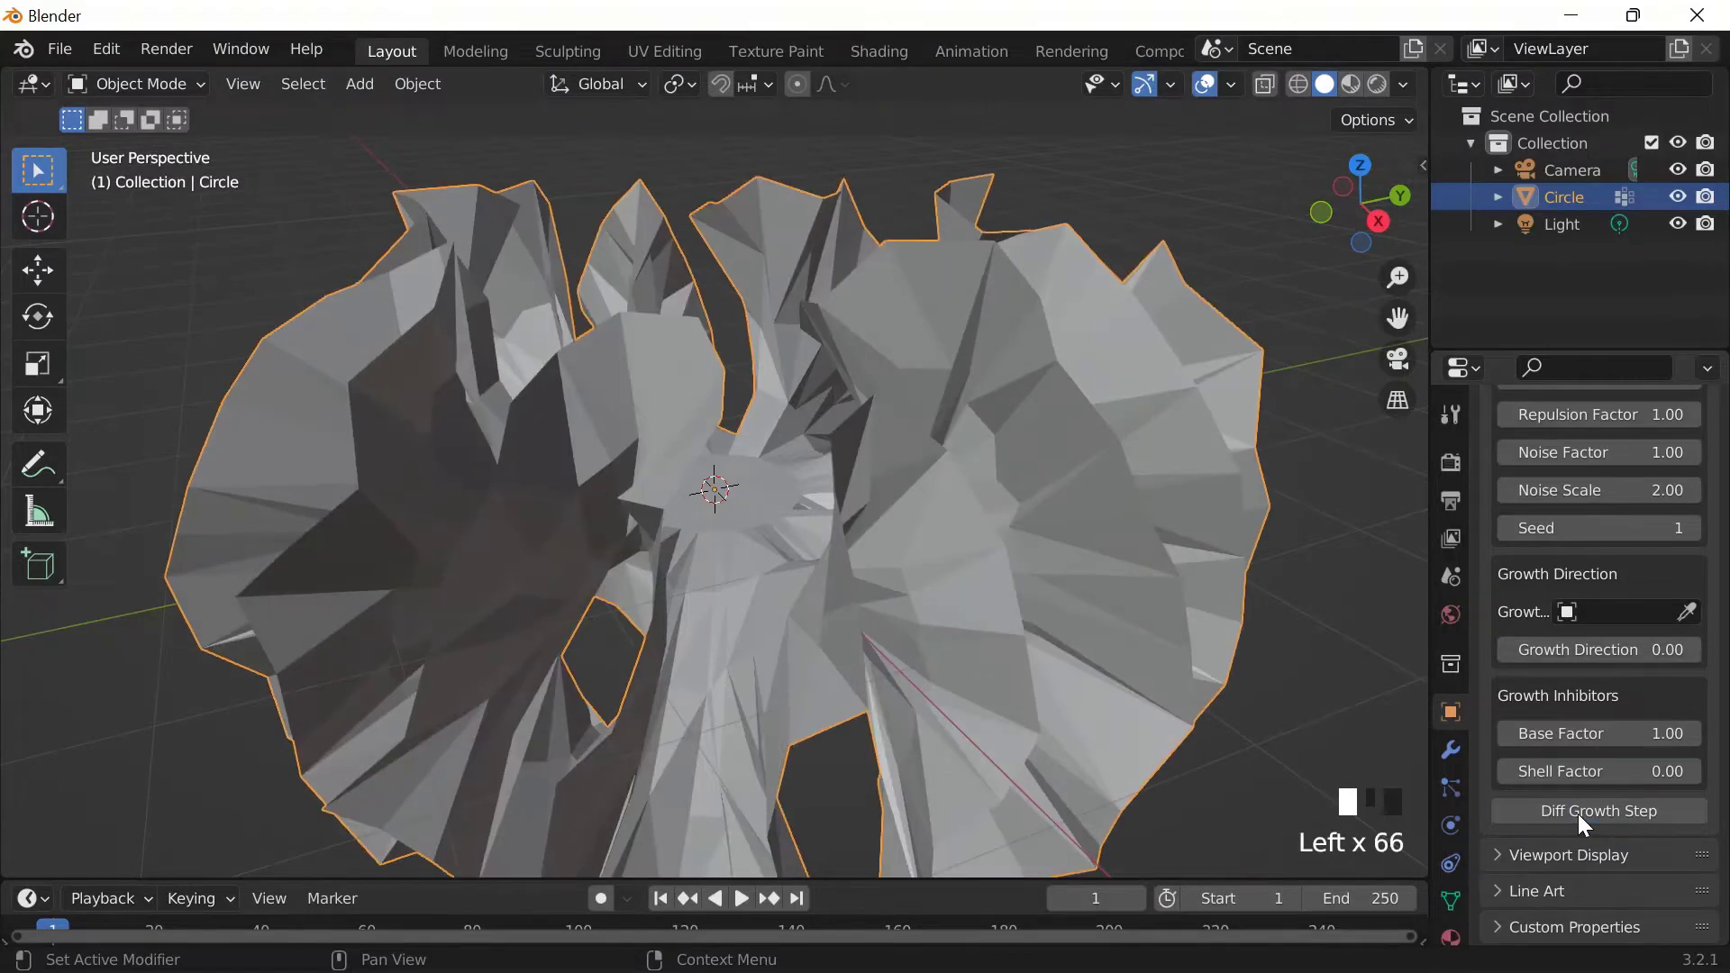
{"action": "left_click", "coordinate": [1577, 814]}
{"action": "left_click", "coordinate": [1578, 814]}
{"action": "left_click", "coordinate": [1577, 814]}
{"action": "left_click", "coordinate": [1577, 814]}
{"action": "left_click", "coordinate": [1577, 814]}
{"action": "left_click", "coordinate": [1577, 814]}
{"action": "left_click", "coordinate": [1577, 814]}
{"action": "left_click", "coordinate": [1577, 814]}
{"action": "left_click", "coordinate": [1578, 814]}
{"action": "left_click", "coordinate": [1577, 814]}
{"action": "left_click", "coordinate": [1577, 814]}
{"action": "left_click", "coordinate": [1577, 814]}
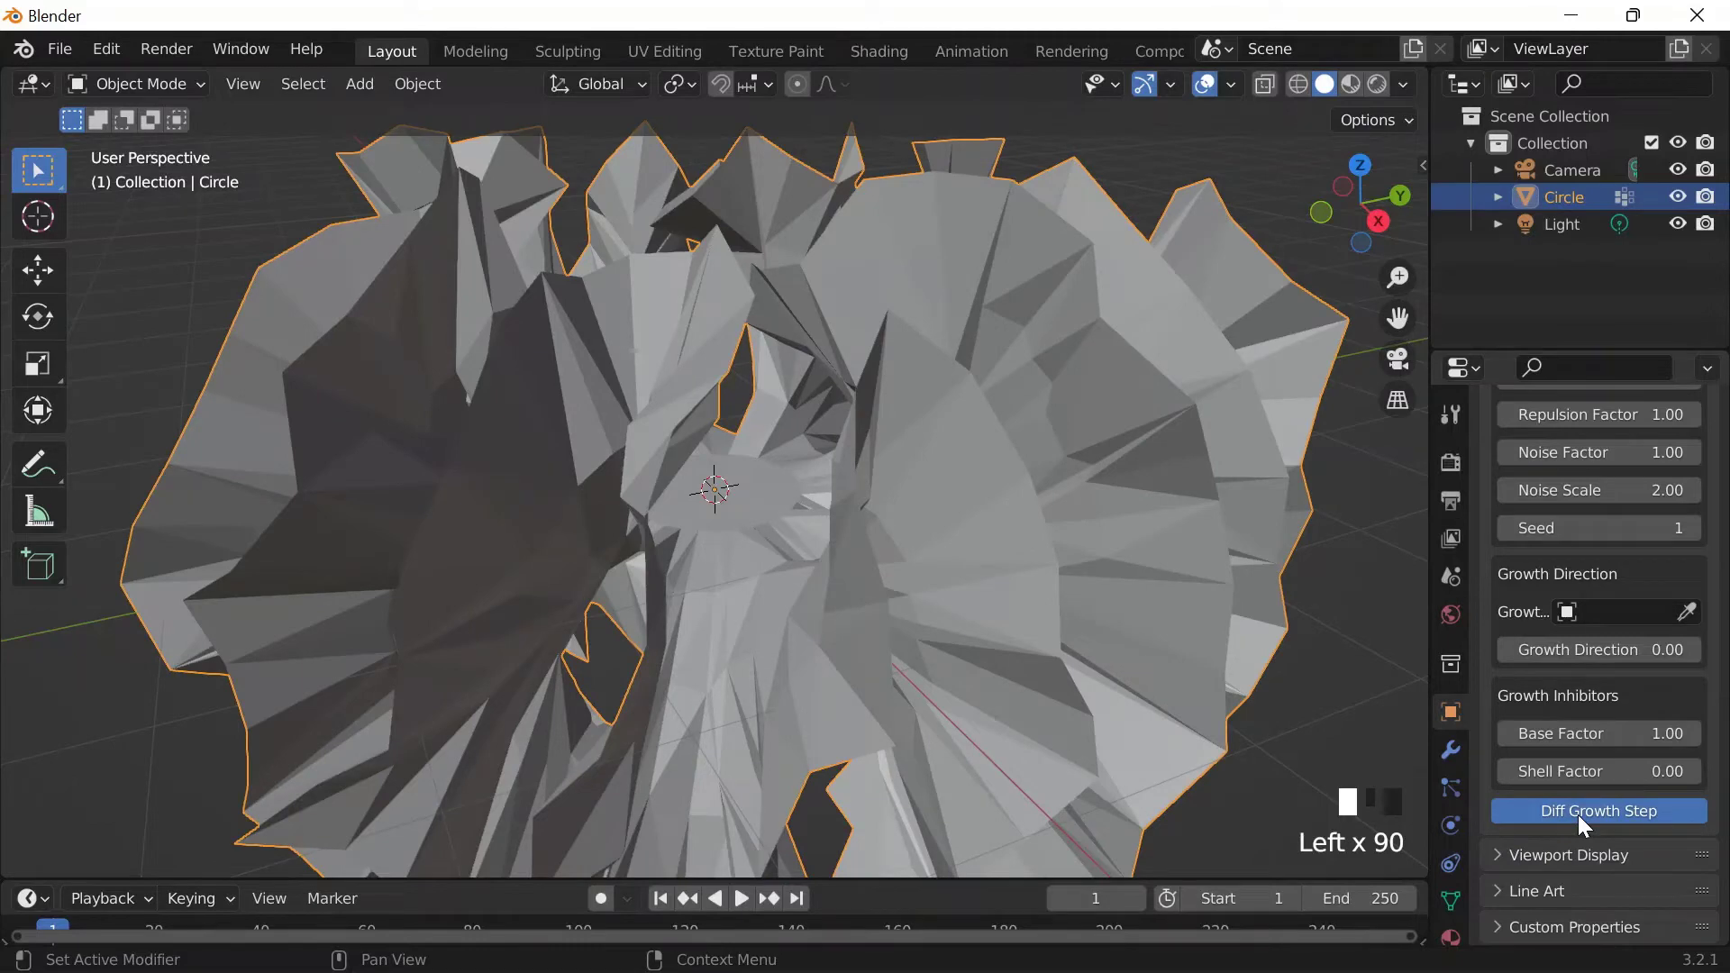
{"action": "scroll", "coordinate": [1260, 423], "scroll_direction": "down", "scroll_amount": 5}
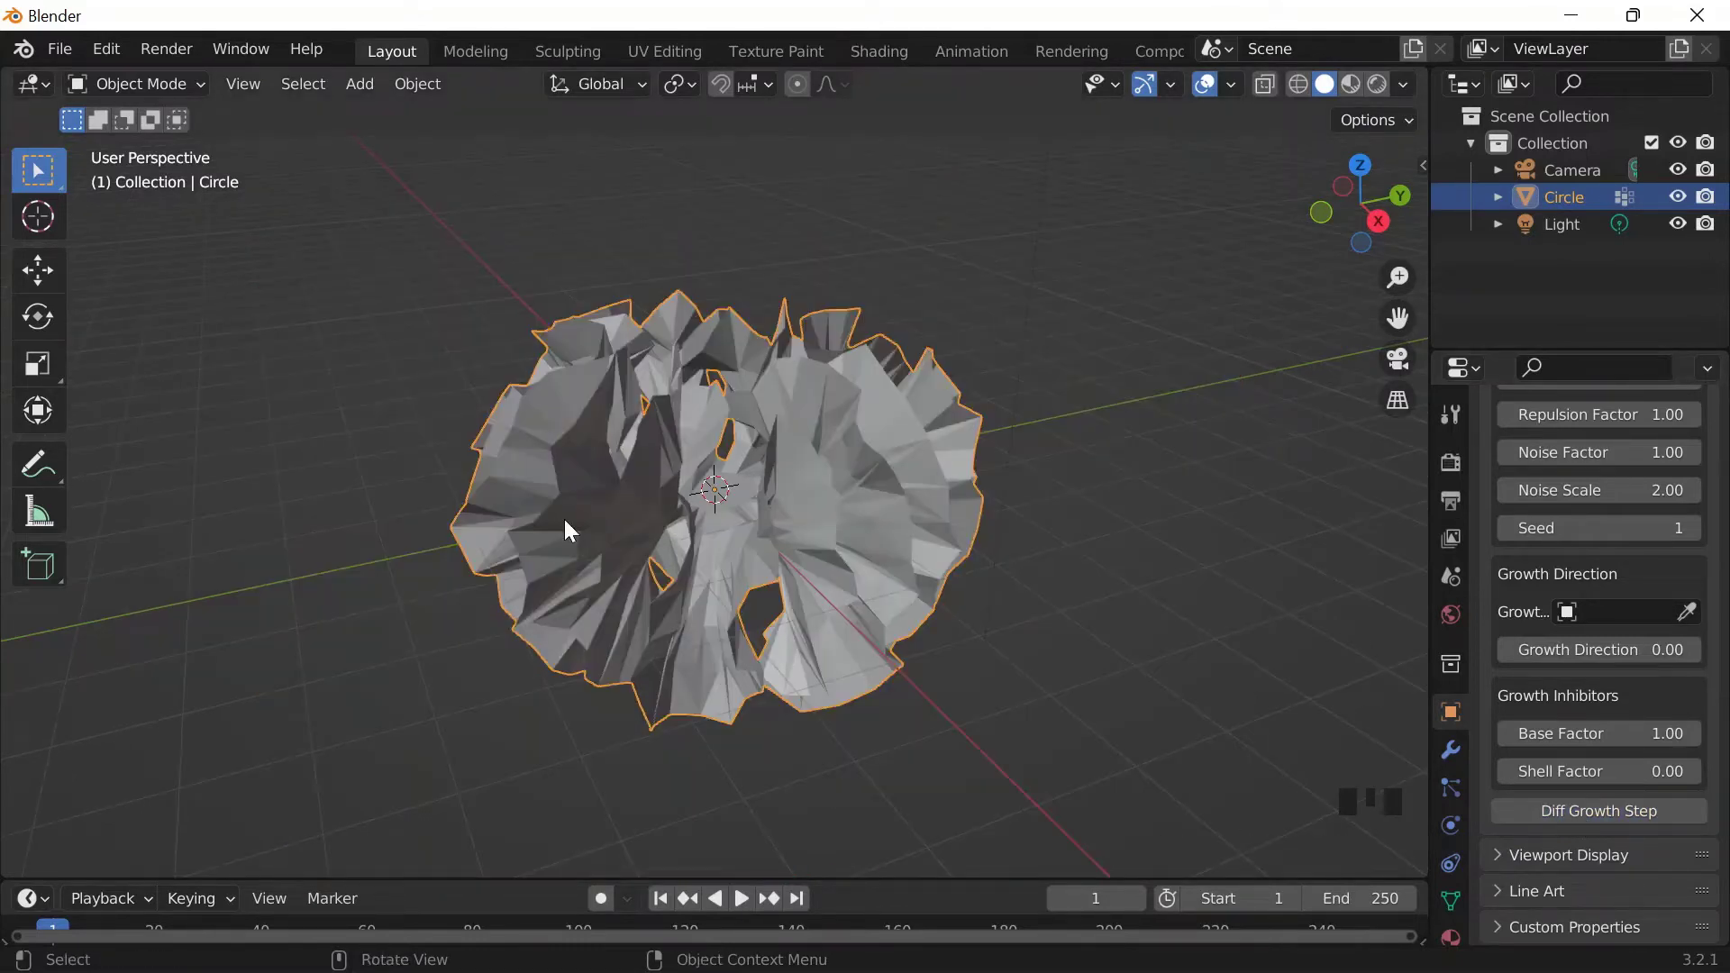
{"action": "scroll", "coordinate": [1600, 586], "scroll_direction": "up", "scroll_amount": 9}
{"action": "middle_click_drag", "start_coordinate": [901, 541], "coordinate": [1066, 568]}
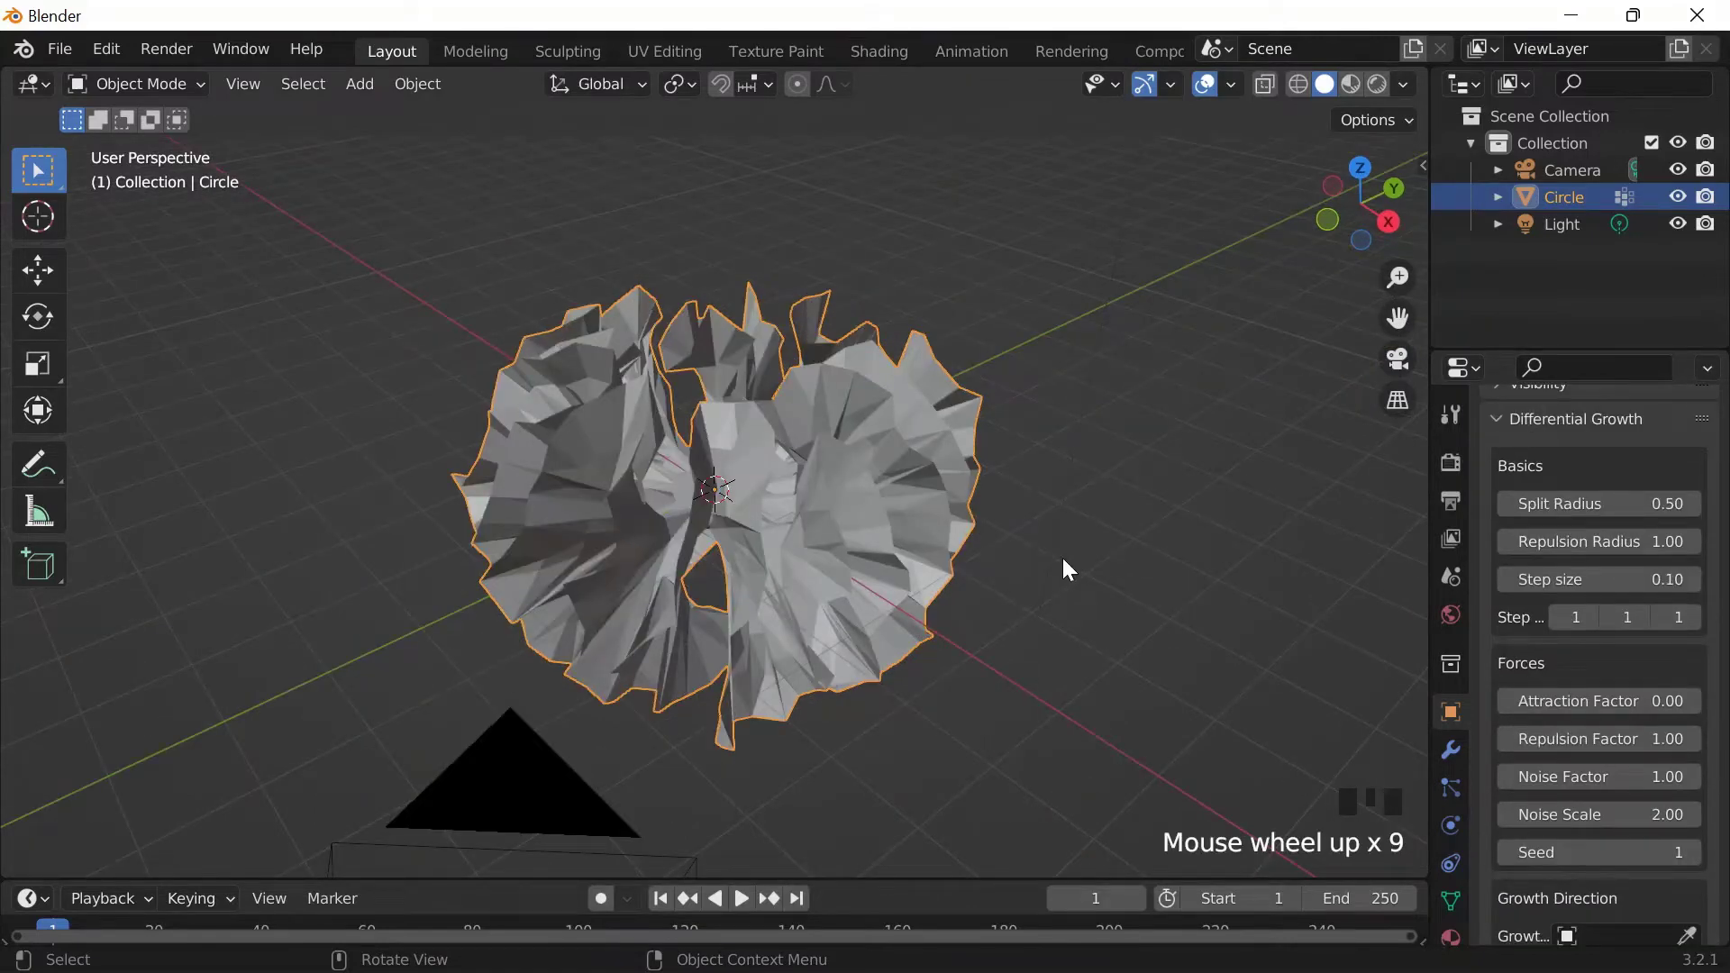
Step: Save the scene as 73122.blend in the Blends folder
{"action": "key", "text": "ctrl+s"}
{"action": "type", "text": "7"}
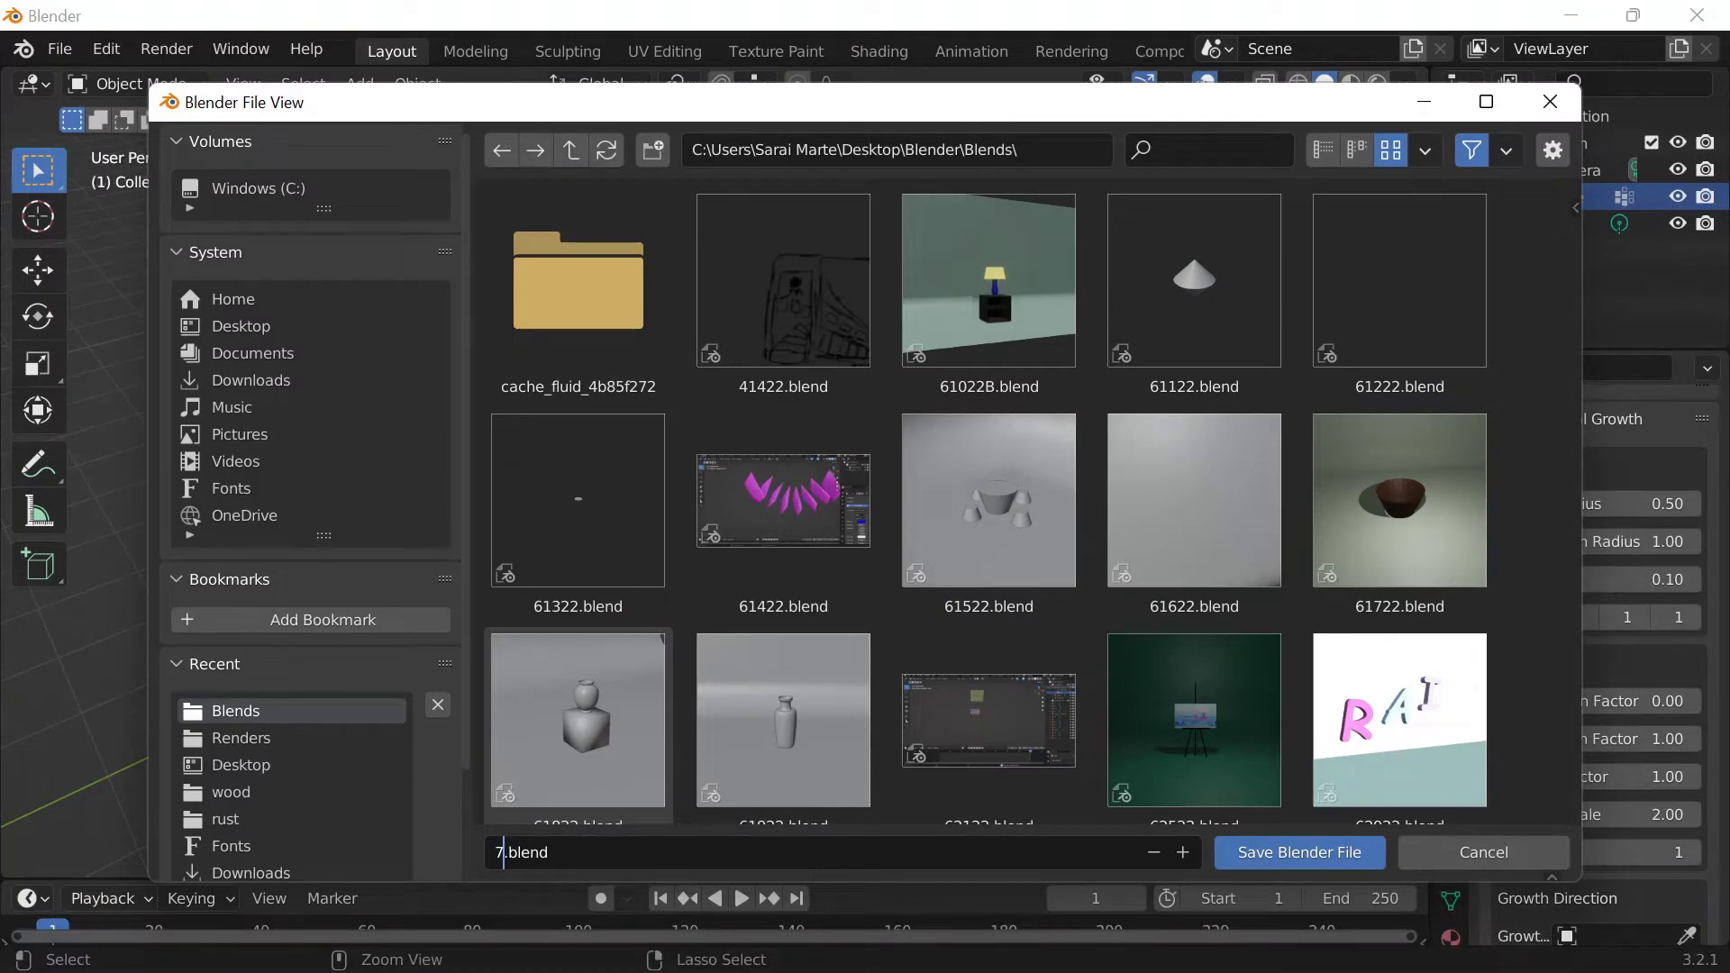
{"action": "type", "text": "3122"}
{"action": "key", "text": "Return"}
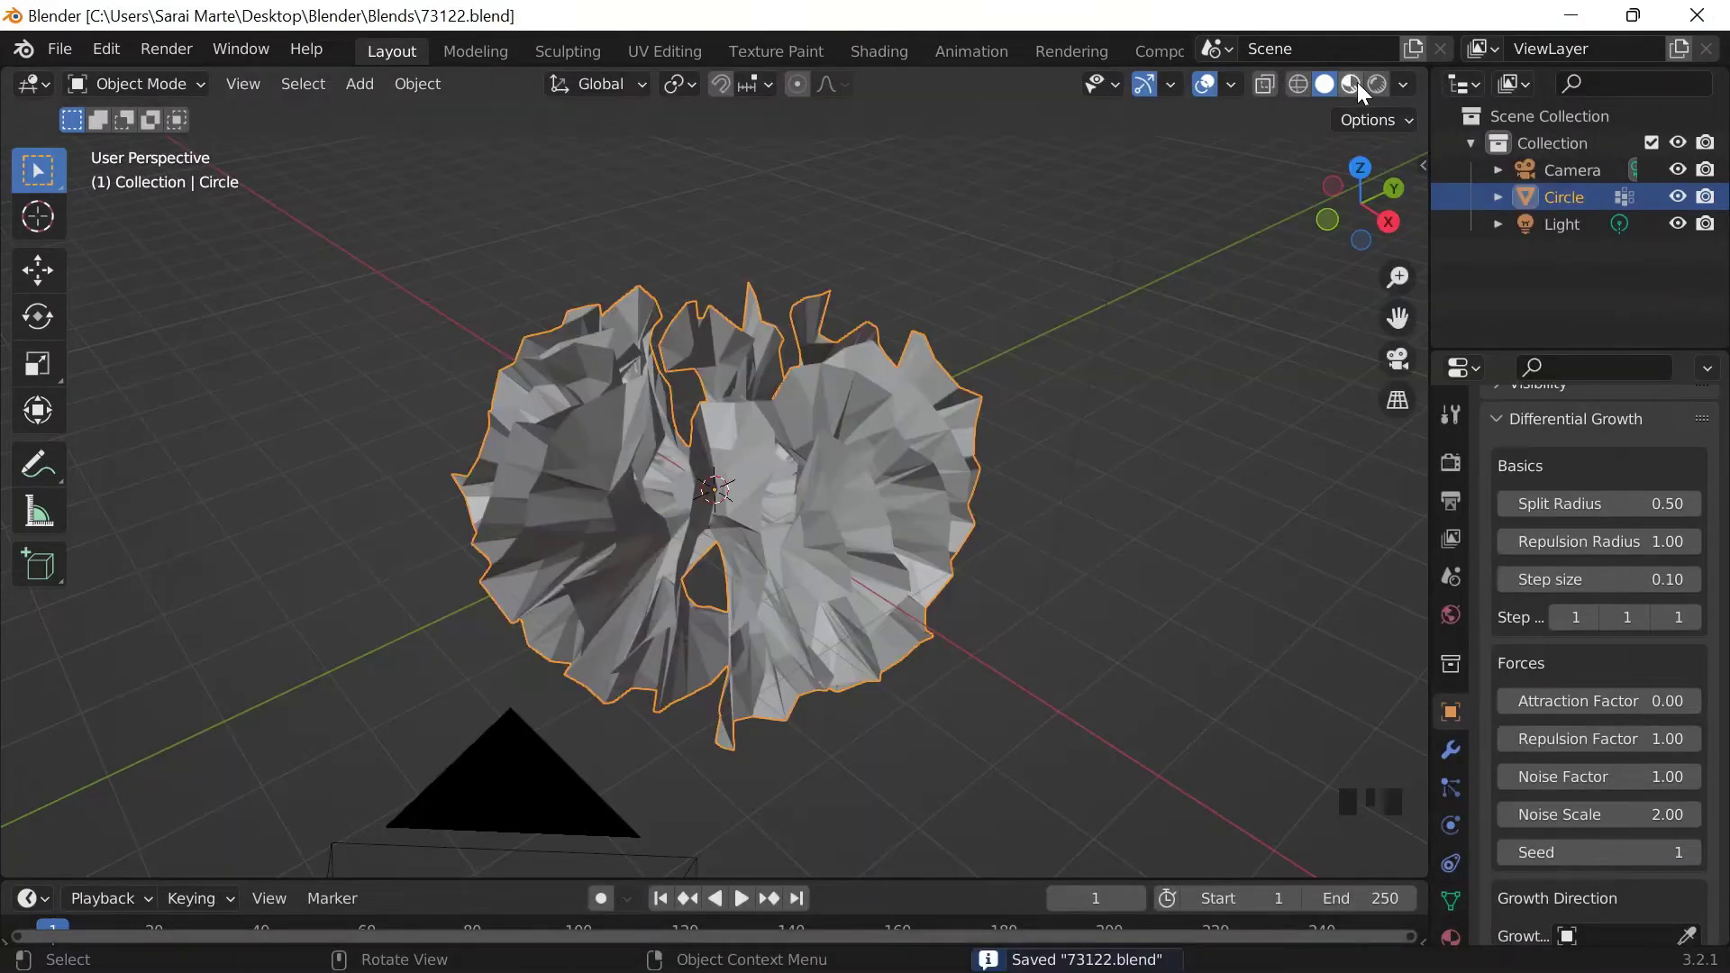
Step: Briefly bring up the OBS window, then minimize it back to Blender
{"action": "mouse_move", "coordinate": [957, 964]}
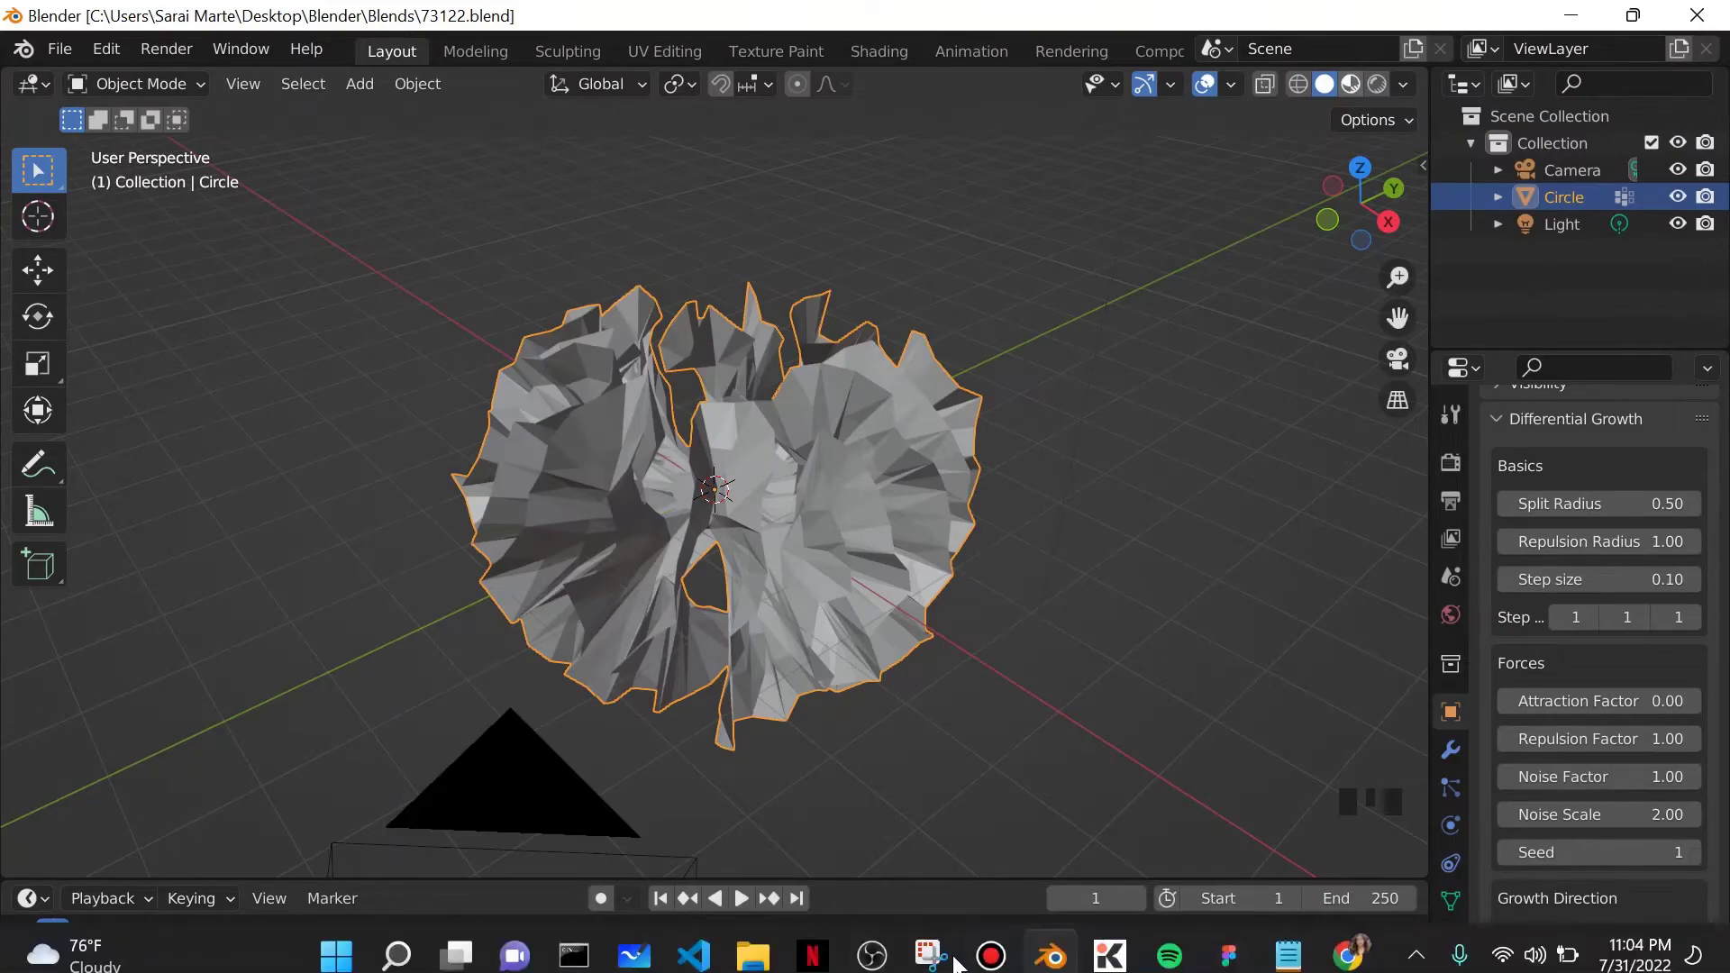
{"action": "left_click", "coordinate": [873, 955]}
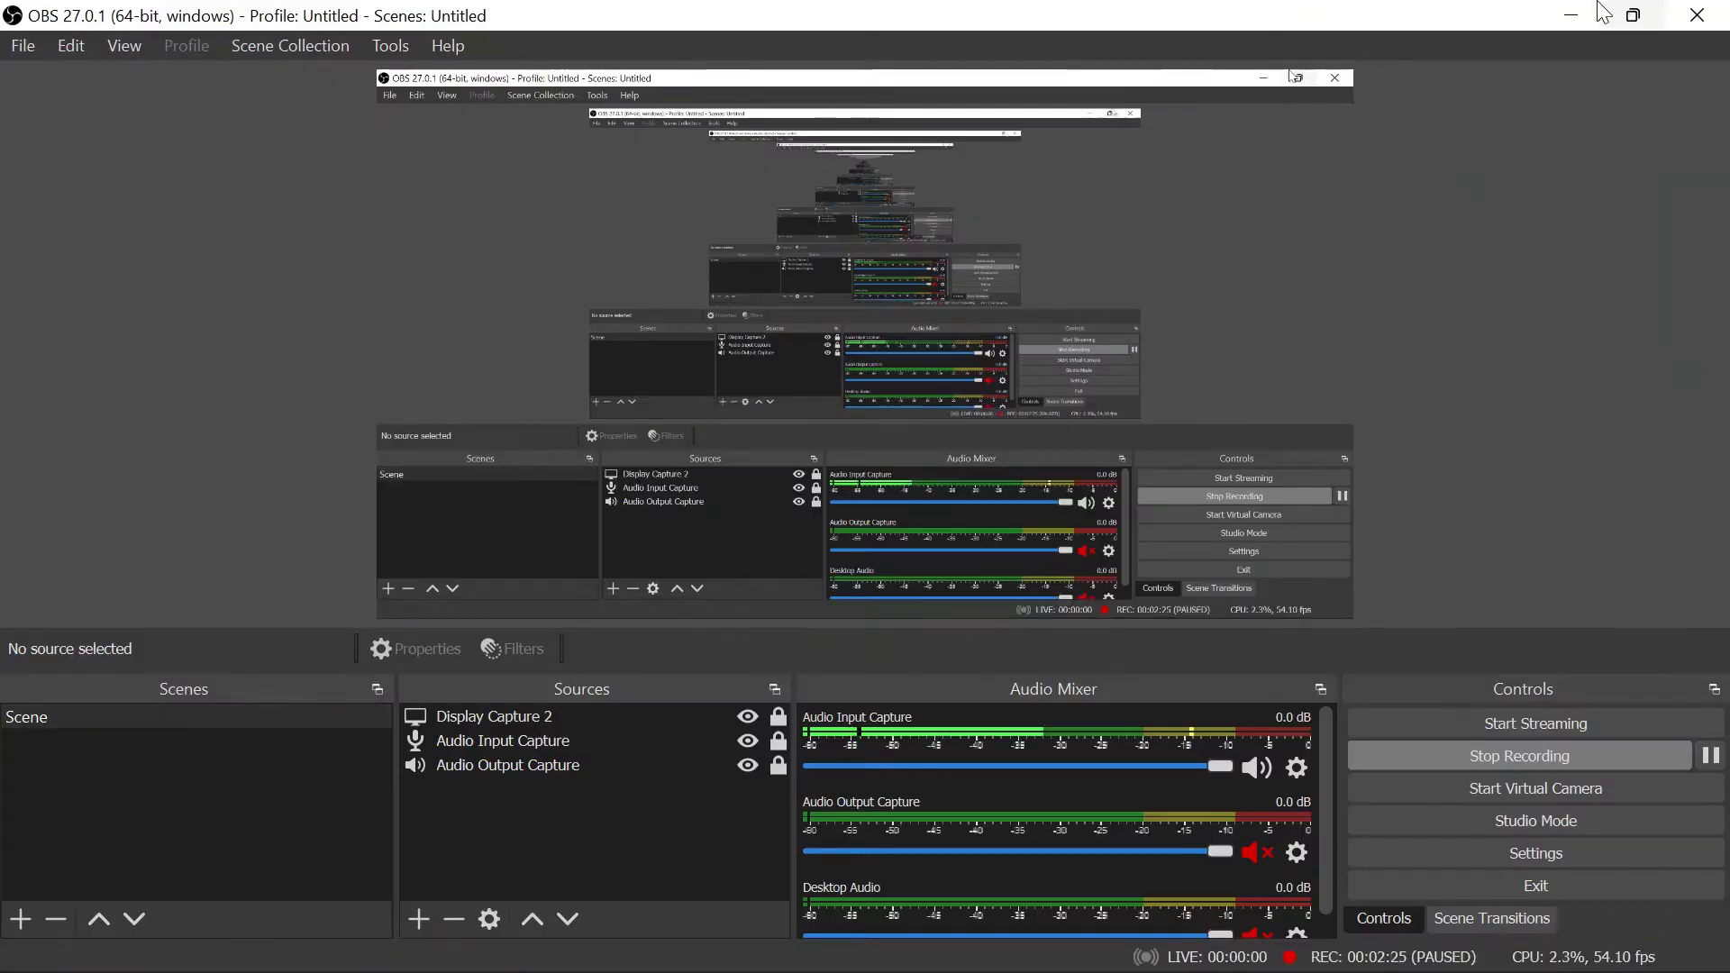
{"action": "left_click", "coordinate": [1573, 14]}
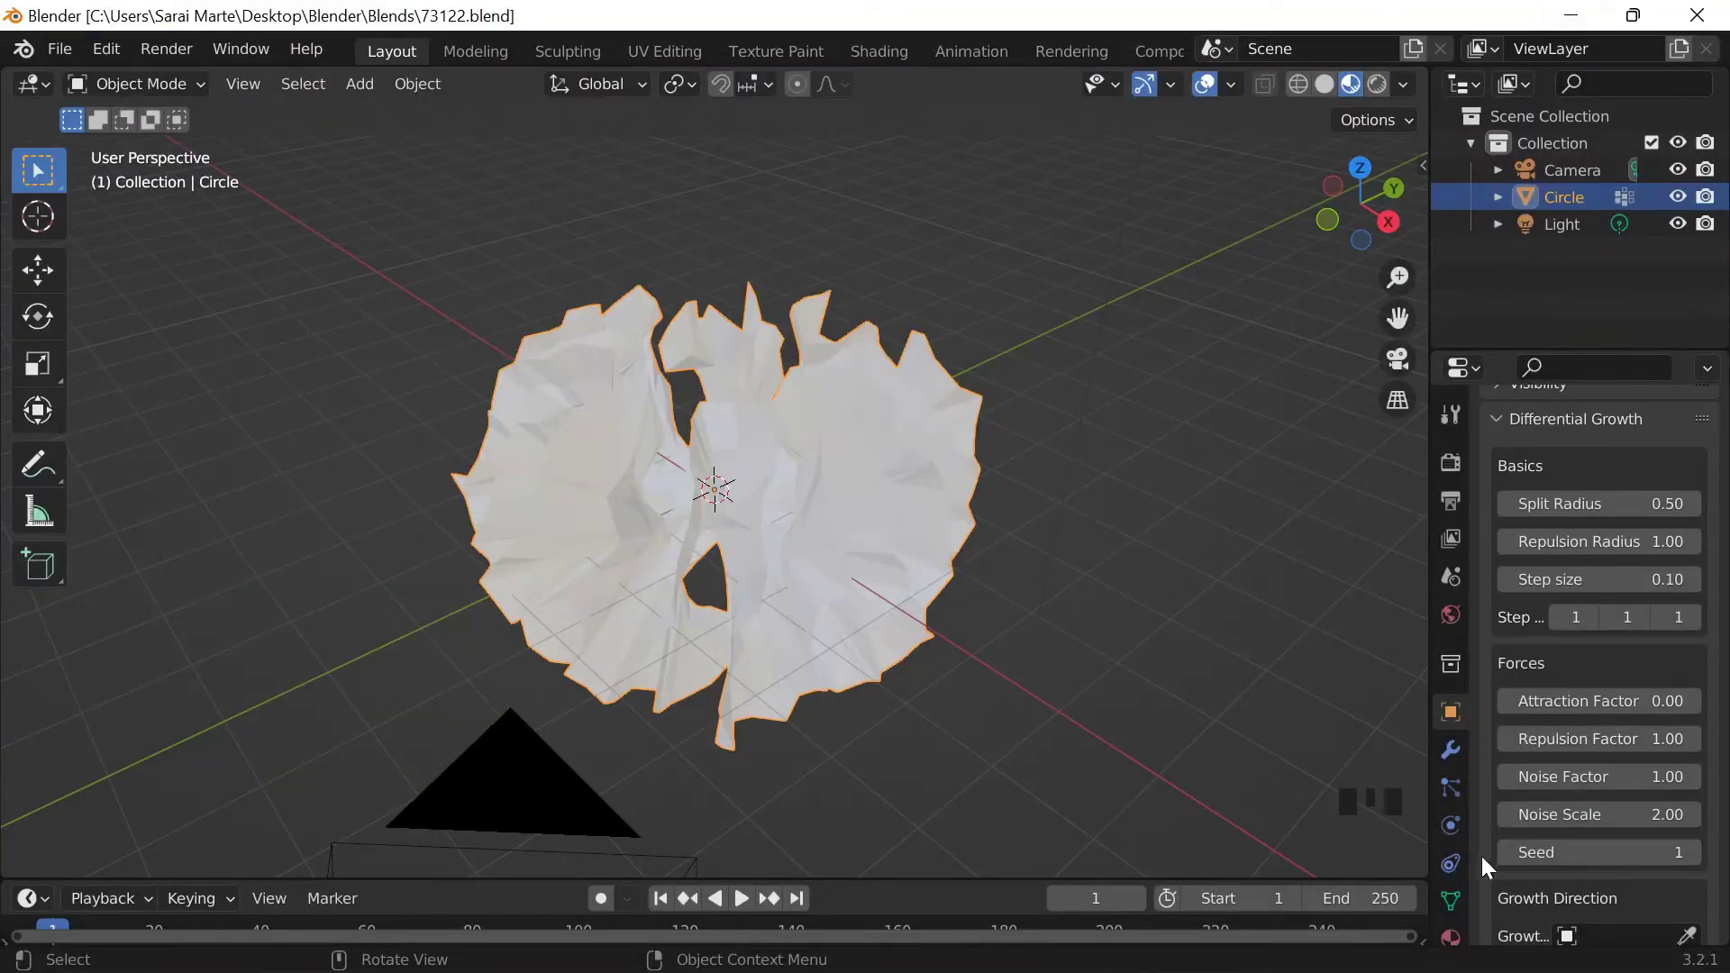
Step: Create a new Principled BSDF material for the ruffled circle
{"action": "left_click", "coordinate": [1452, 936]}
{"action": "scroll", "coordinate": [1462, 852], "scroll_direction": "down", "scroll_amount": 5}
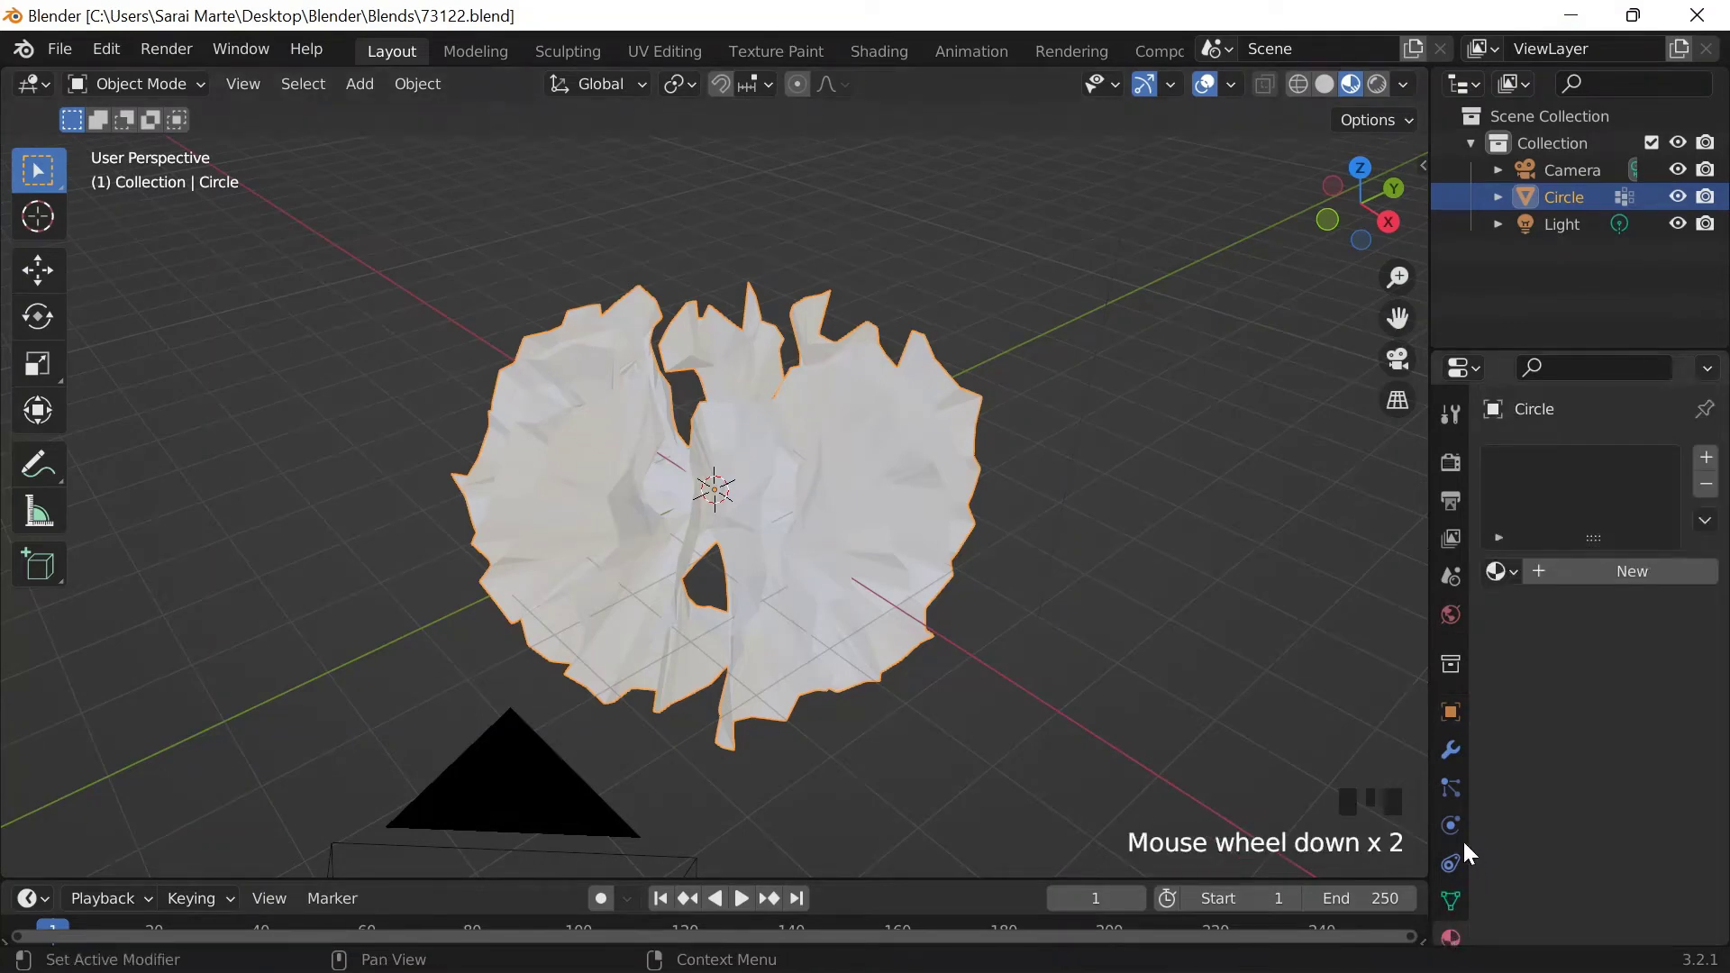
{"action": "scroll", "coordinate": [1456, 851], "scroll_direction": "up", "scroll_amount": 1}
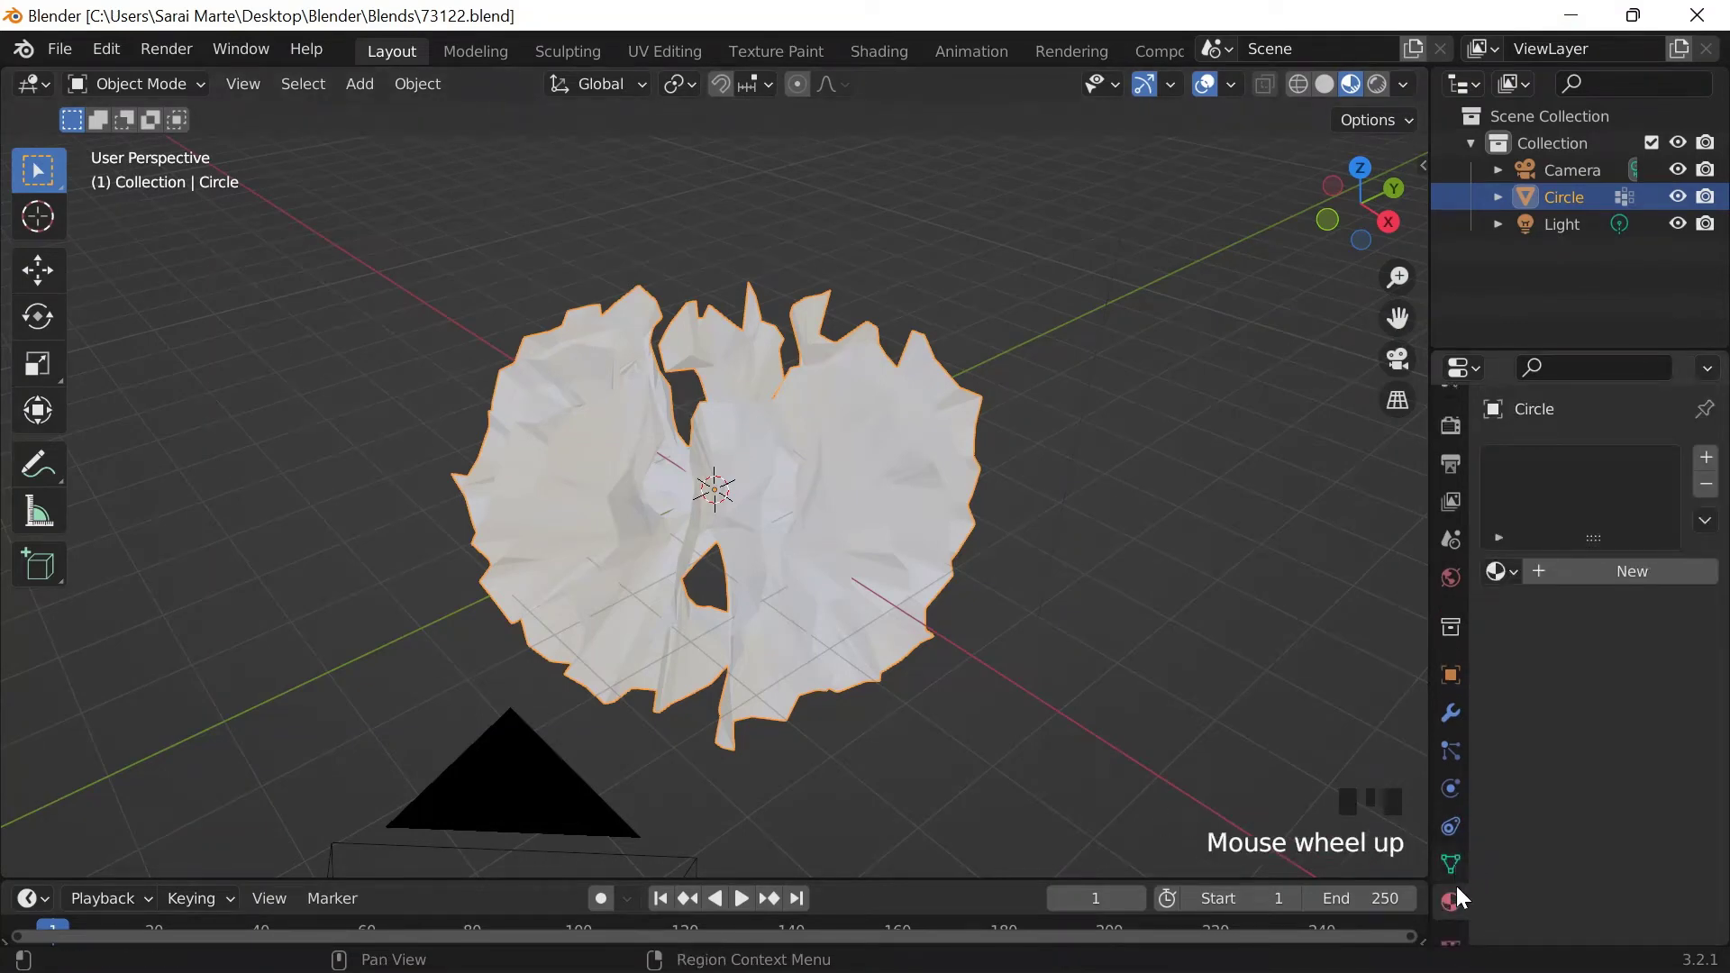
{"action": "left_click", "coordinate": [1597, 575]}
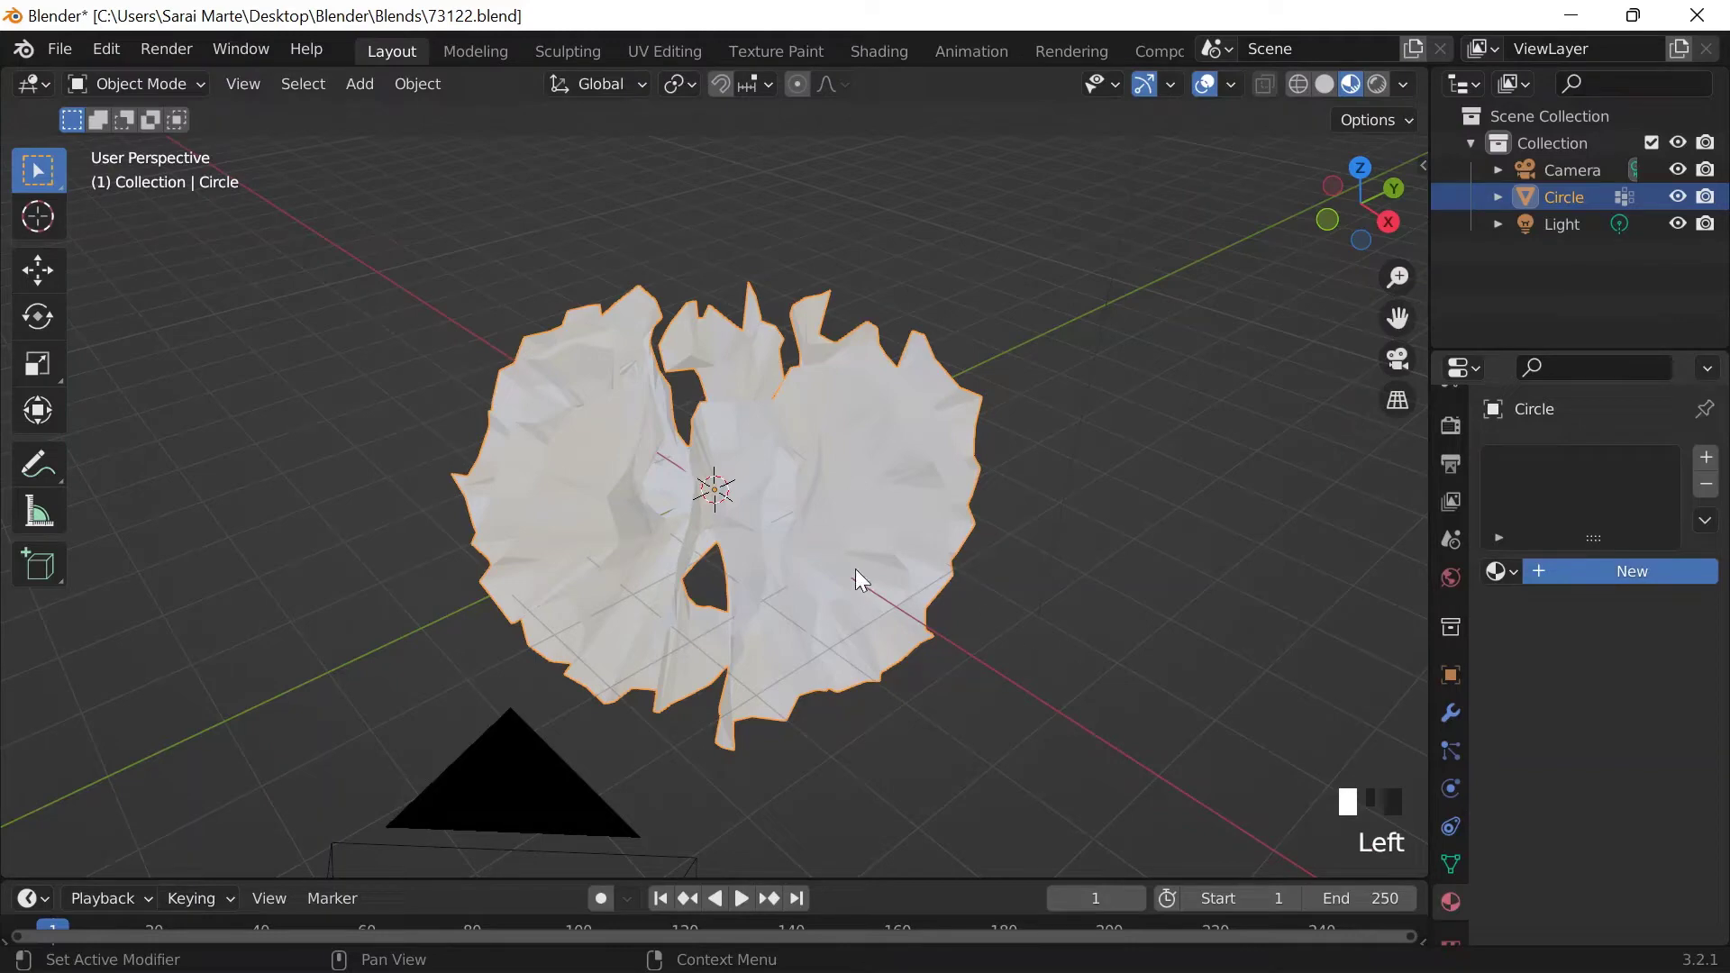
Step: Check the OBS window, minimize it, and open the material's Base Color picker
{"action": "mouse_move", "coordinate": [865, 972]}
{"action": "left_click", "coordinate": [870, 942]}
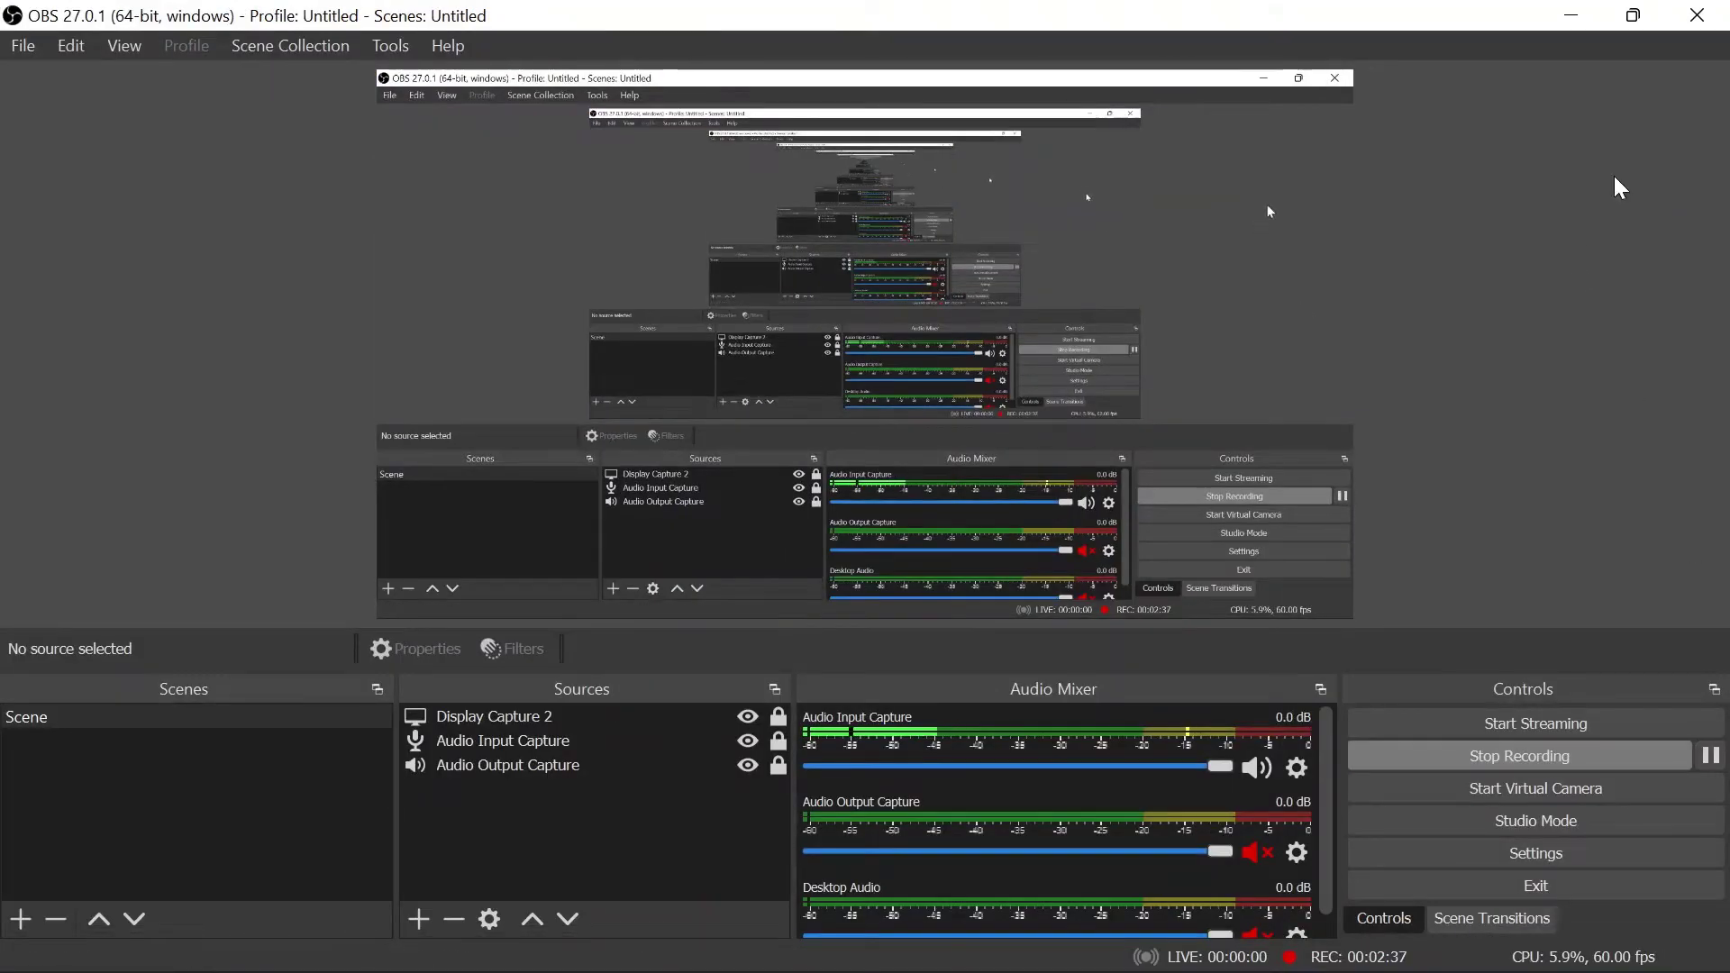
{"action": "left_click", "coordinate": [1573, 15]}
{"action": "scroll", "coordinate": [1586, 856], "scroll_direction": "down", "scroll_amount": 2}
{"action": "scroll", "coordinate": [1590, 842], "scroll_direction": "down", "scroll_amount": 1}
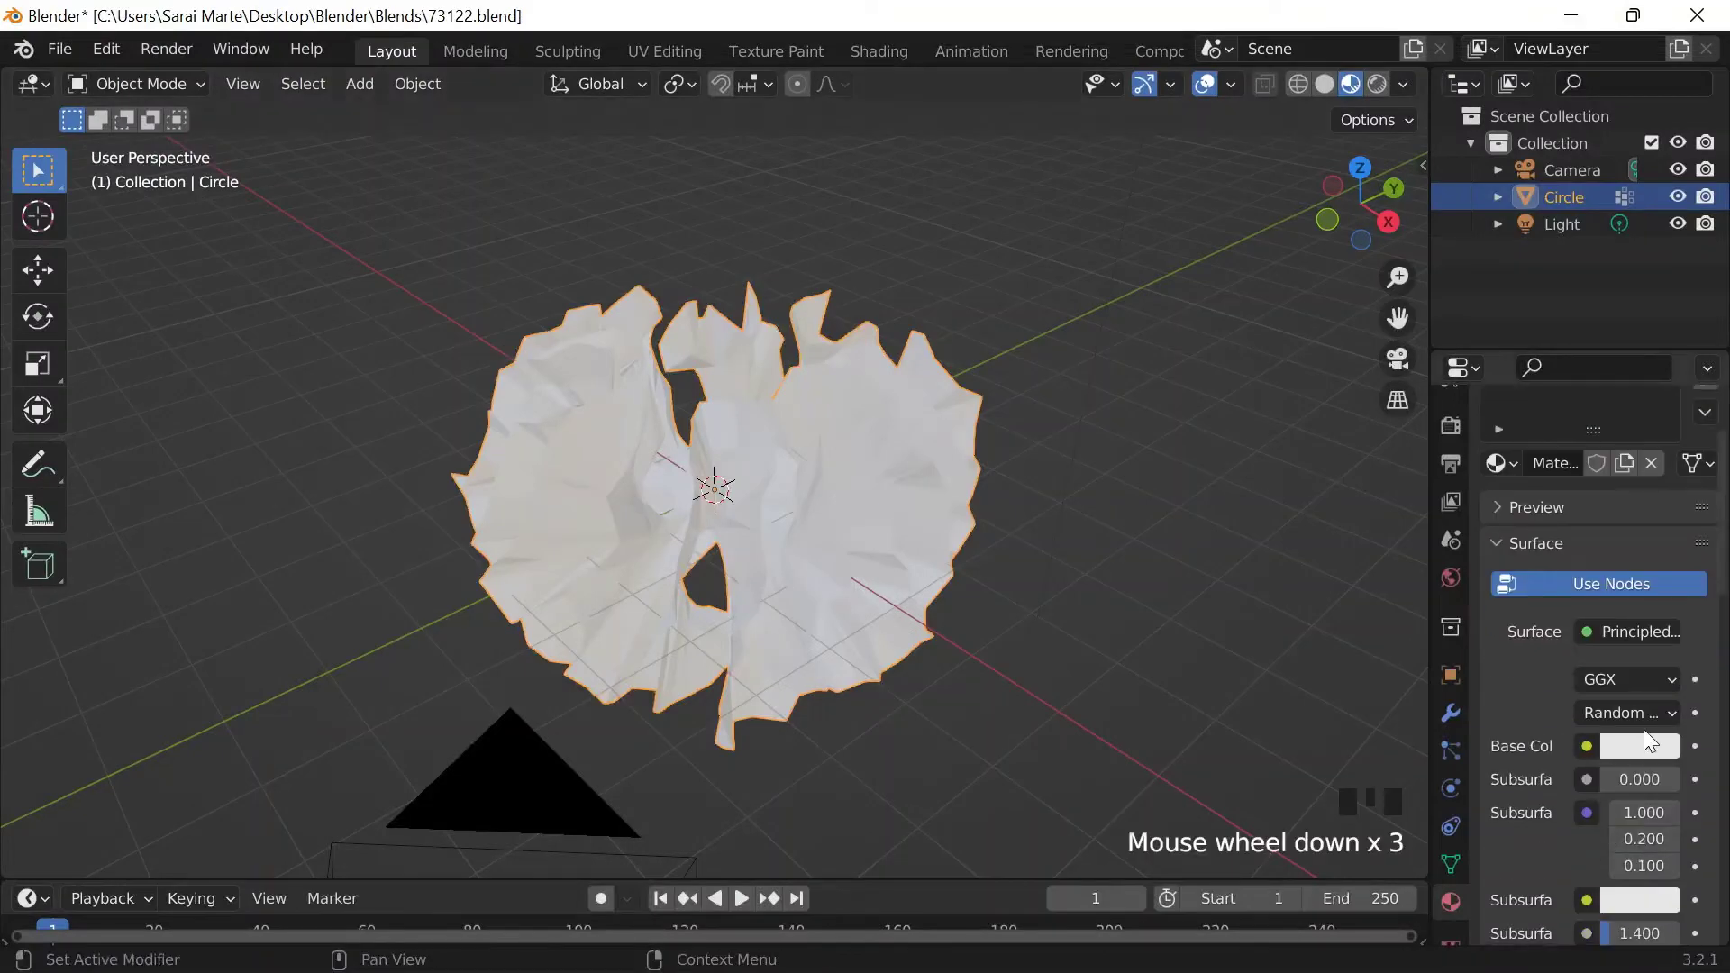
{"action": "left_click", "coordinate": [1641, 741]}
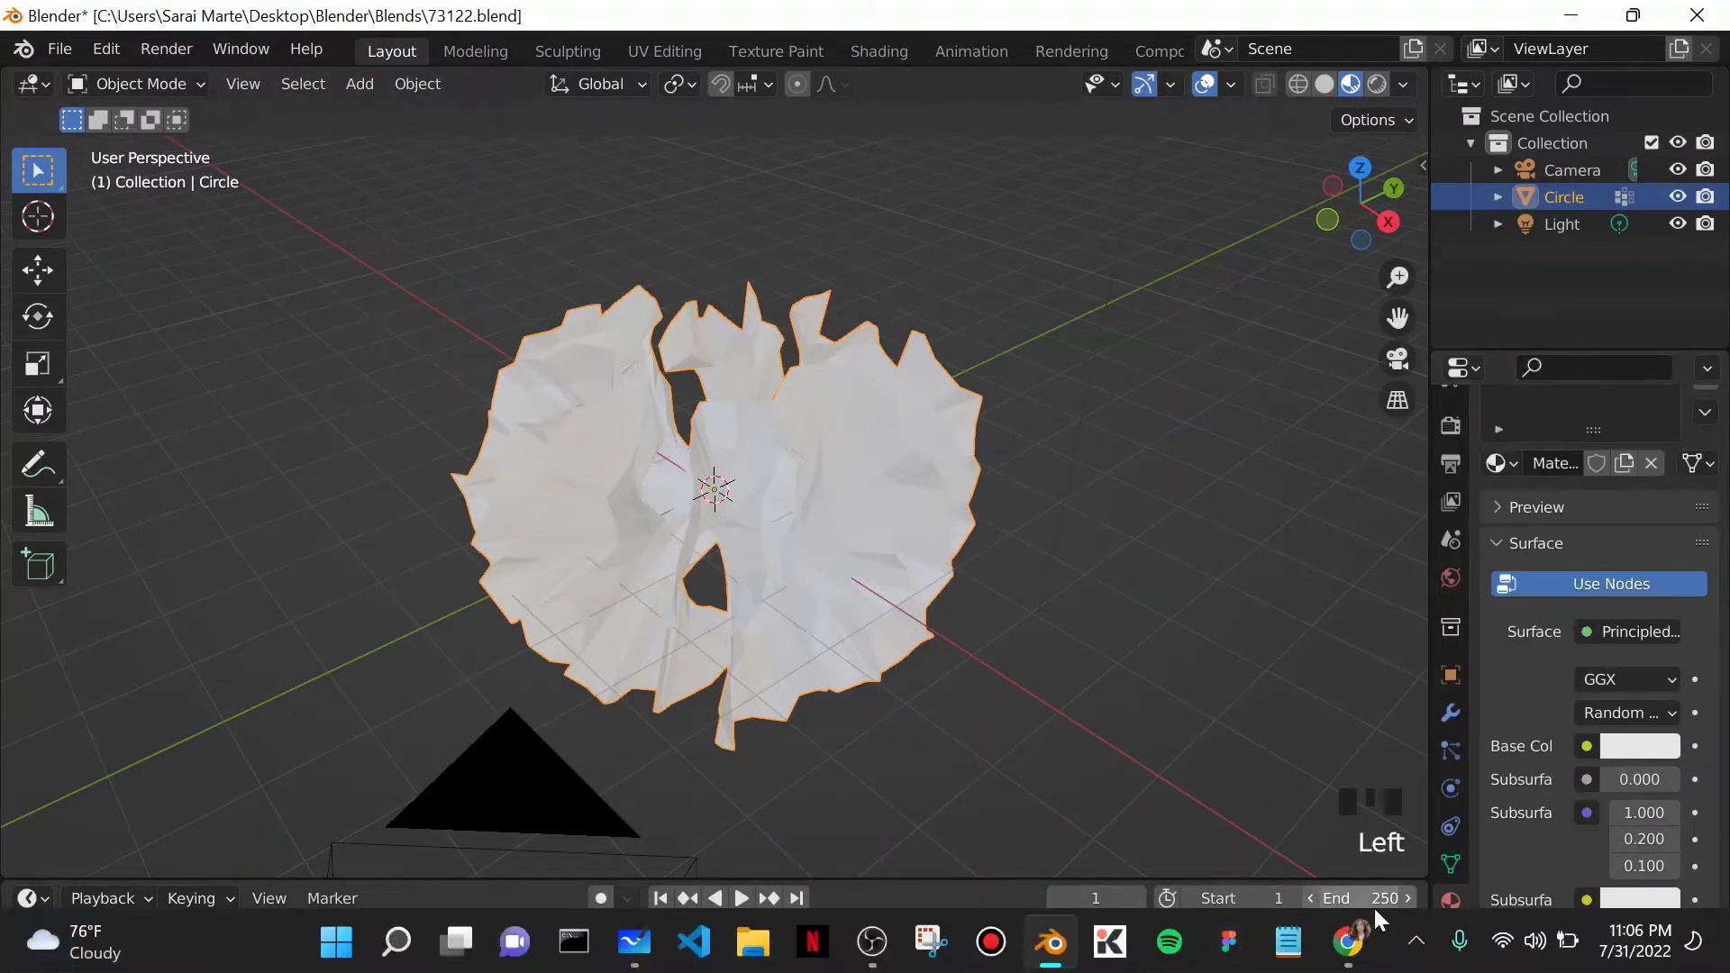
Step: Copy hex FFEE88 (Yellow Crayola) from Coolors and paste it as the disc's Base Color hex
{"action": "mouse_move", "coordinate": [1348, 945]}
{"action": "left_click", "coordinate": [1415, 802]}
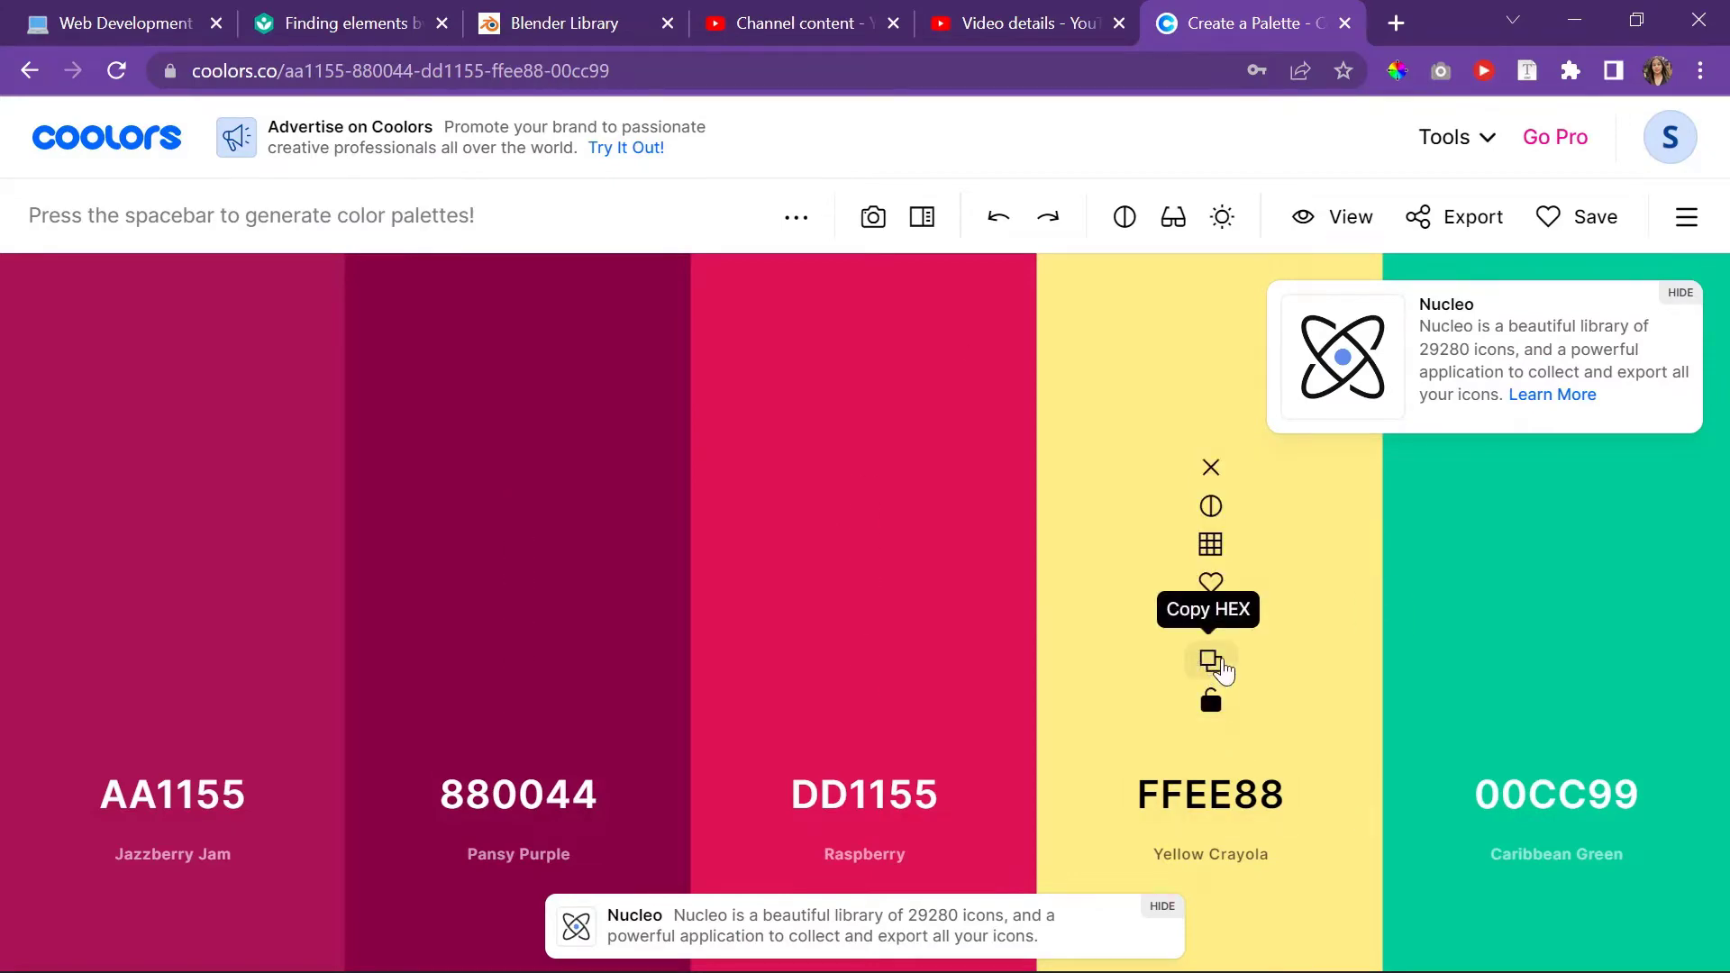
{"action": "left_click", "coordinate": [1223, 669]}
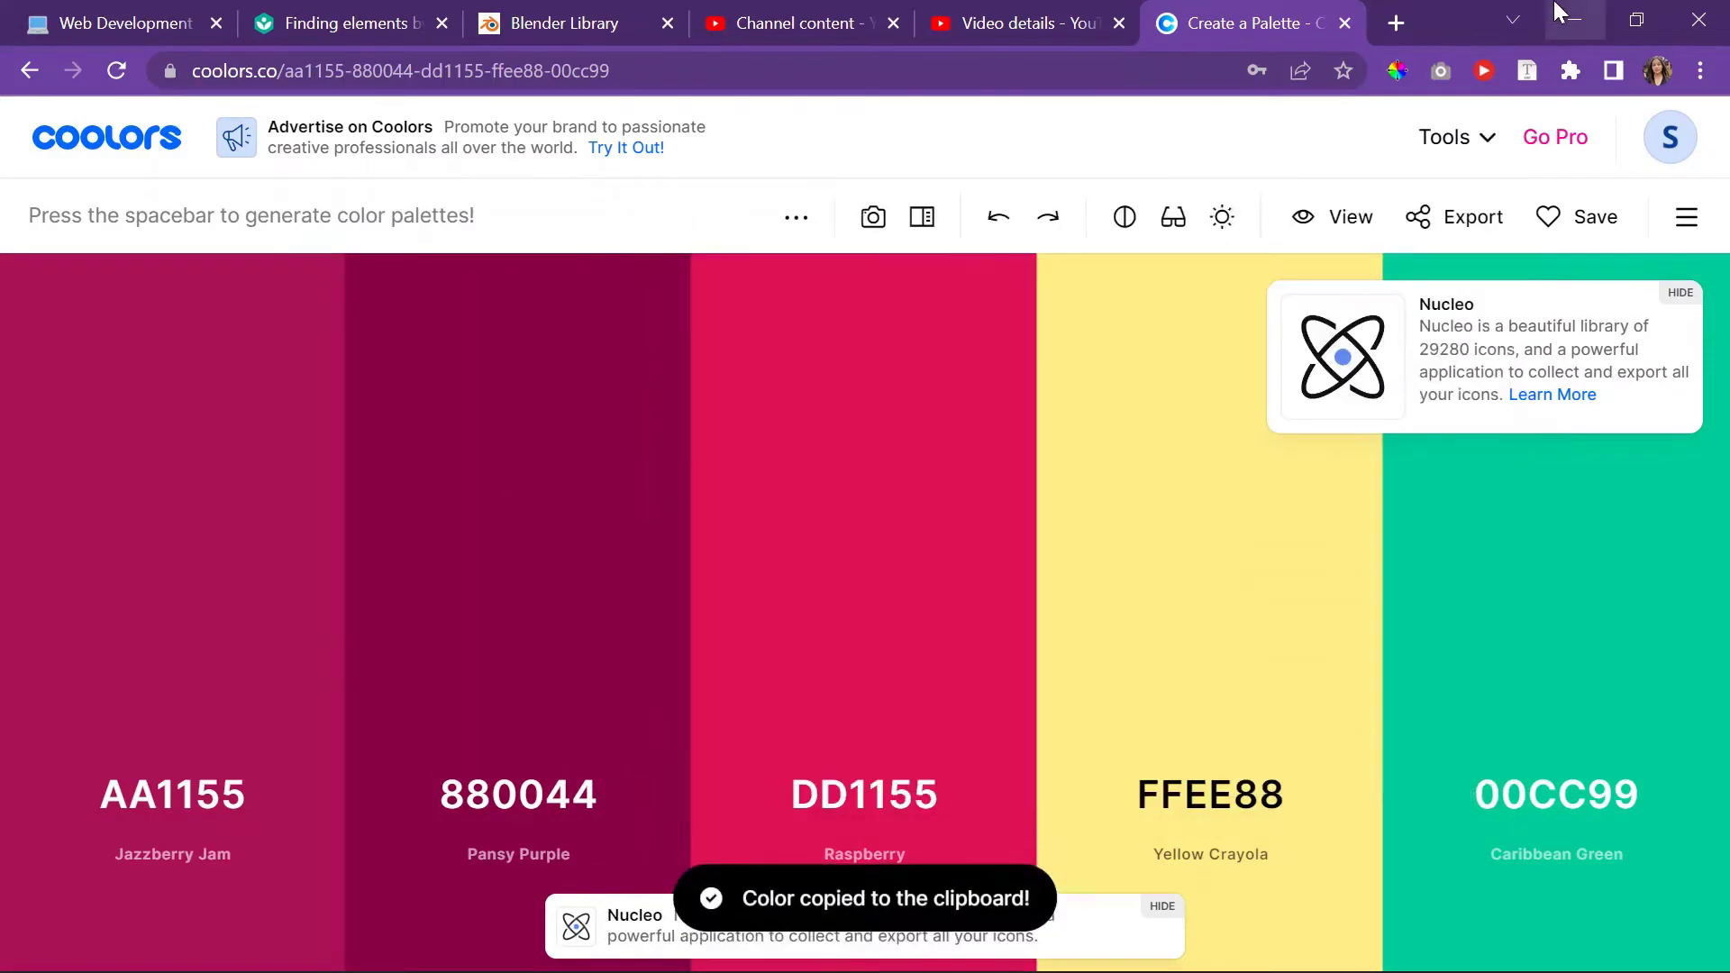
{"action": "left_click", "coordinate": [1575, 19]}
{"action": "left_click", "coordinate": [1629, 743]}
{"action": "left_click", "coordinate": [1618, 584]}
{"action": "left_click", "coordinate": [1577, 624]}
{"action": "key", "text": "ctrl+v"}
Step: Confirm the FFEE88 yellow base colour and orbit the view around the disk
{"action": "key", "text": "Return"}
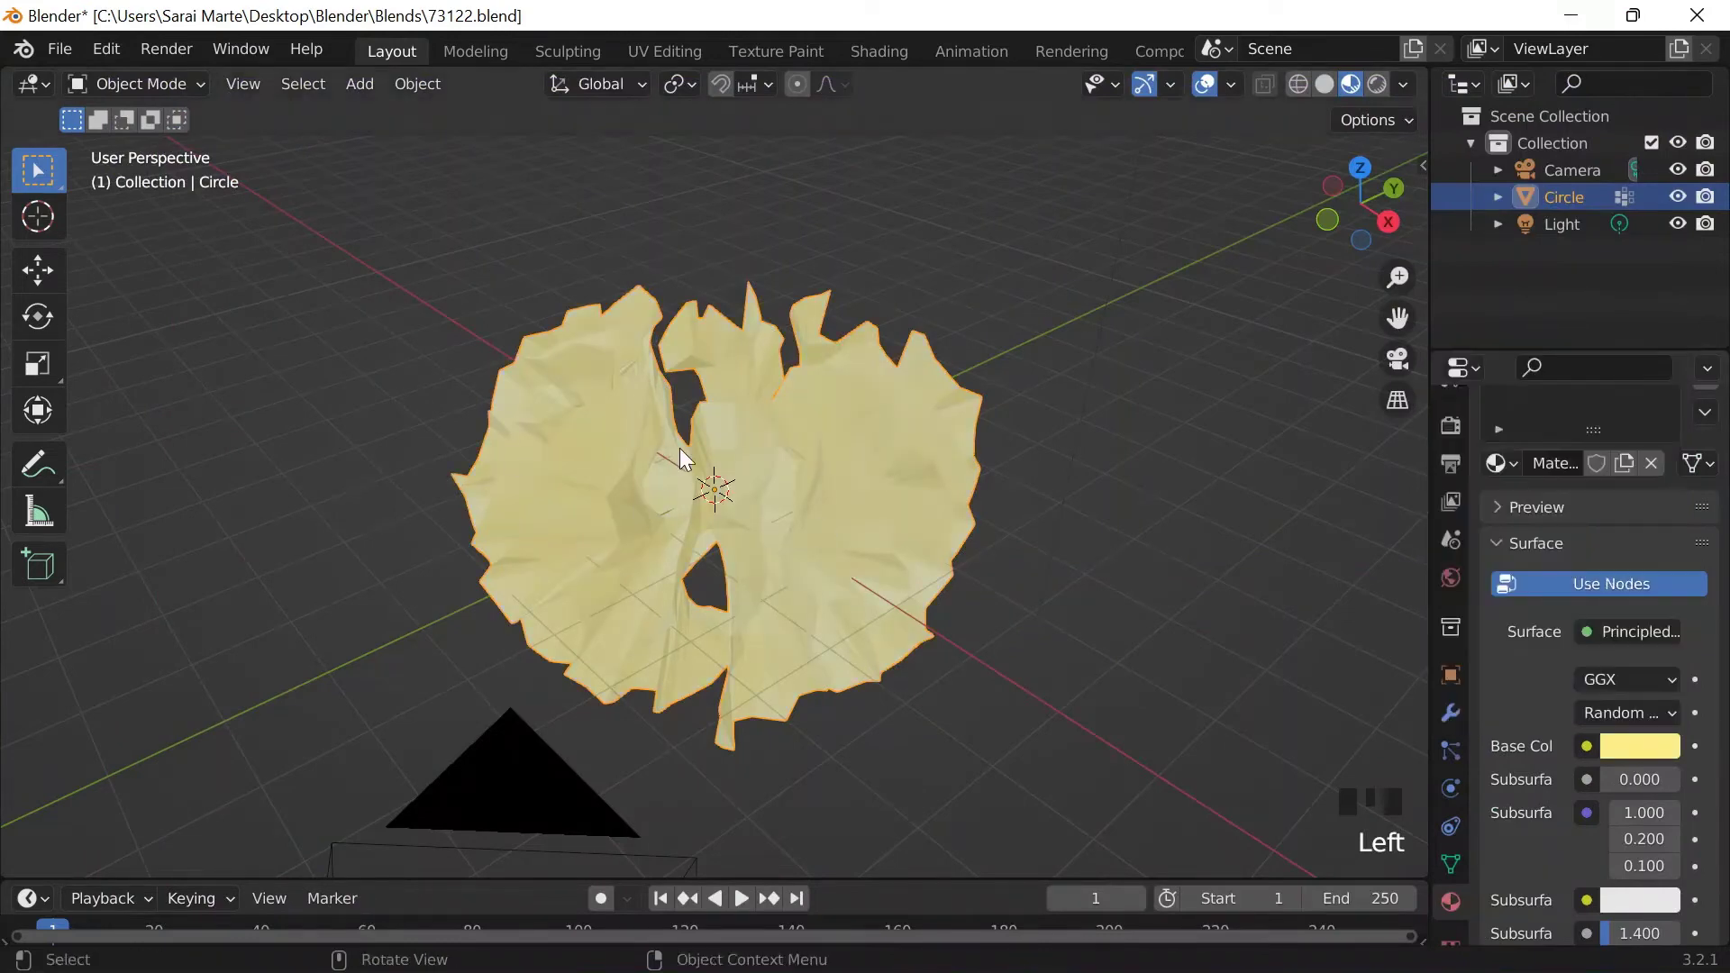
{"action": "scroll", "coordinate": [1046, 537], "scroll_direction": "up", "scroll_amount": 3}
{"action": "middle_click_drag", "start_coordinate": [1047, 537], "coordinate": [1195, 524]}
{"action": "scroll", "coordinate": [879, 458], "scroll_direction": "up", "scroll_amount": 3}
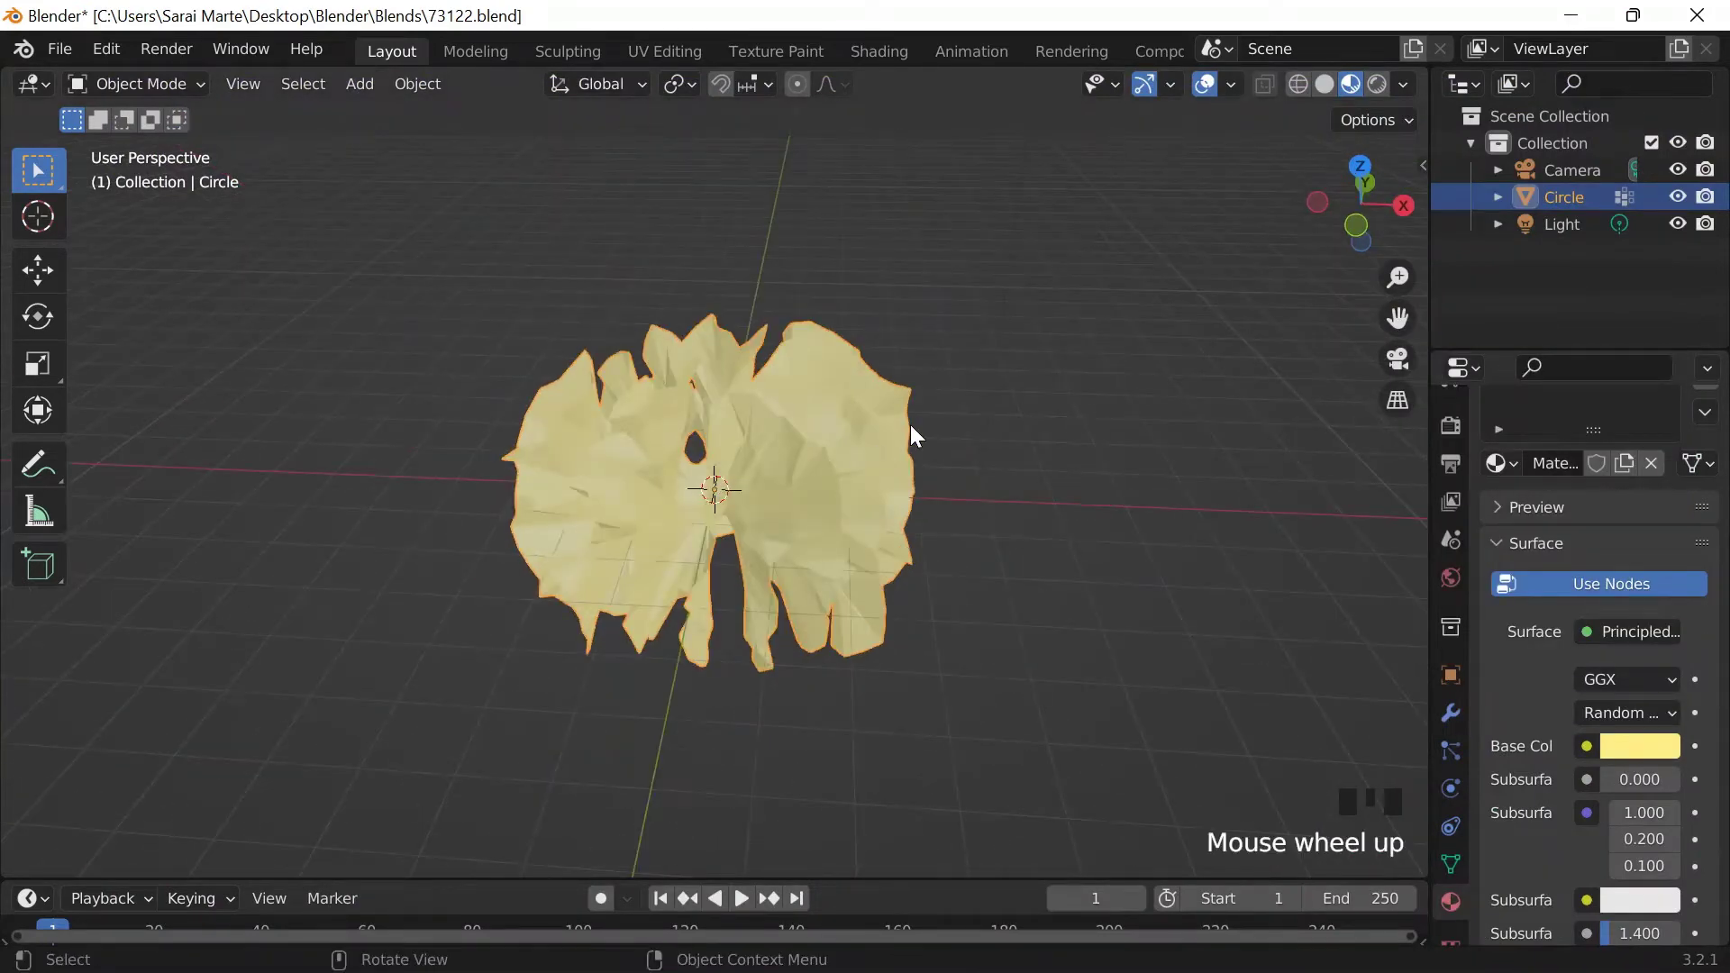
{"action": "scroll", "coordinate": [910, 436], "scroll_direction": "down", "scroll_amount": 4}
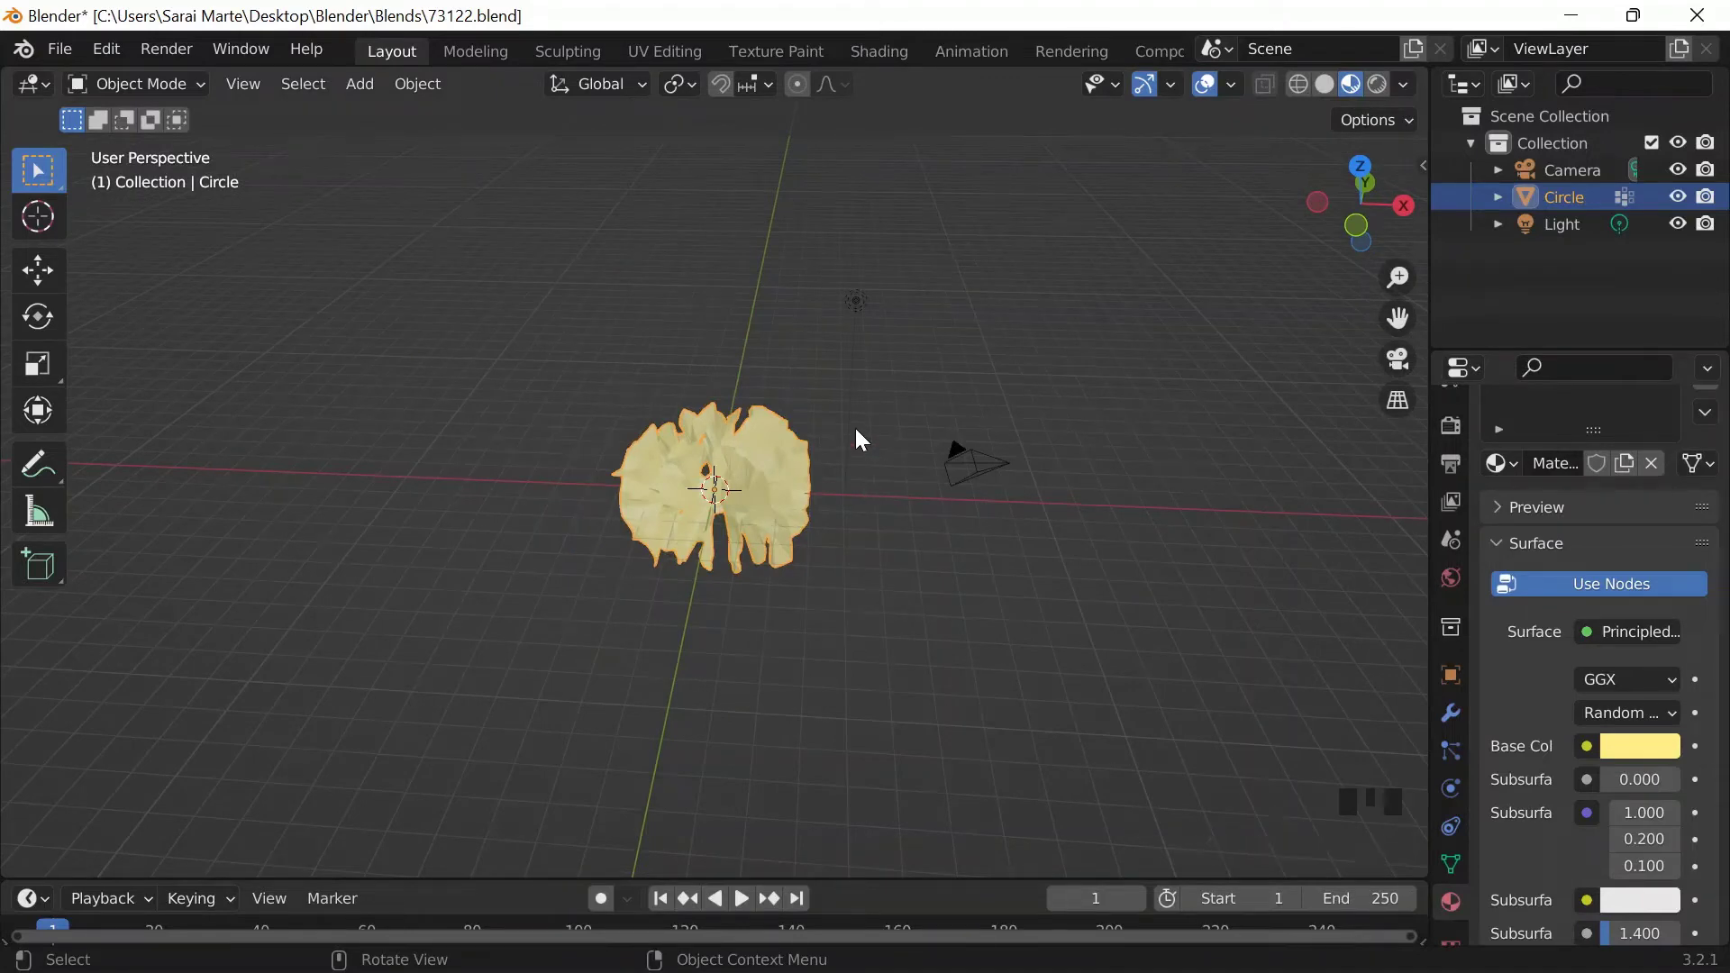
Step: Add a Bezier curve and scale it up to stretch well beyond the yellow disk
{"action": "key", "text": "shift+a"}
{"action": "mouse_move", "coordinate": [769, 454]}
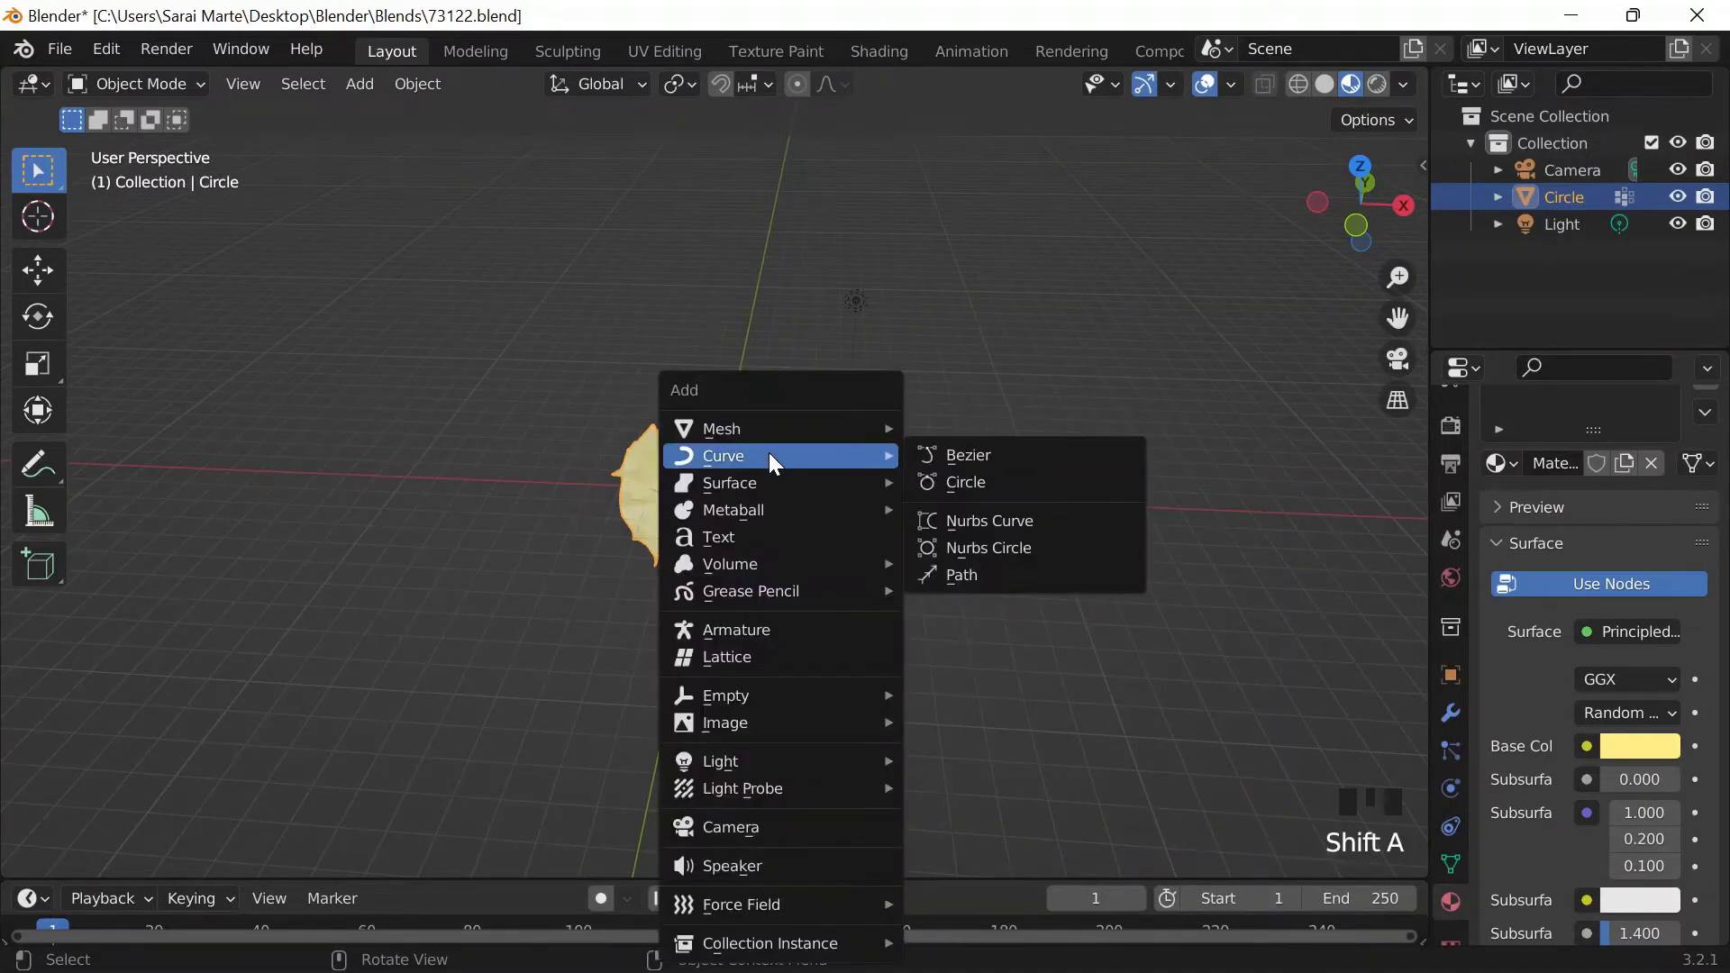
{"action": "left_click", "coordinate": [1024, 466]}
{"action": "scroll", "coordinate": [701, 440], "scroll_direction": "up", "scroll_amount": 3}
{"action": "key", "text": "s"}
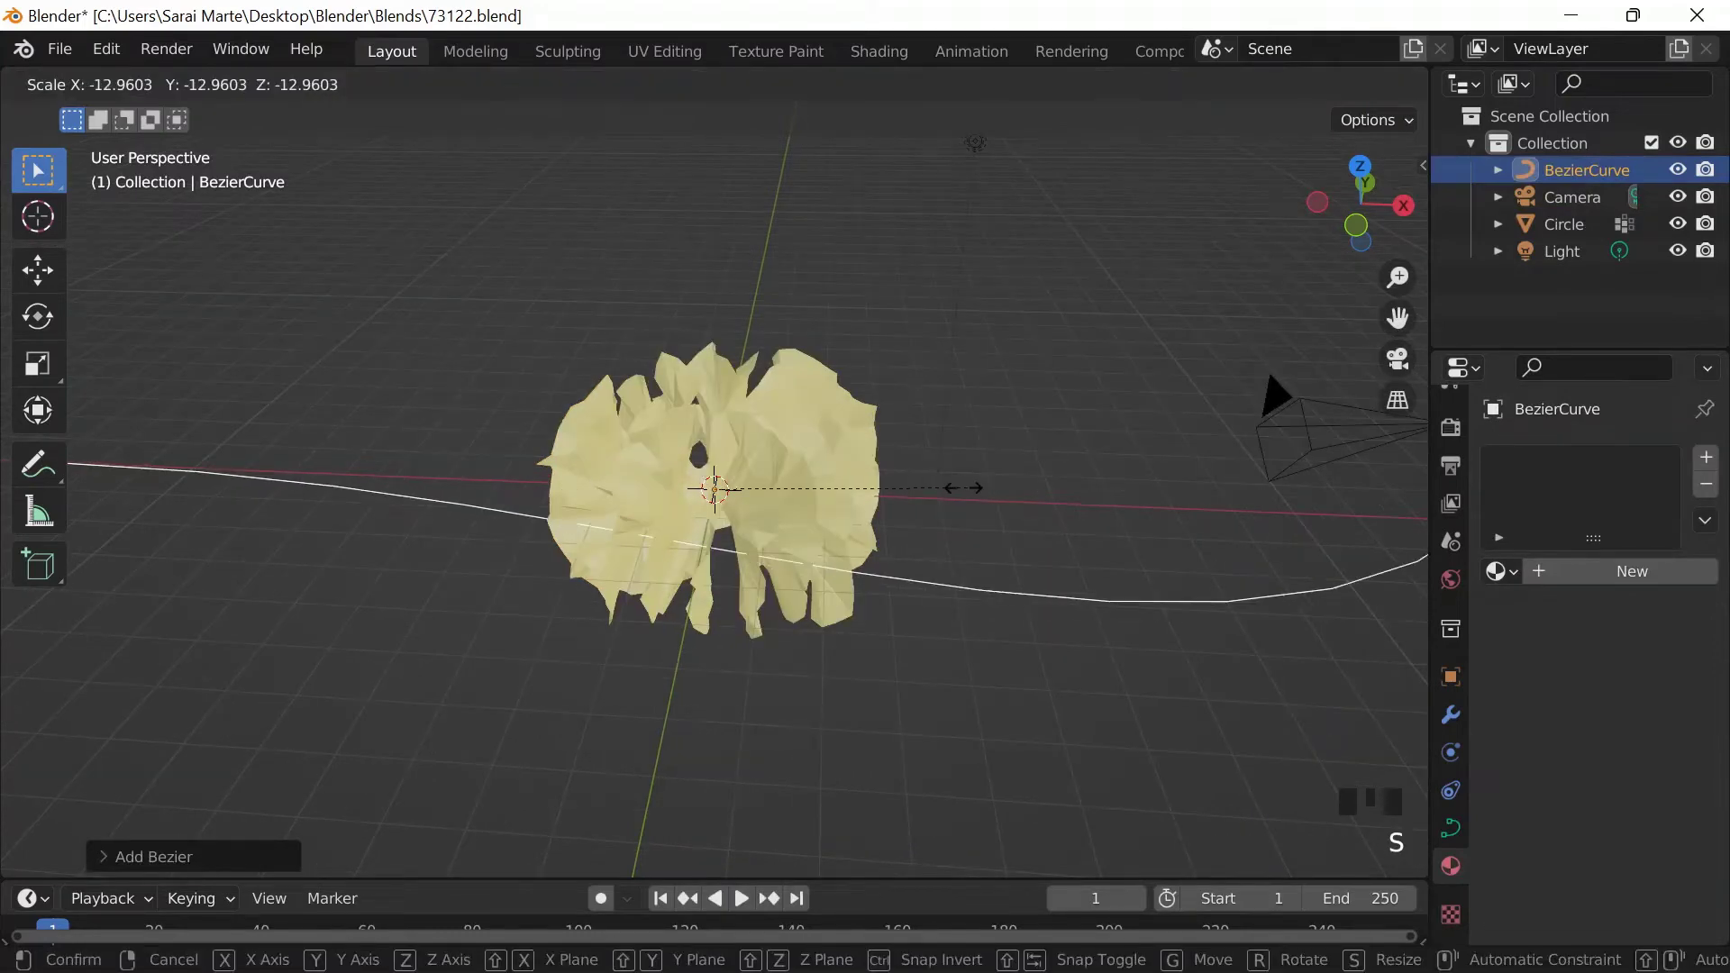
{"action": "left_click", "coordinate": [948, 487]}
{"action": "scroll", "coordinate": [933, 489], "scroll_direction": "down", "scroll_amount": 4}
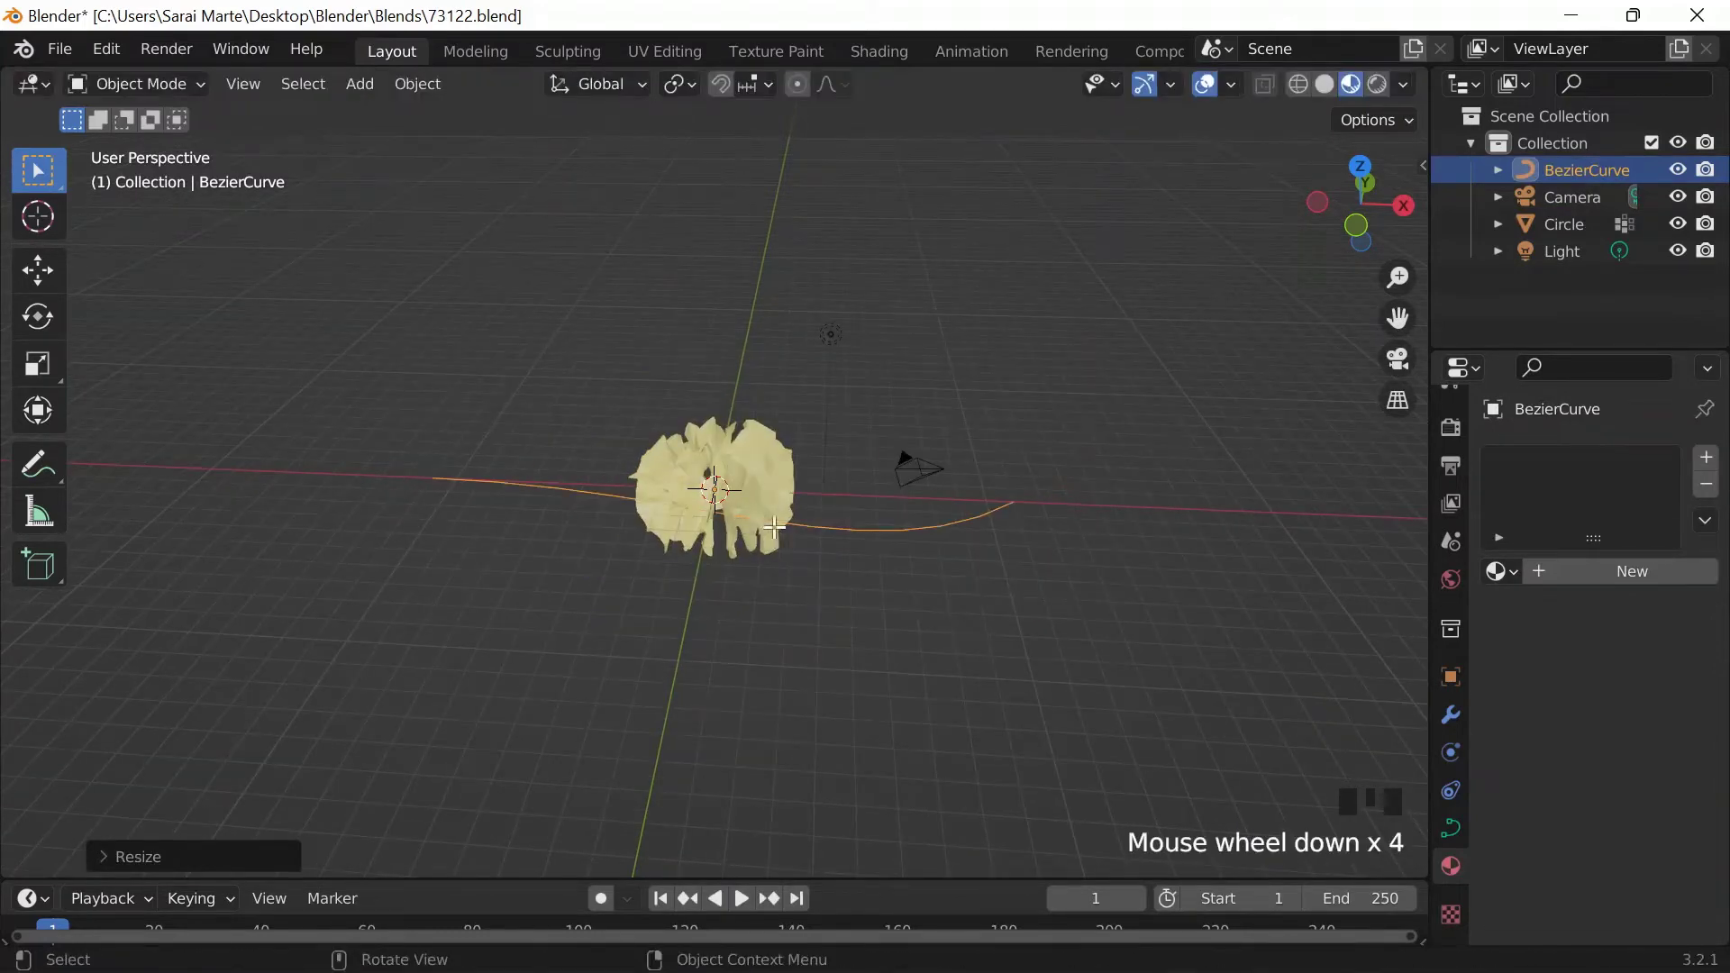
{"action": "key", "text": "Tab"}
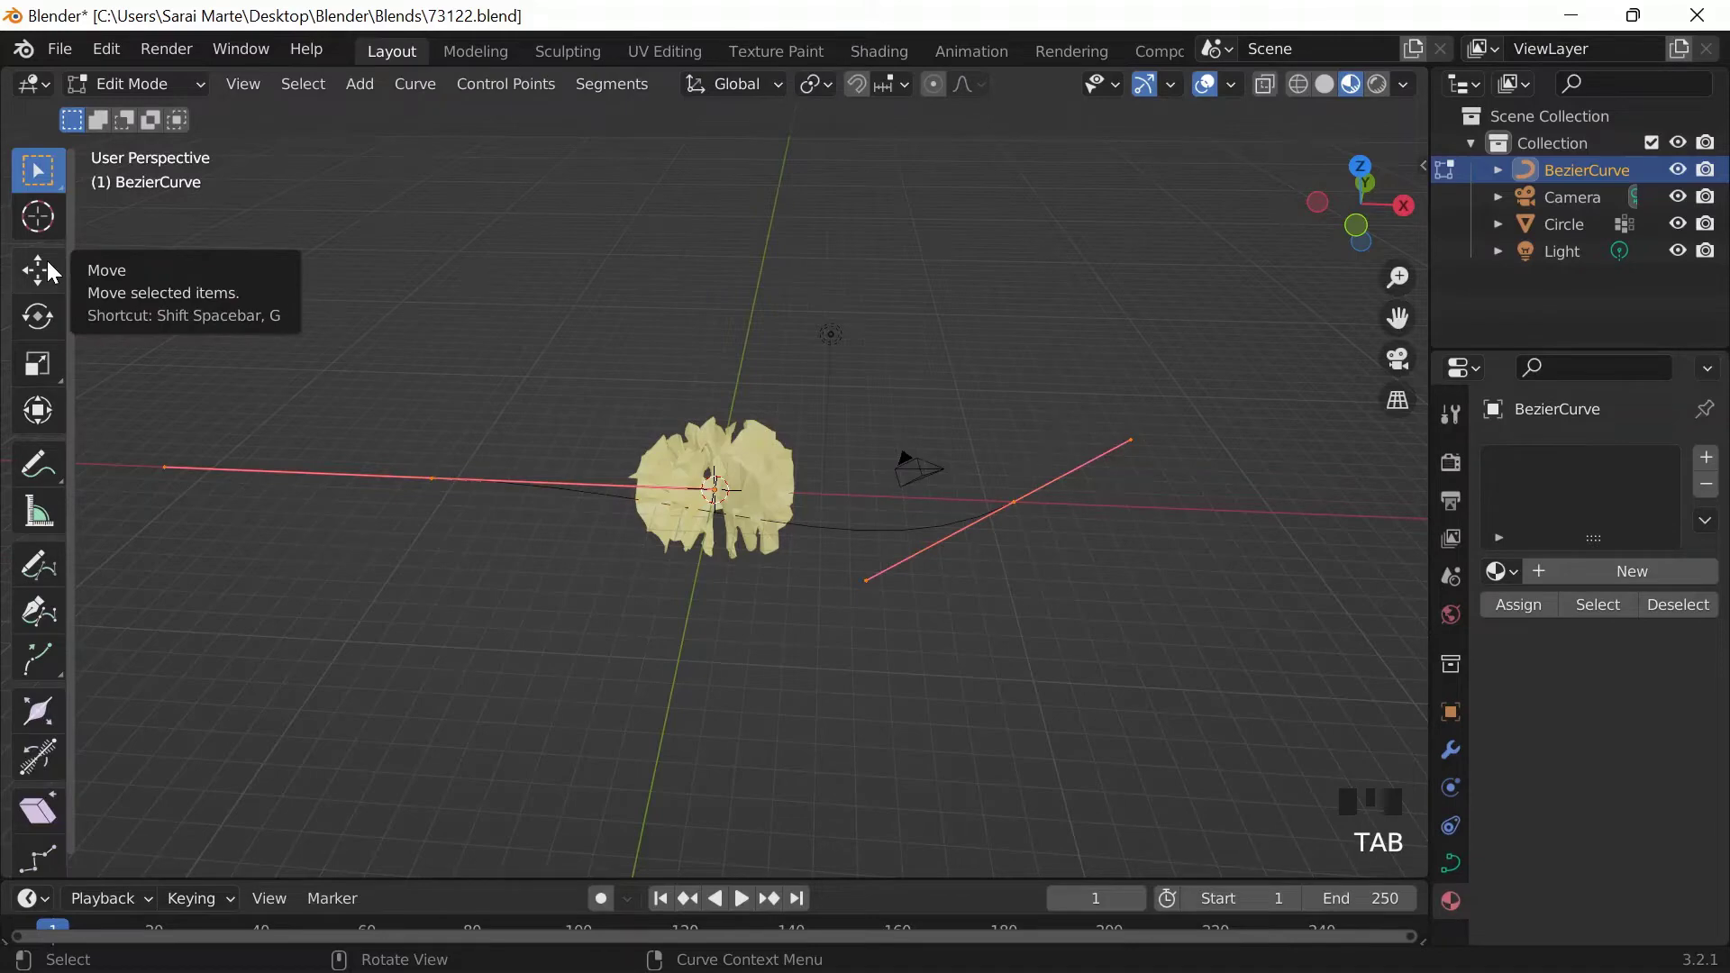
Step: Switch to the front view and delete the Bezier curve's left end point
{"action": "left_click", "coordinate": [50, 267]}
{"action": "scroll", "coordinate": [293, 408], "scroll_direction": "up", "scroll_amount": 1}
{"action": "scroll", "coordinate": [293, 408], "scroll_direction": "down", "scroll_amount": 1}
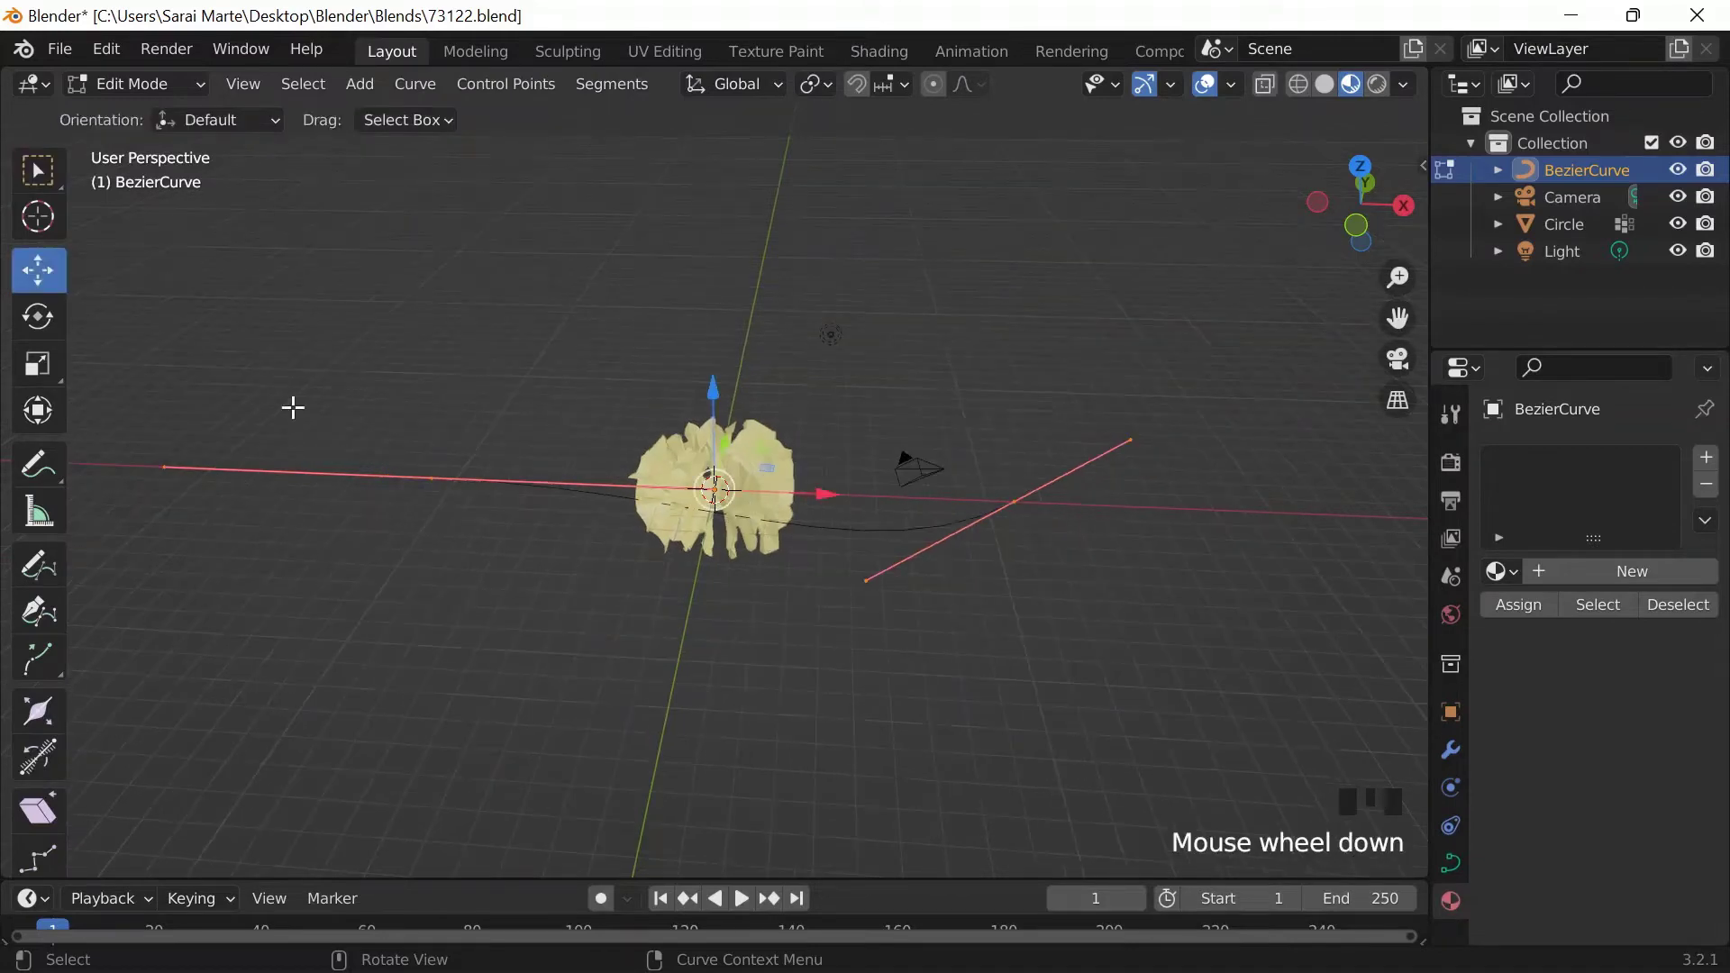
{"action": "key", "text": "grave"}
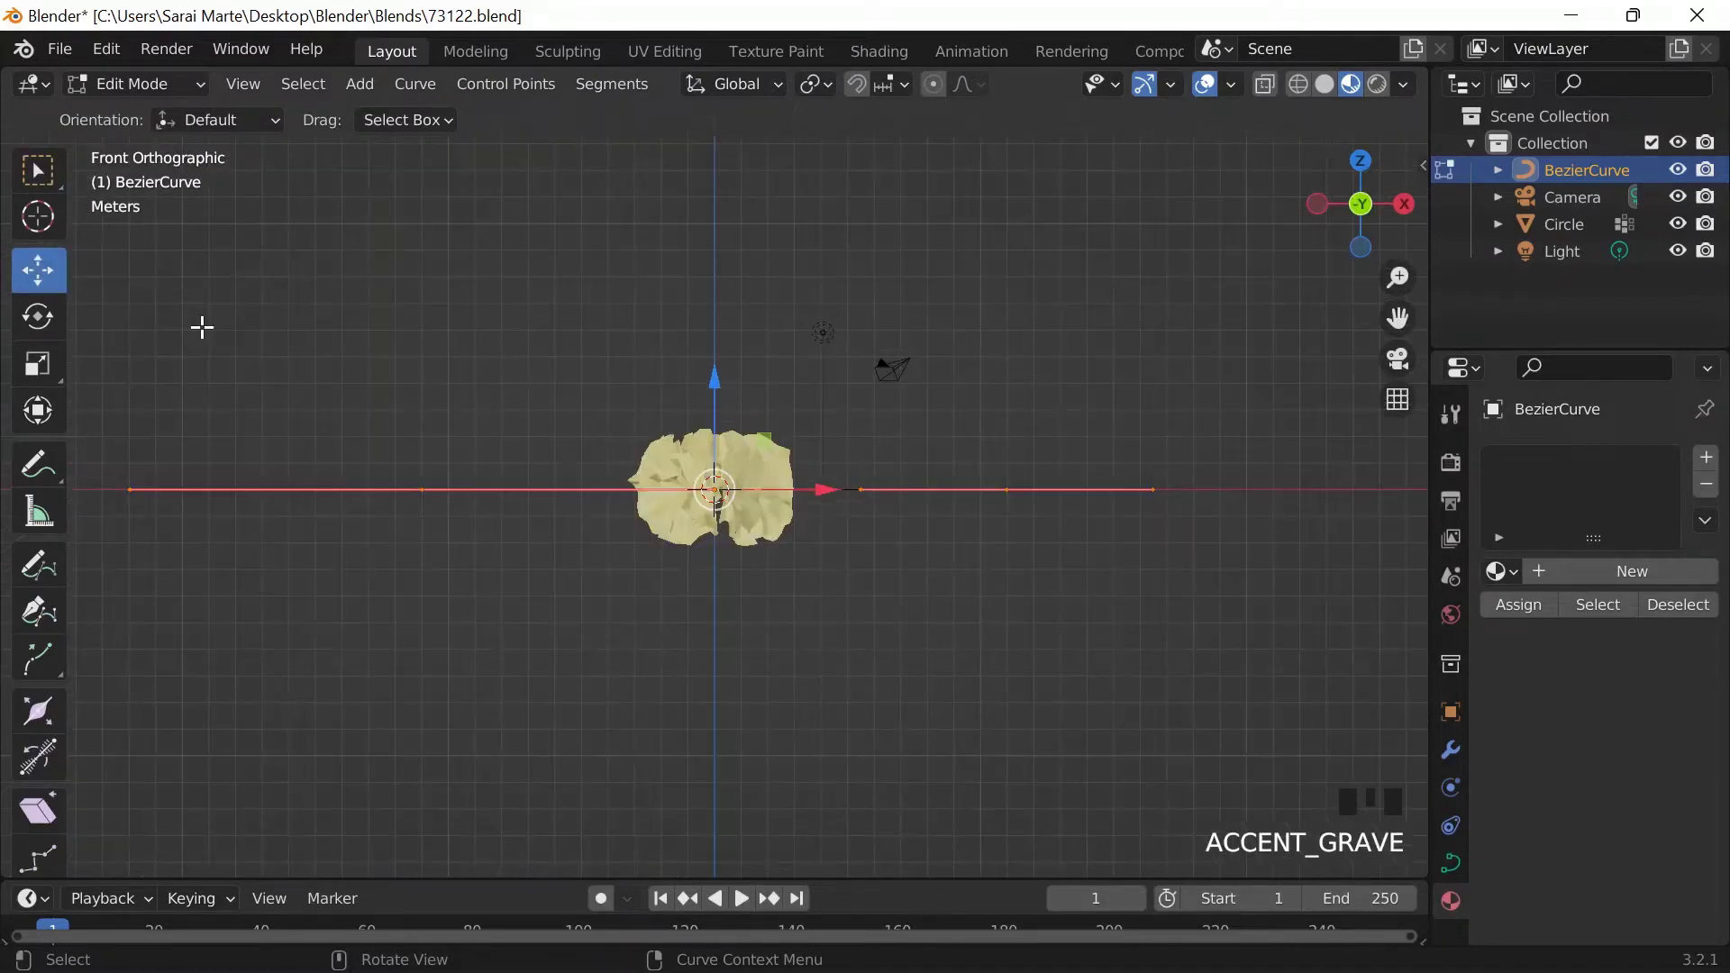
{"action": "middle_click_drag", "start_coordinate": [202, 326], "coordinate": [287, 488]}
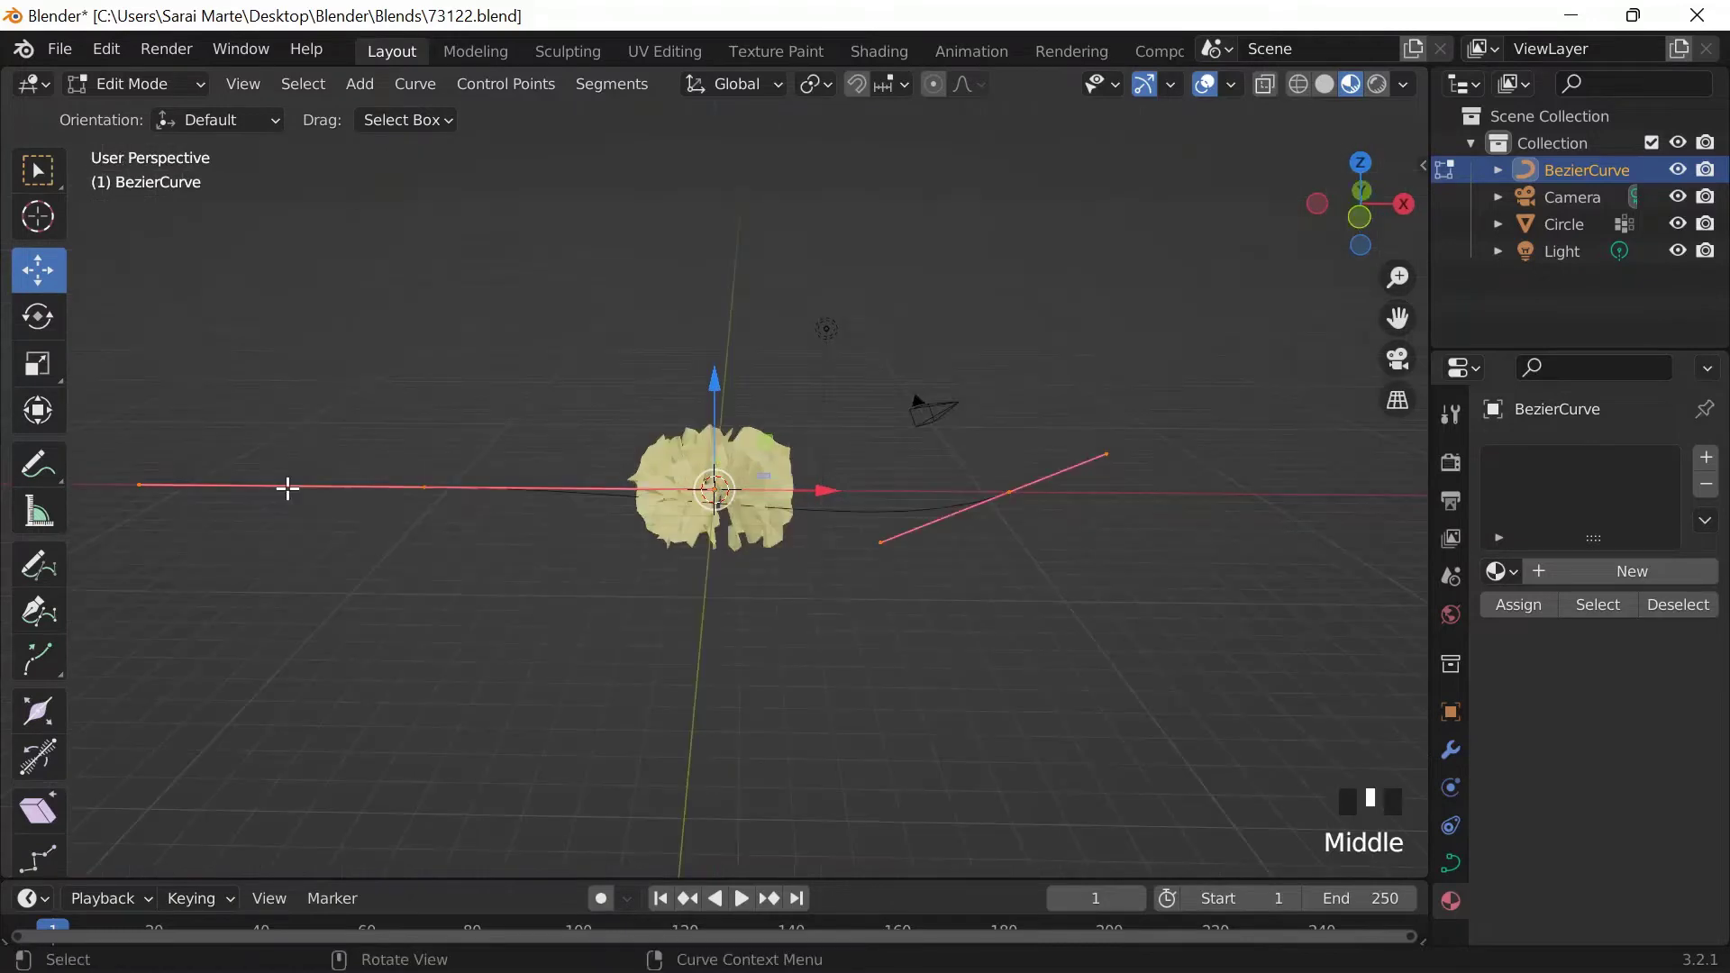
{"action": "left_click_drag", "start_coordinate": [132, 425], "coordinate": [254, 548]}
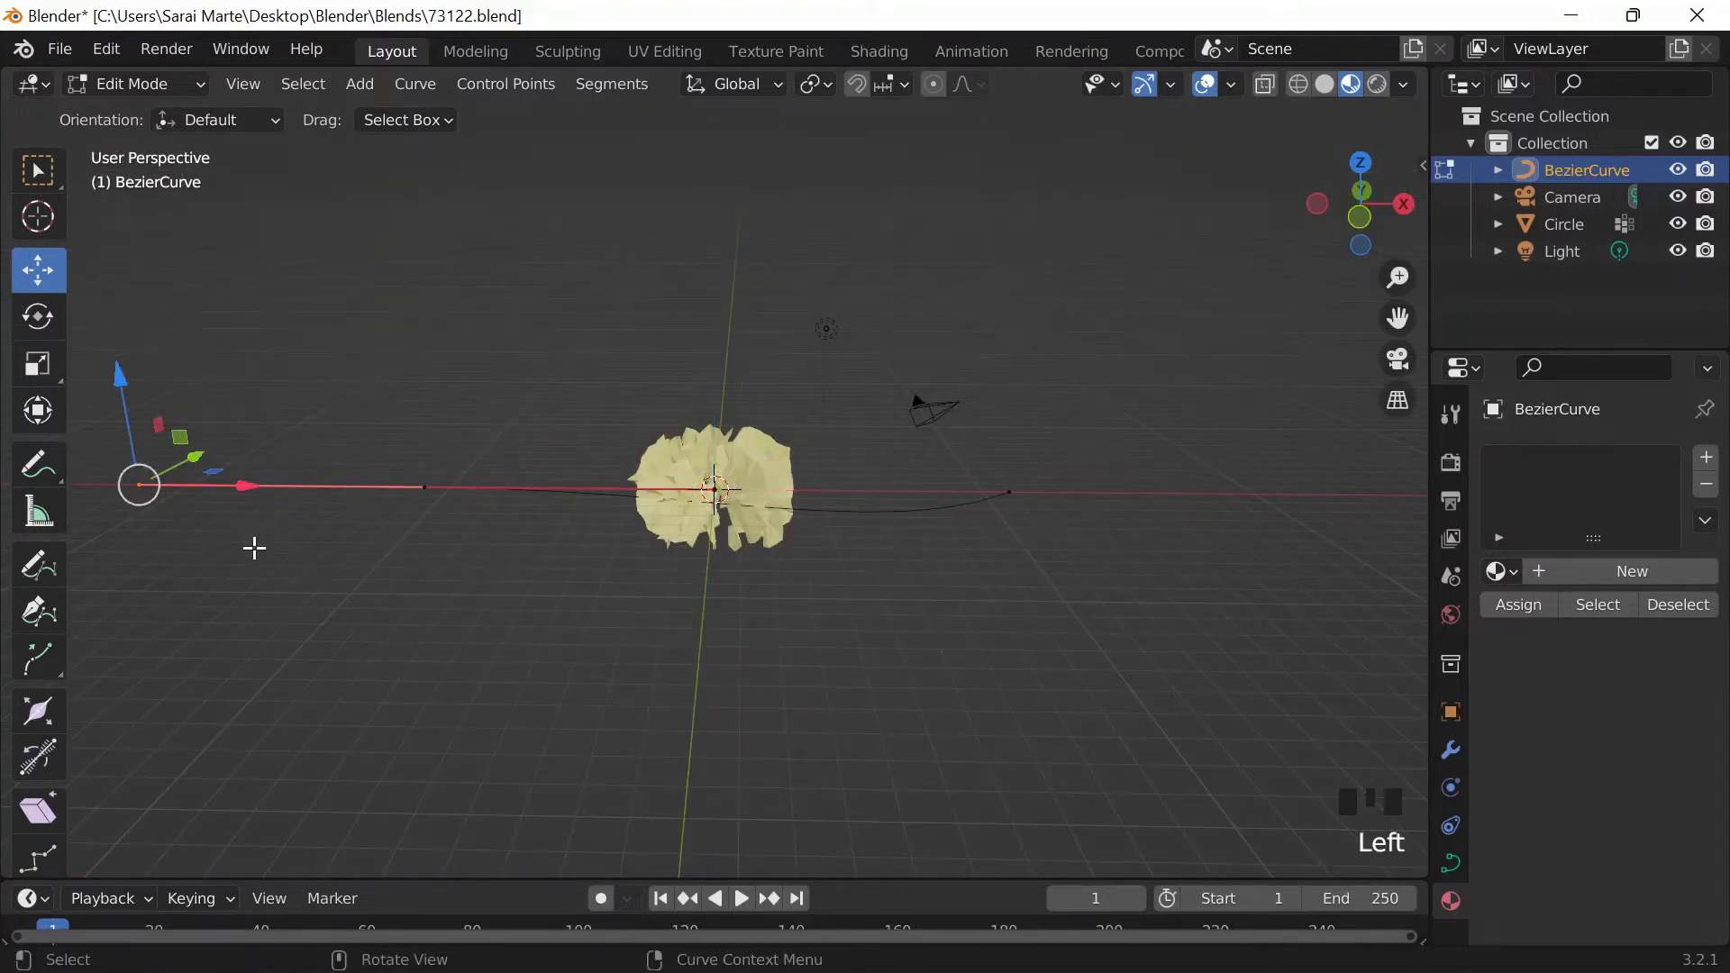
{"action": "key", "text": "x"}
{"action": "left_click", "coordinate": [204, 505]}
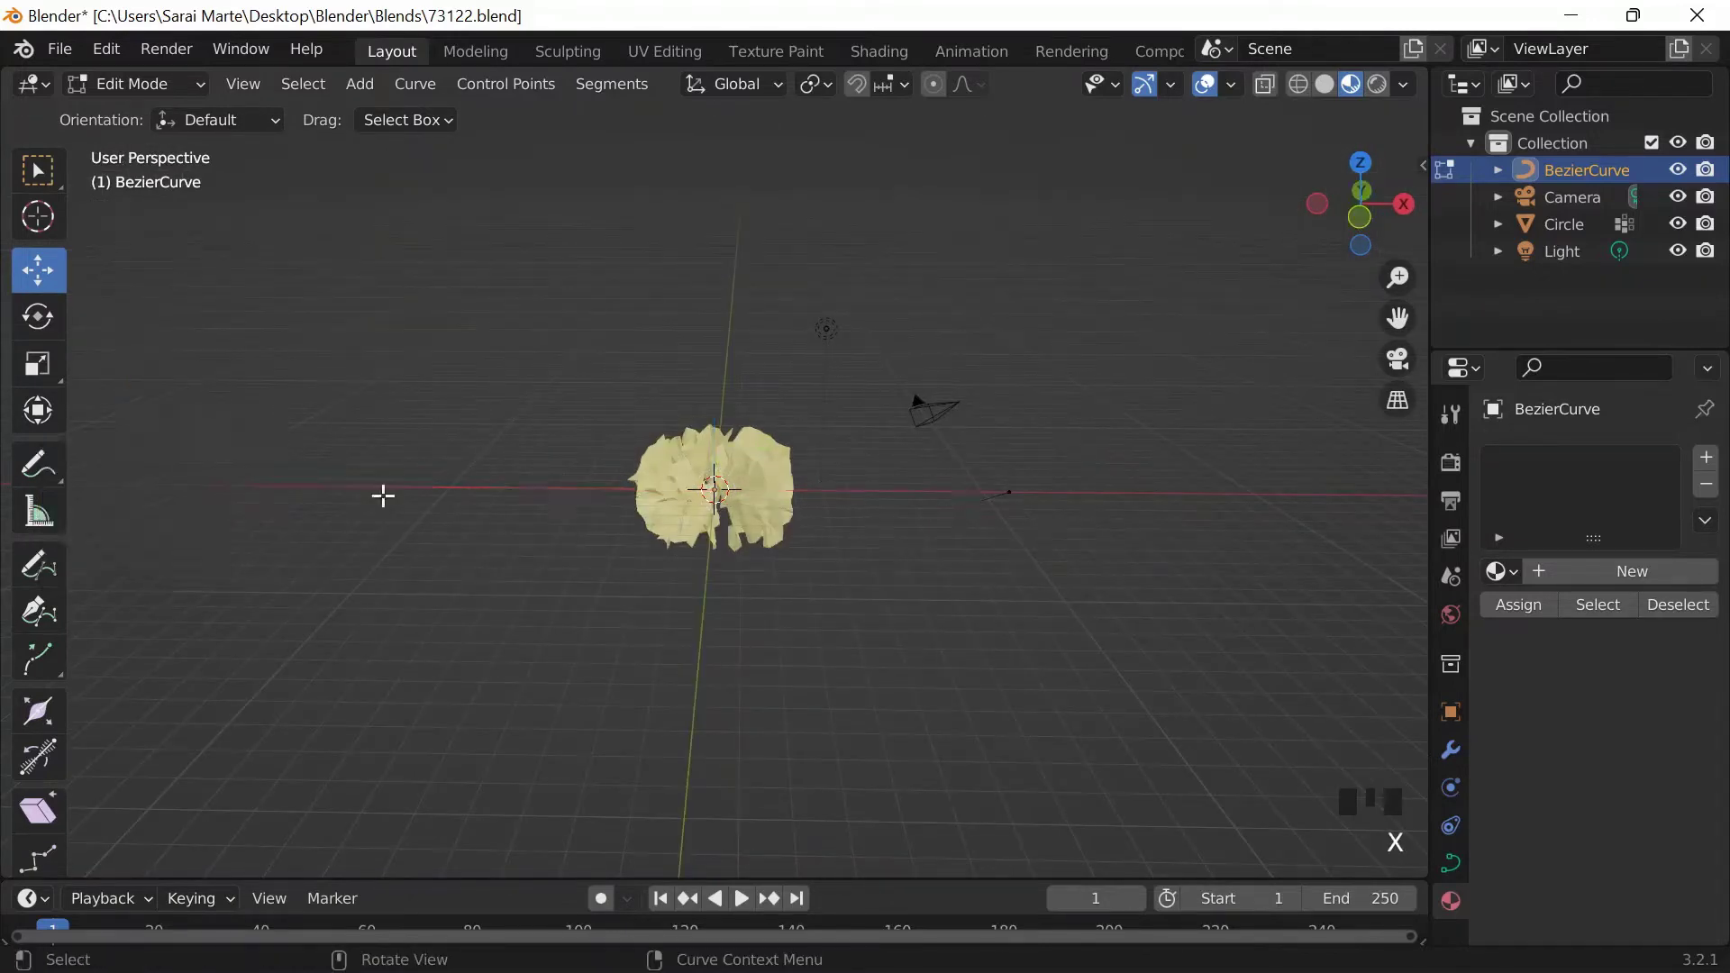
Step: Extrude new points from the right end toward the upper left and upper right, then exit Edit Mode
{"action": "left_click_drag", "start_coordinate": [937, 461], "coordinate": [1084, 543]}
{"action": "middle_click_drag", "start_coordinate": [1137, 462], "coordinate": [950, 488], "text": "shift"}
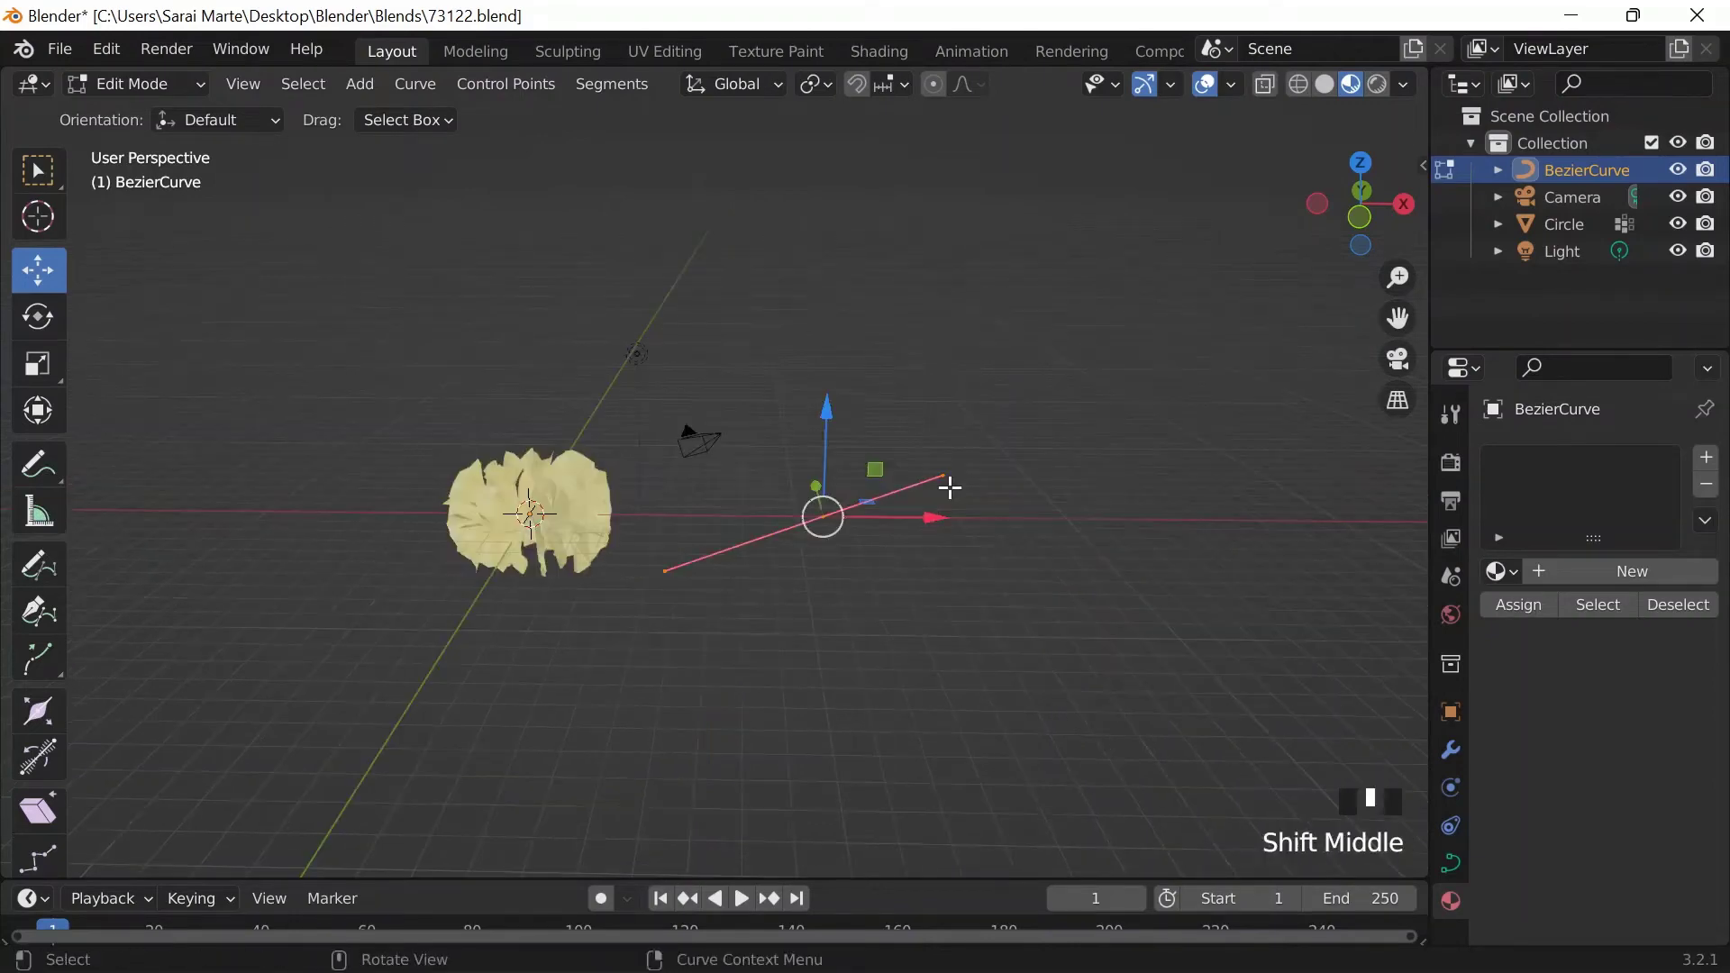
{"action": "key", "text": "e"}
{"action": "left_click_drag", "start_coordinate": [965, 535], "coordinate": [449, 309]}
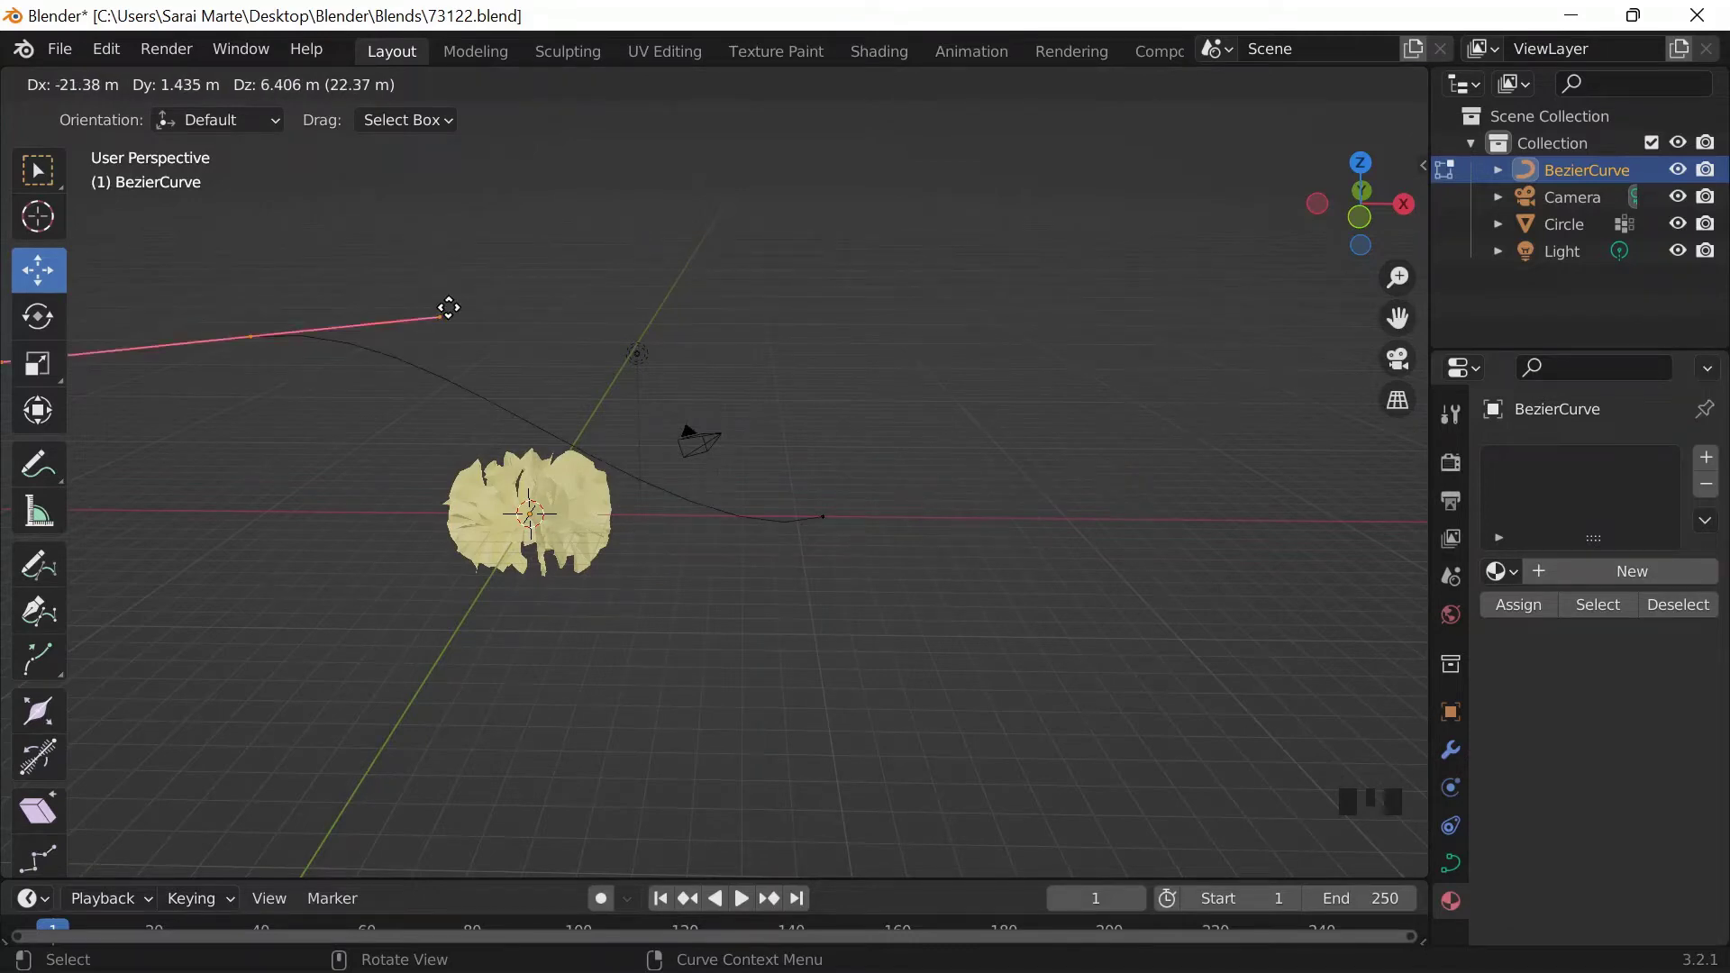
{"action": "left_click", "coordinate": [449, 308]}
{"action": "key", "text": "e"}
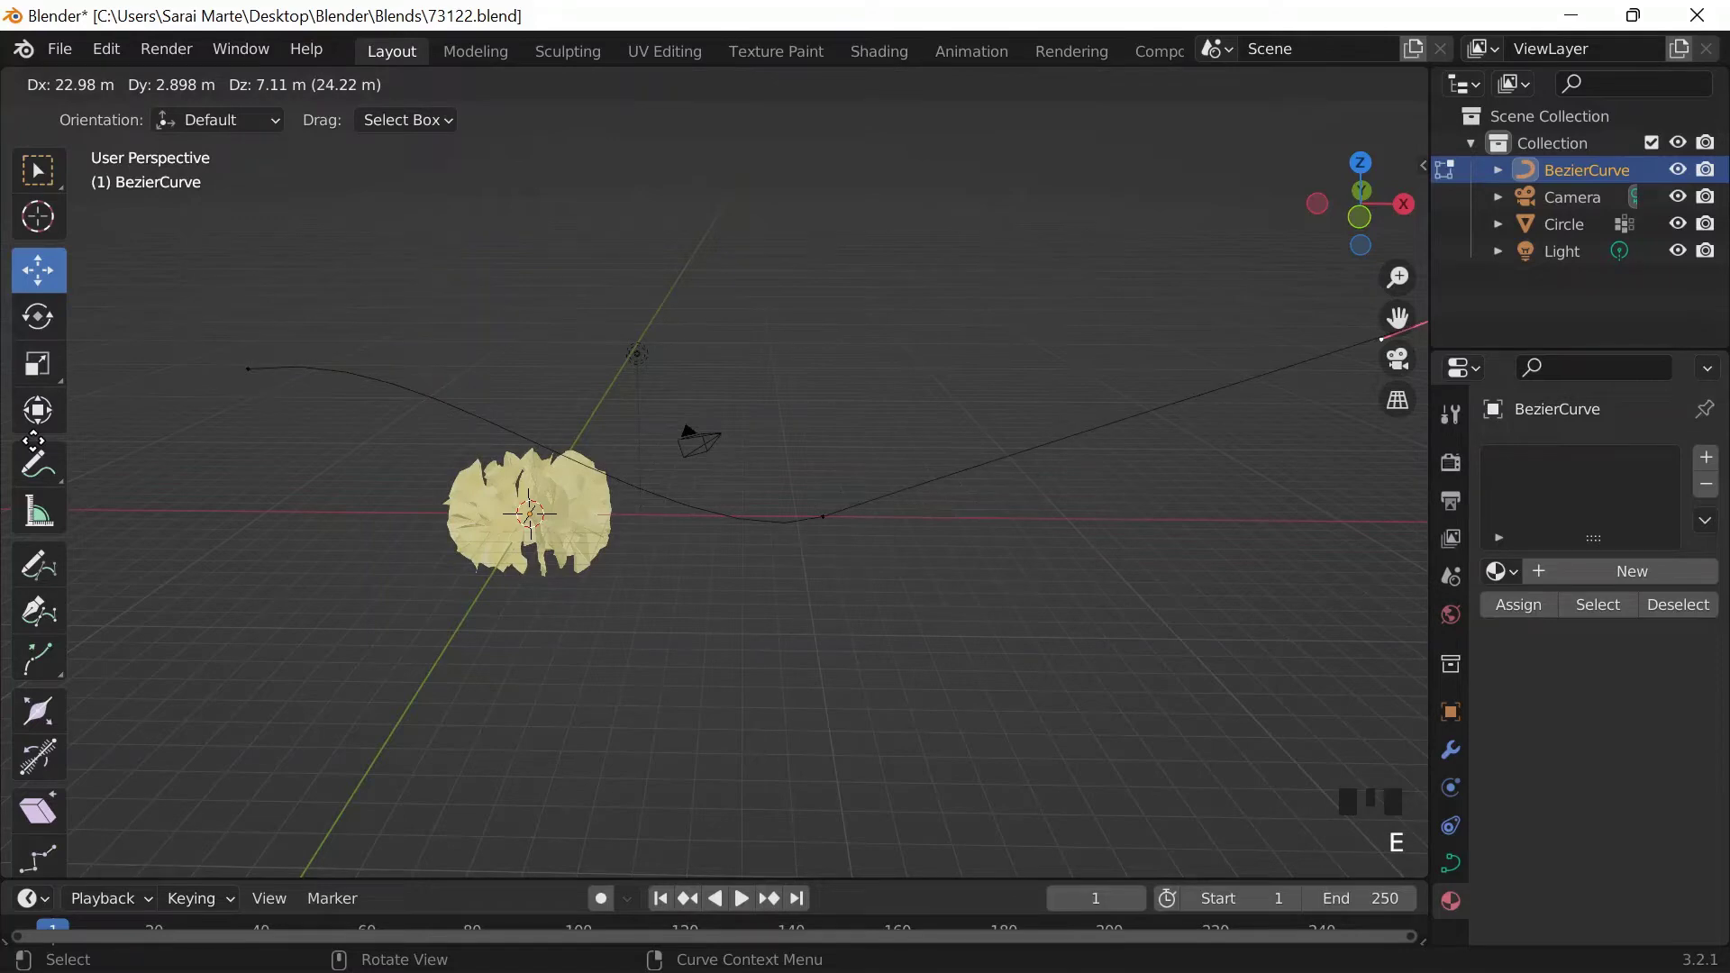
{"action": "left_click", "coordinate": [1154, 495]}
{"action": "key", "text": "Tab"}
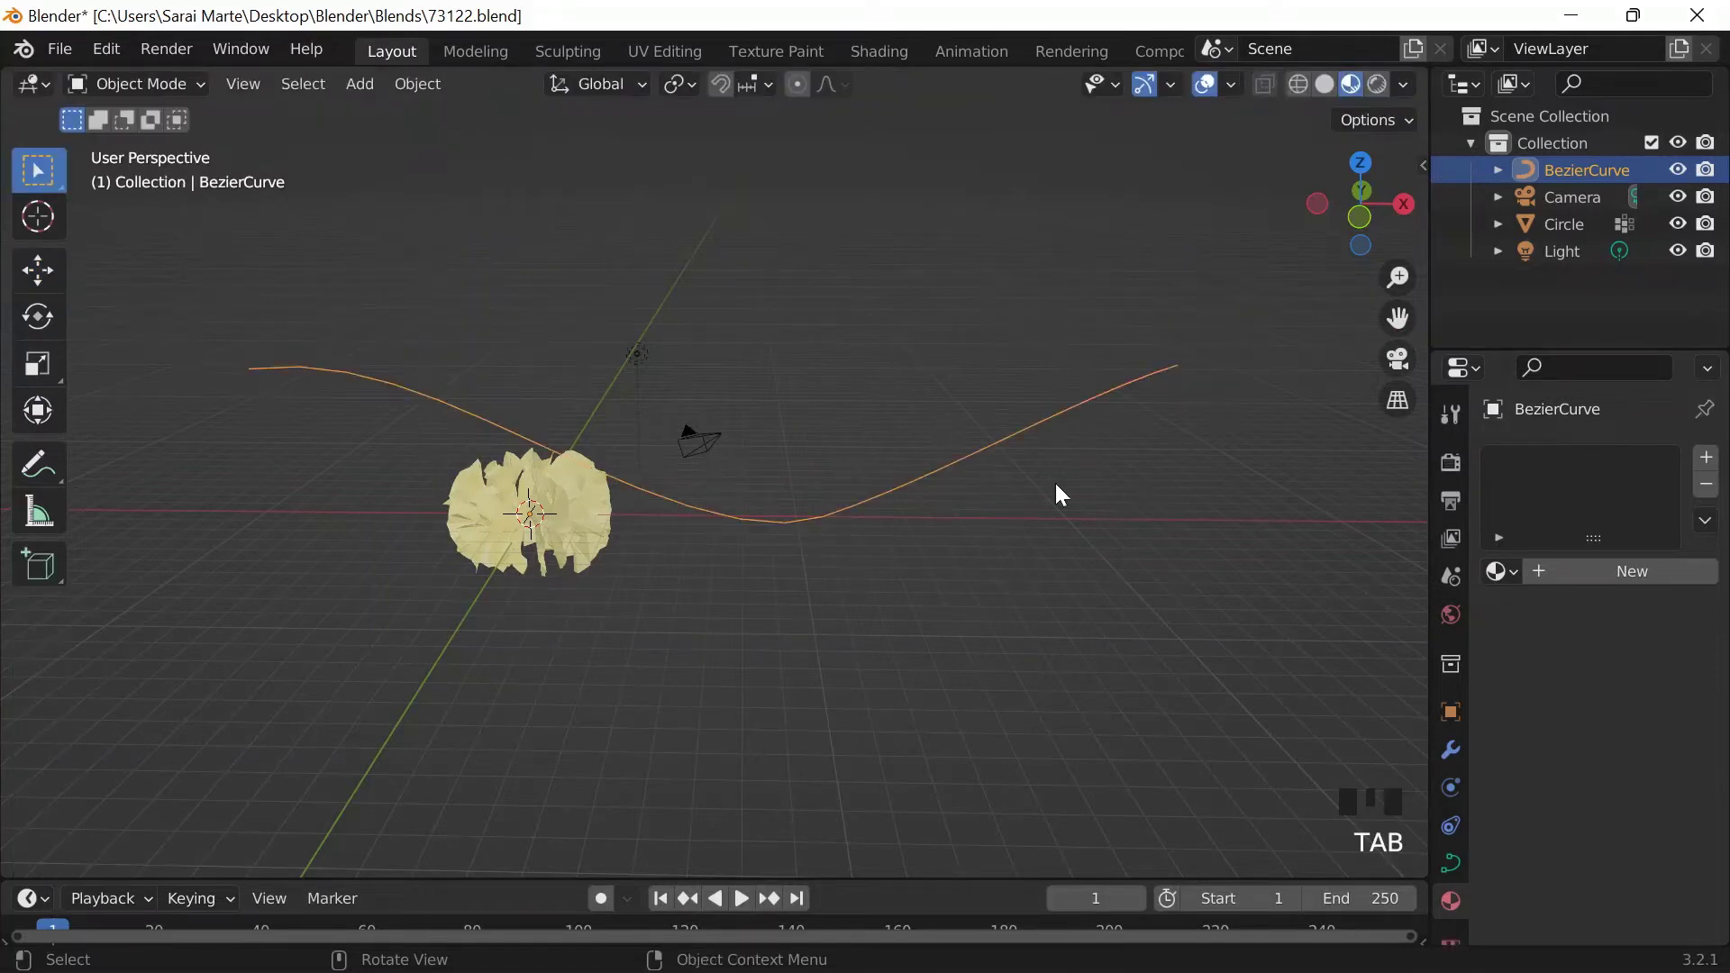
Step: Undo the extruded curve segments and reselect the curve's end point
{"action": "key", "text": "ctrl+z"}
{"action": "key", "text": "ctrl+z"}
{"action": "key", "text": "ctrl+z"}
{"action": "key", "text": "ctrl+z"}
{"action": "key", "text": "ctrl+z"}
{"action": "key", "text": "ctrl+z"}
{"action": "key", "text": "ctrl+z"}
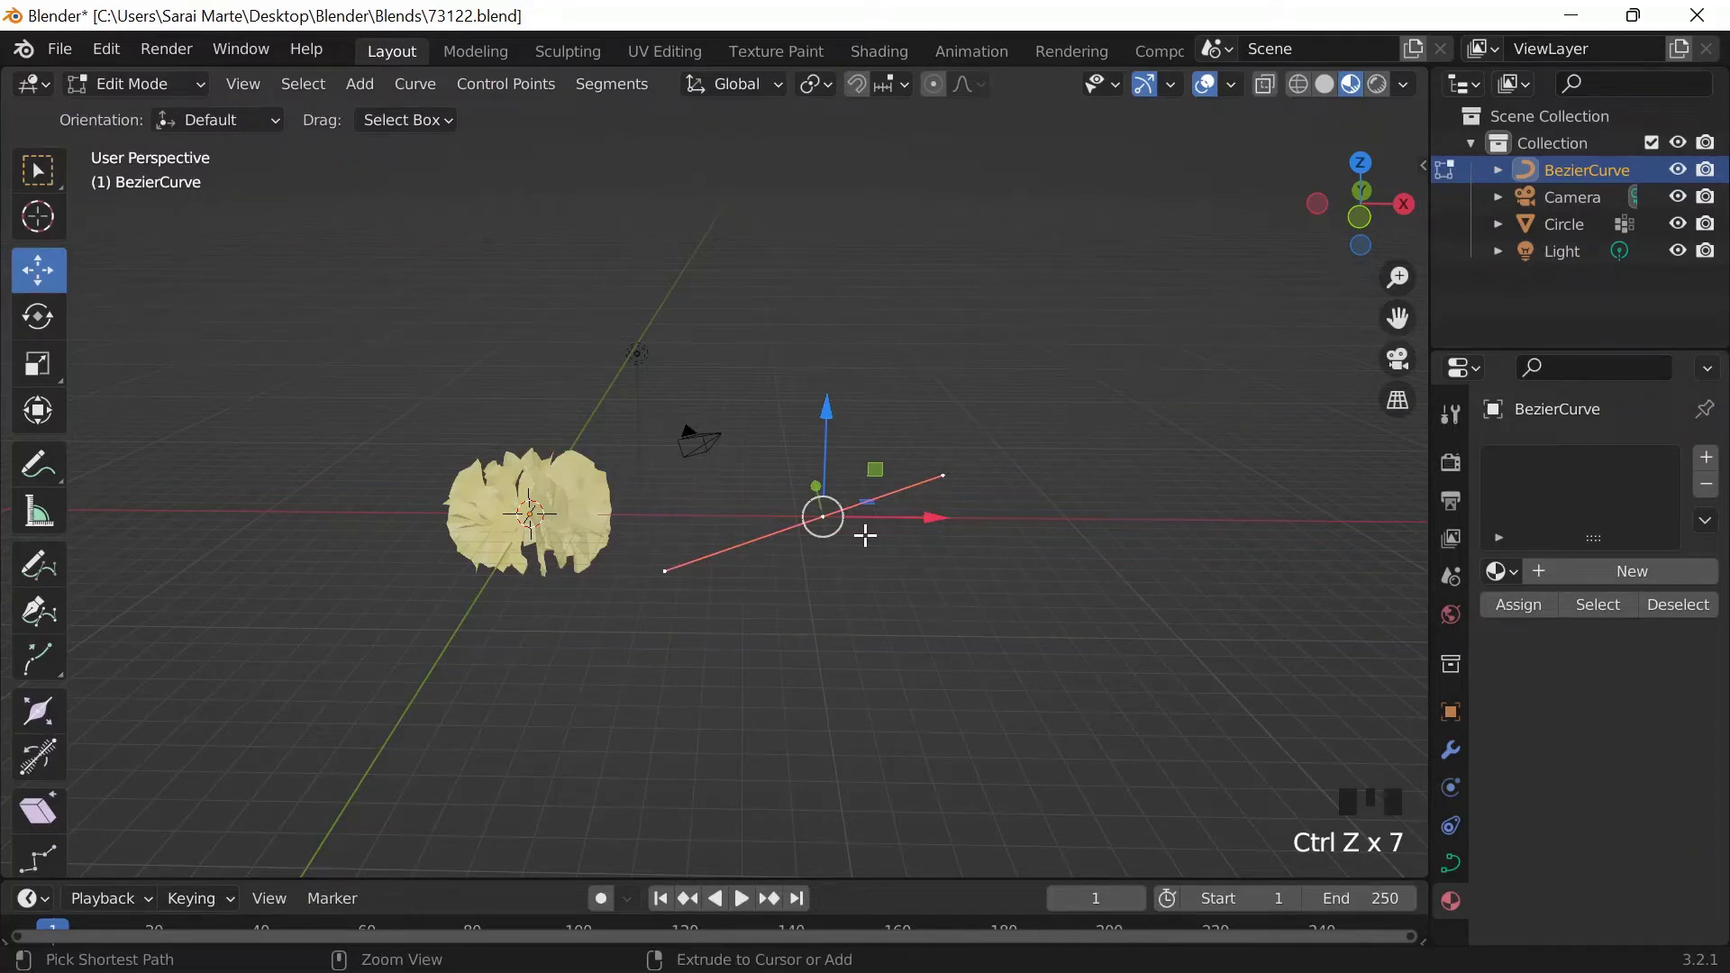
{"action": "key", "text": "w"}
{"action": "left_click", "coordinate": [915, 537]}
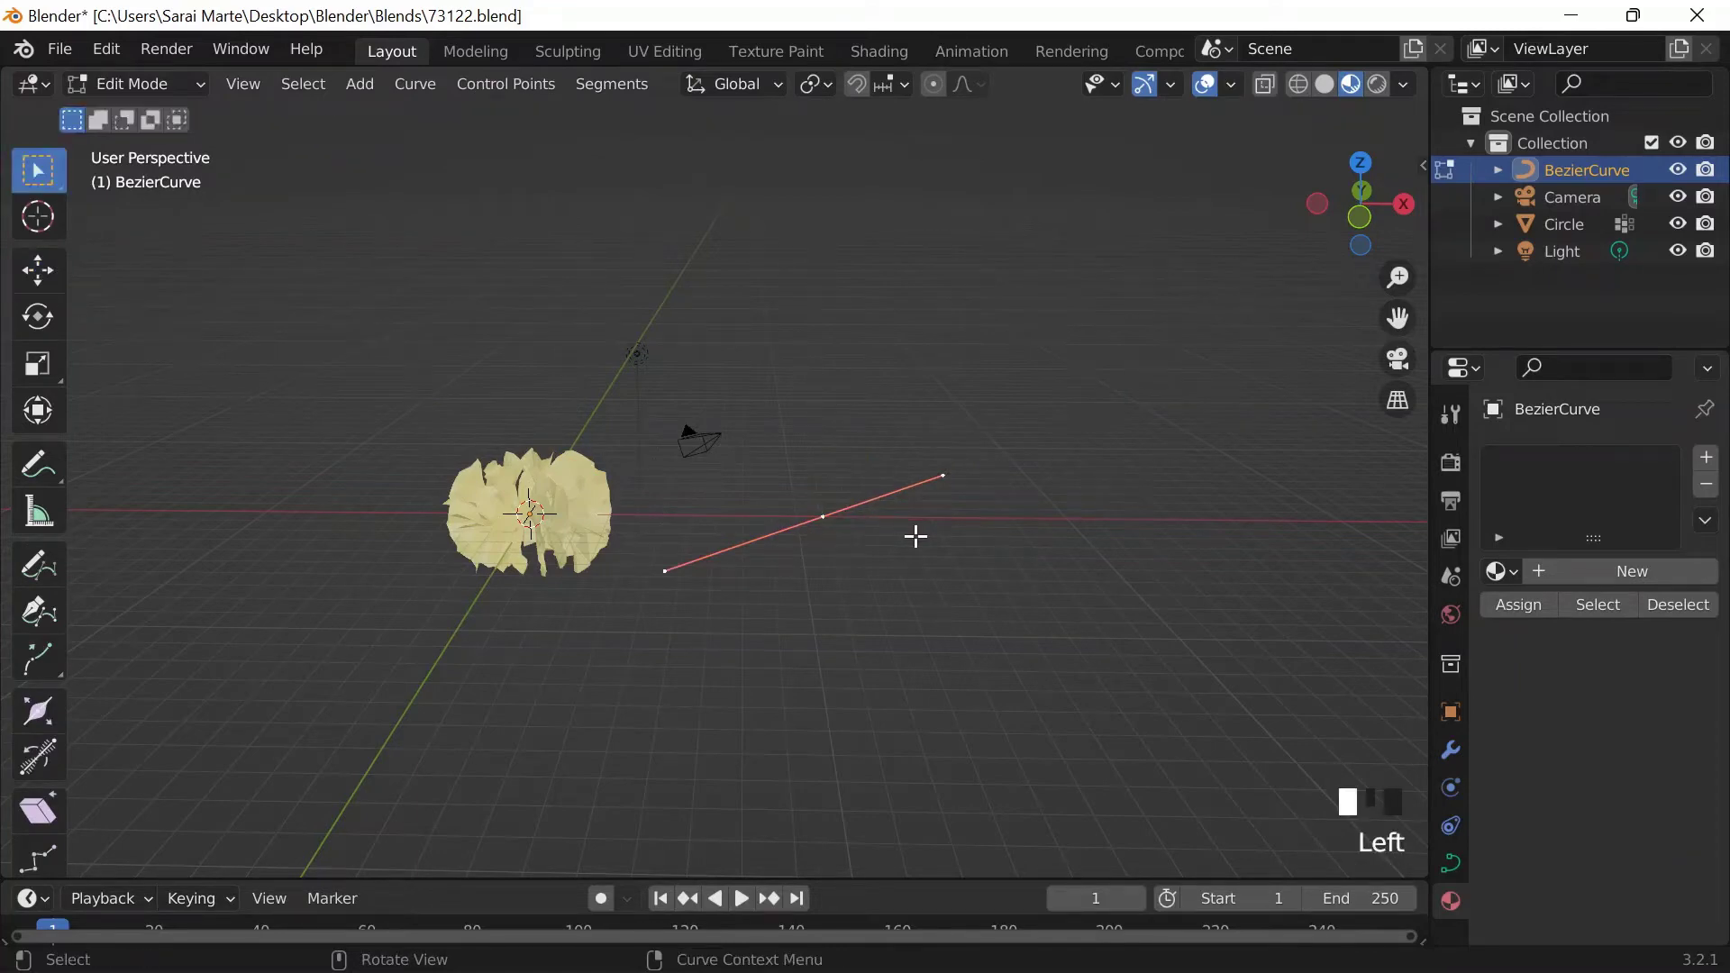
{"action": "left_click", "coordinate": [928, 473]}
{"action": "key", "text": "grave"}
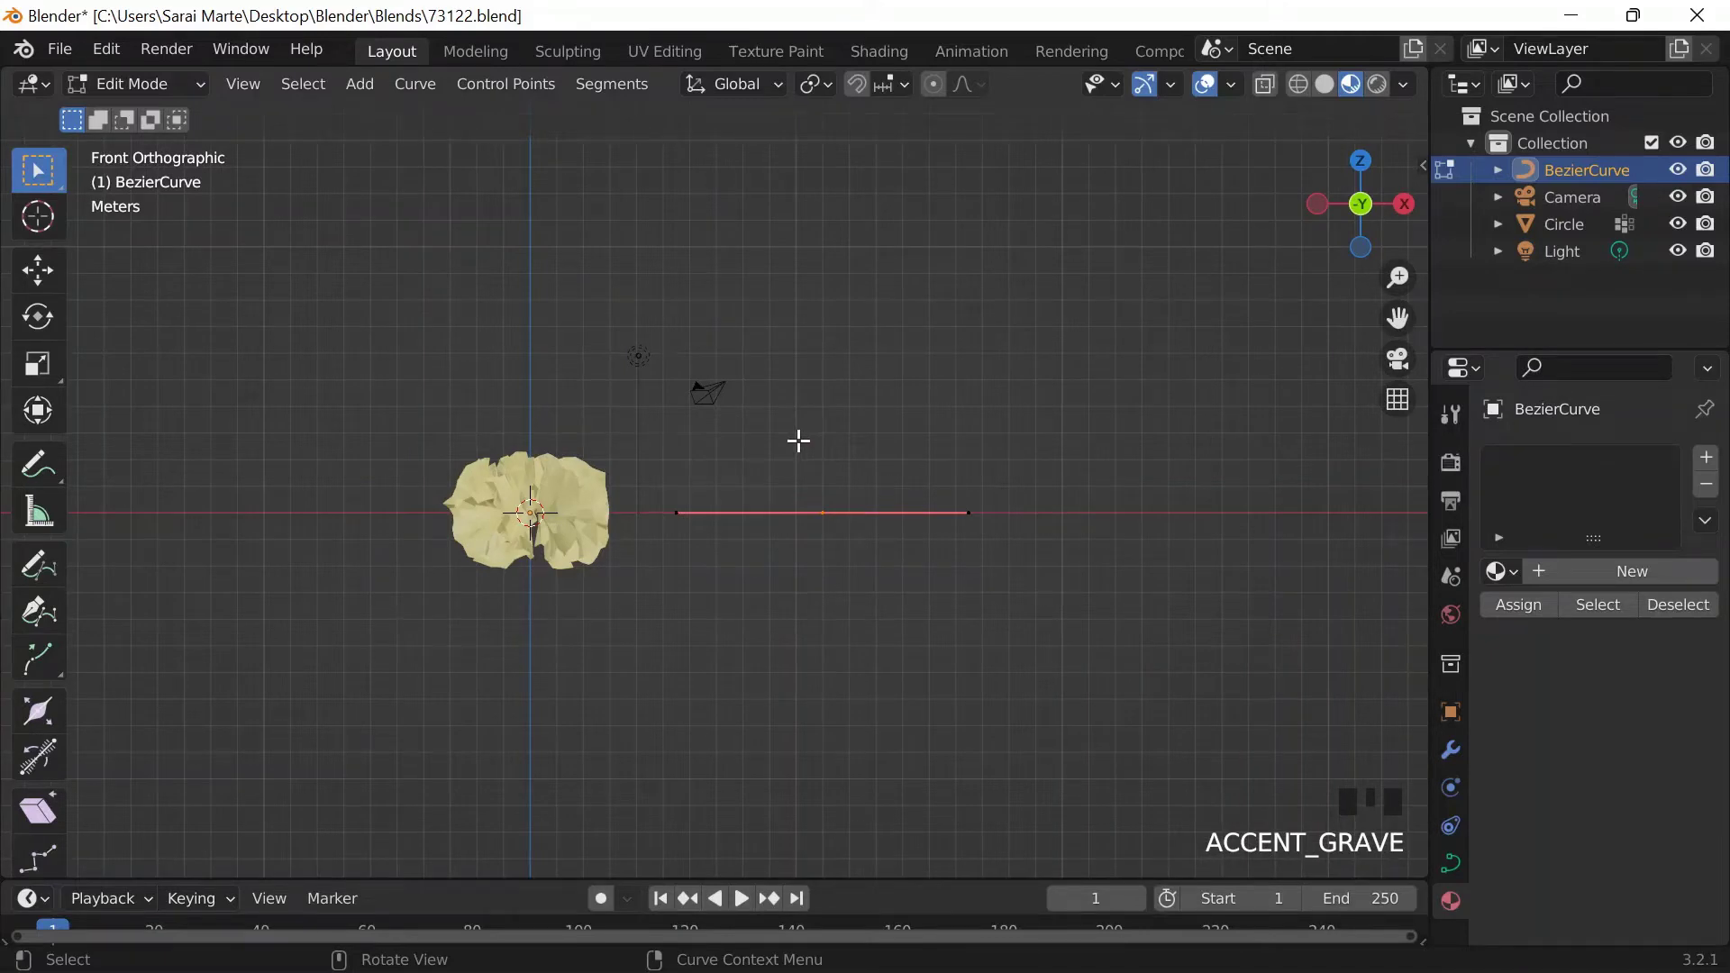
{"action": "middle_click_drag", "start_coordinate": [798, 441], "coordinate": [884, 461]}
Step: Retry extruding a new point from the curve end, then undo all the curve edits
{"action": "key", "text": "ctrl+z"}
{"action": "key", "text": "ctrl+z"}
{"action": "key", "text": "ctrl+z"}
{"action": "key", "text": "ctrl+z"}
{"action": "key", "text": "ctrl+z"}
{"action": "key", "text": "ctrl+z"}
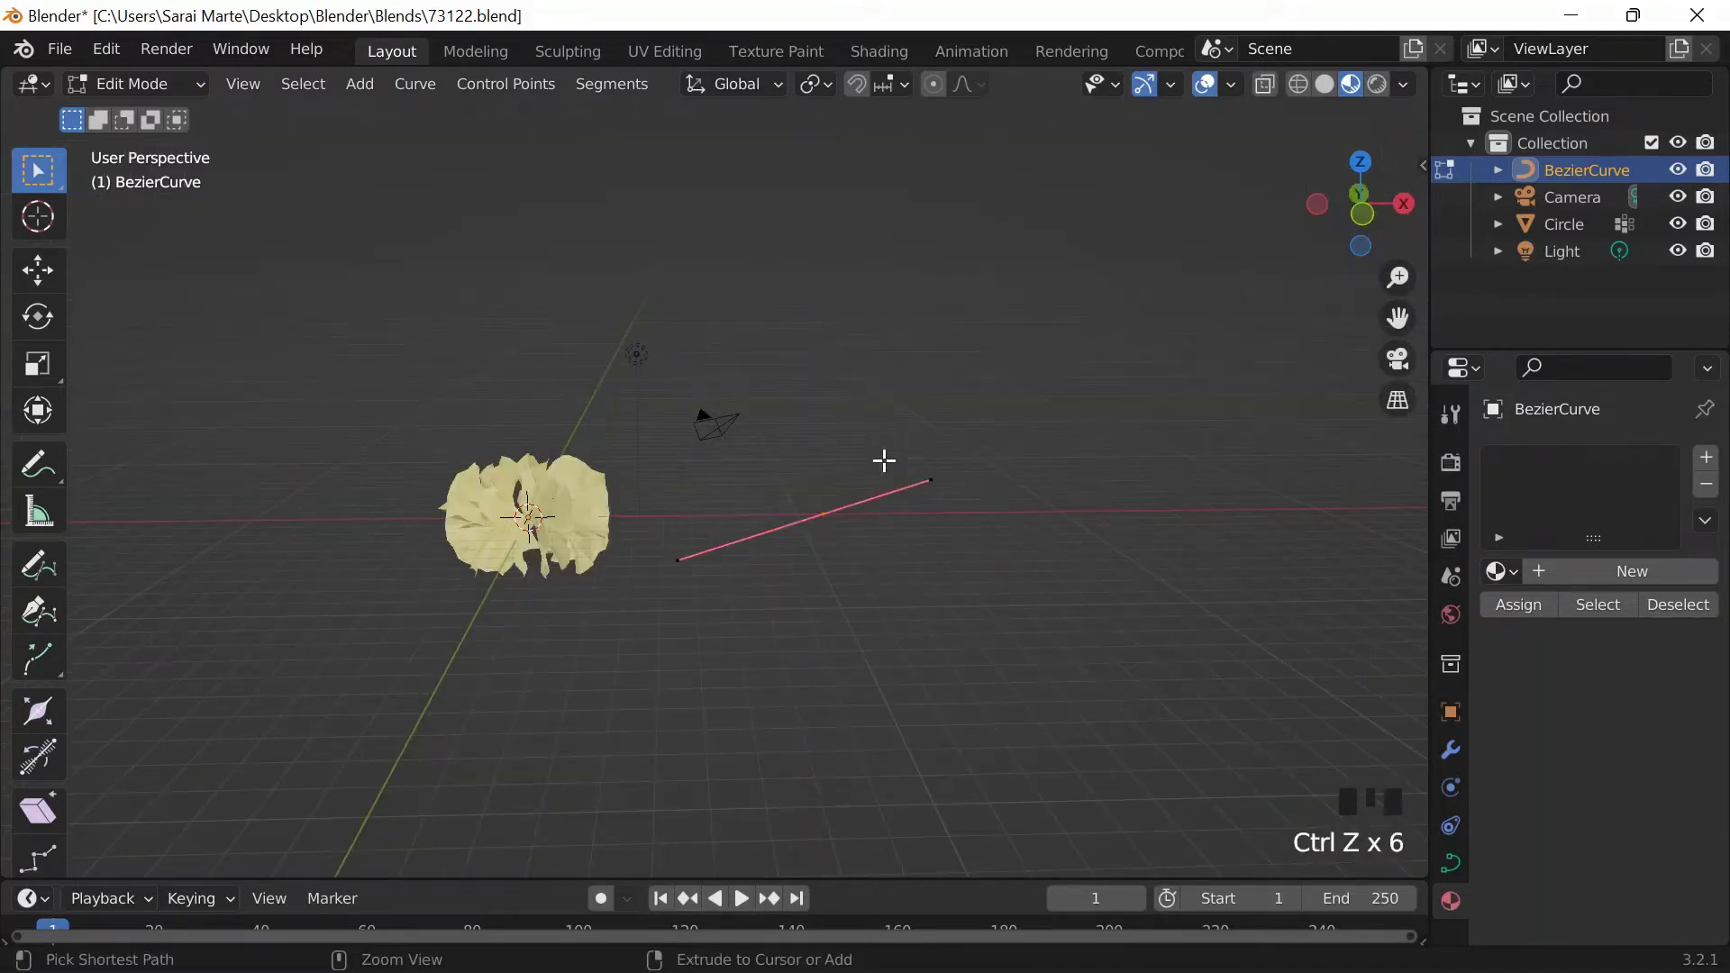
{"action": "left_click", "coordinate": [907, 587]}
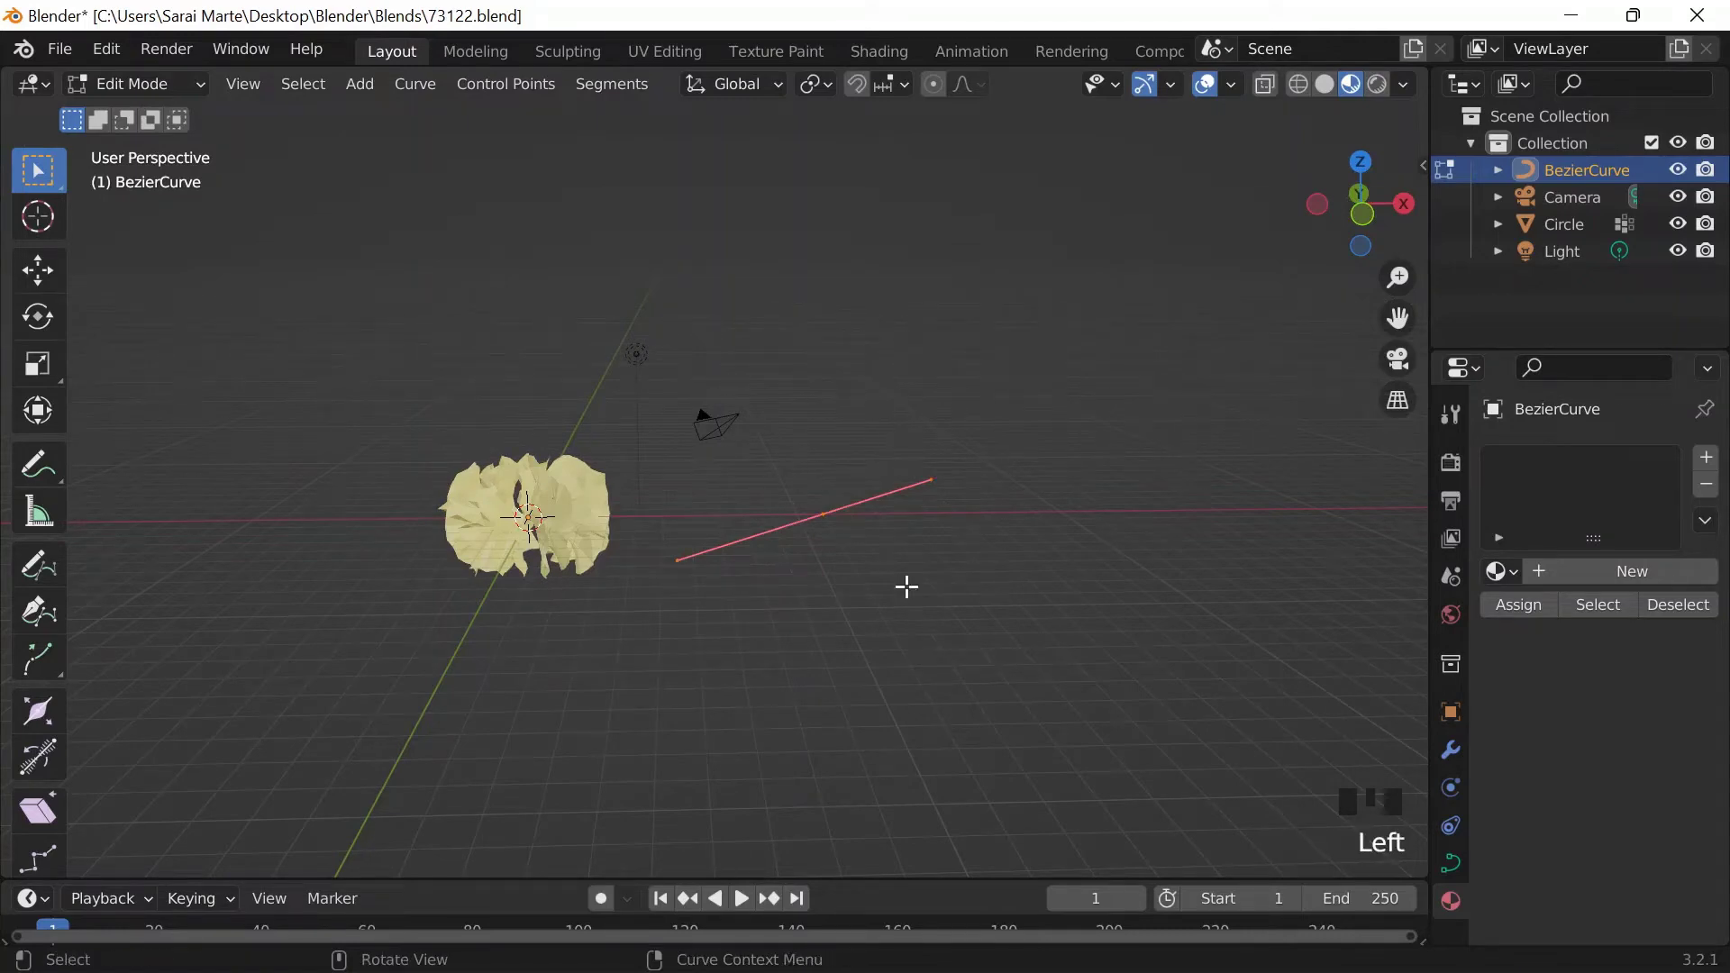
{"action": "key", "text": "e"}
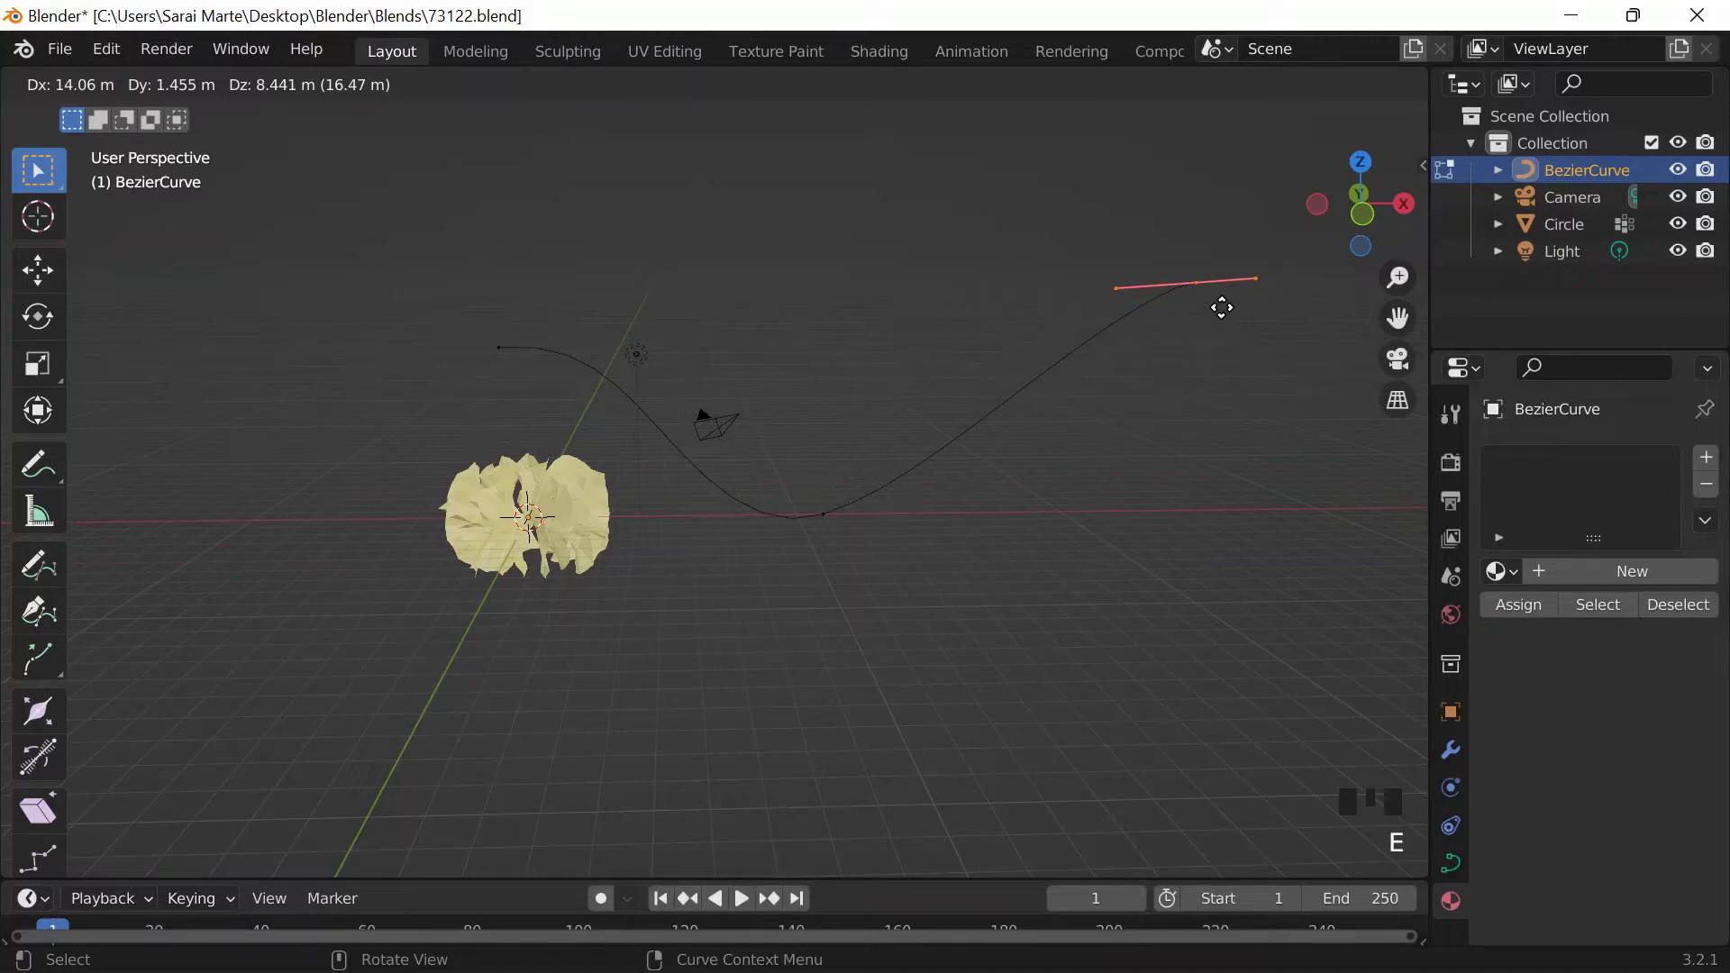
{"action": "left_click", "coordinate": [1260, 232]}
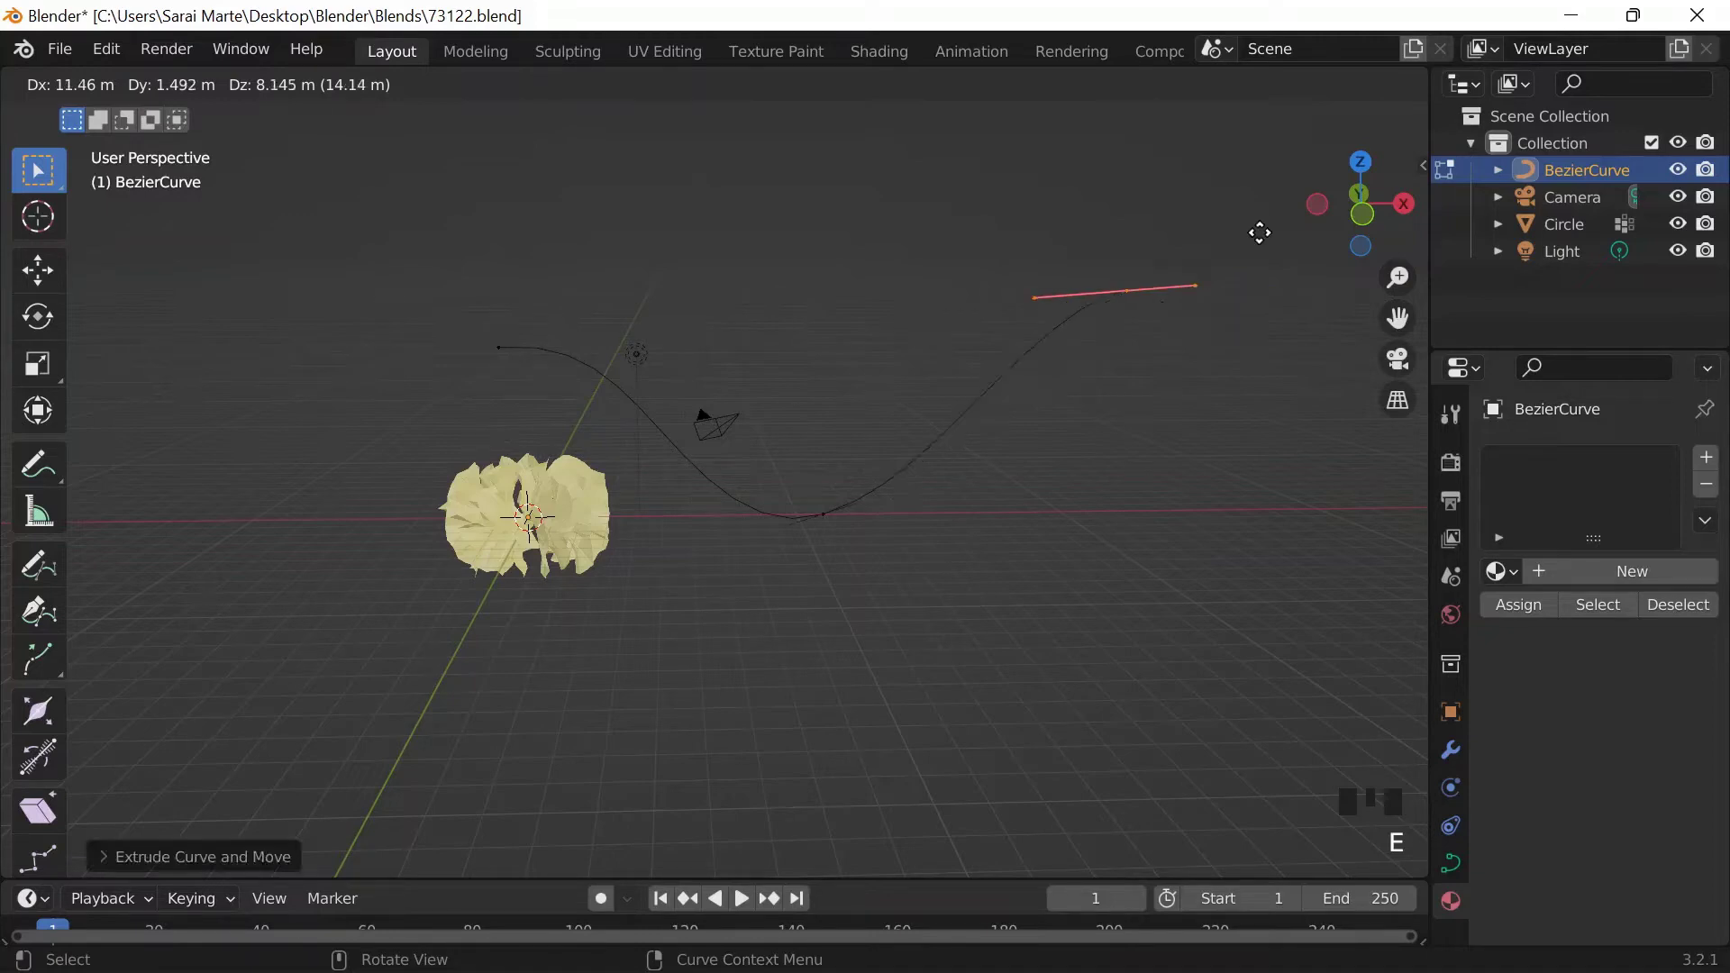
{"action": "left_click", "coordinate": [1254, 241]}
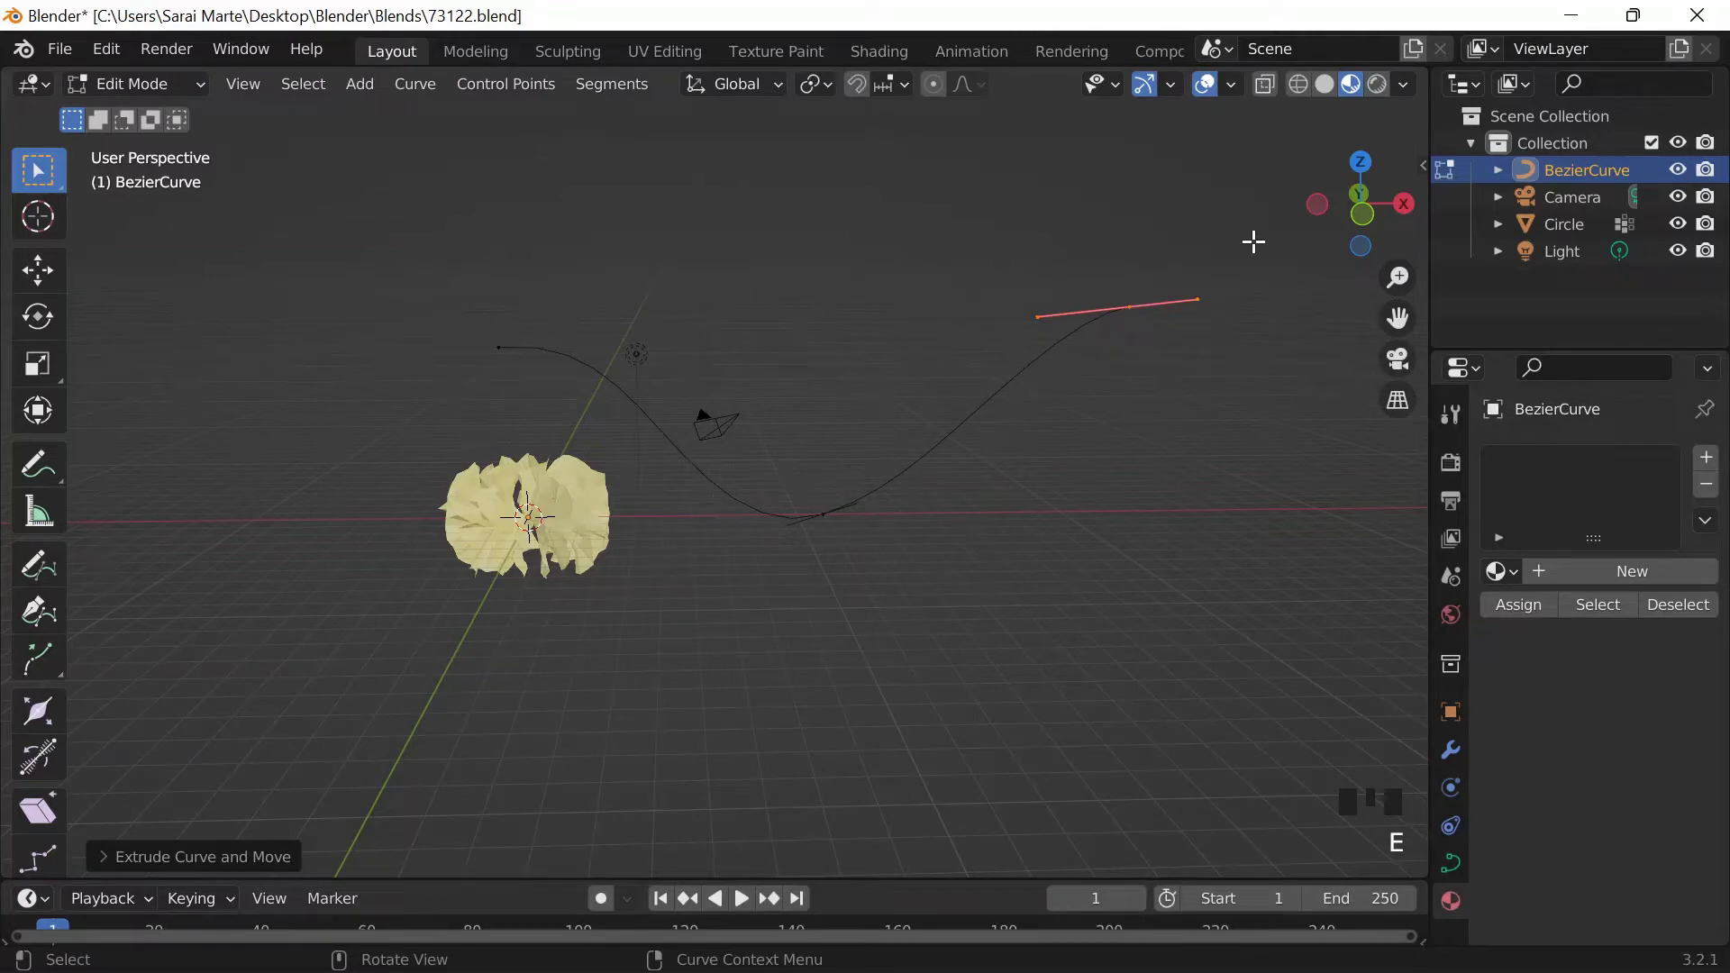
{"action": "key", "text": "ctrl+z"}
{"action": "key", "text": "ctrl+z"}
{"action": "key", "text": "ctrl+z"}
{"action": "key", "text": "ctrl+z"}
{"action": "key", "text": "ctrl+z"}
{"action": "key", "text": "ctrl+z"}
{"action": "key", "text": "ctrl+z"}
{"action": "key", "text": "ctrl+z"}
{"action": "key", "text": "ctrl+z"}
{"action": "key", "text": "ctrl+z"}
{"action": "key", "text": "ctrl+z"}
{"action": "key", "text": "ctrl+z"}
{"action": "key", "text": "ctrl+z"}
{"action": "key", "text": "ctrl+z"}
{"action": "key", "text": "ctrl+z"}
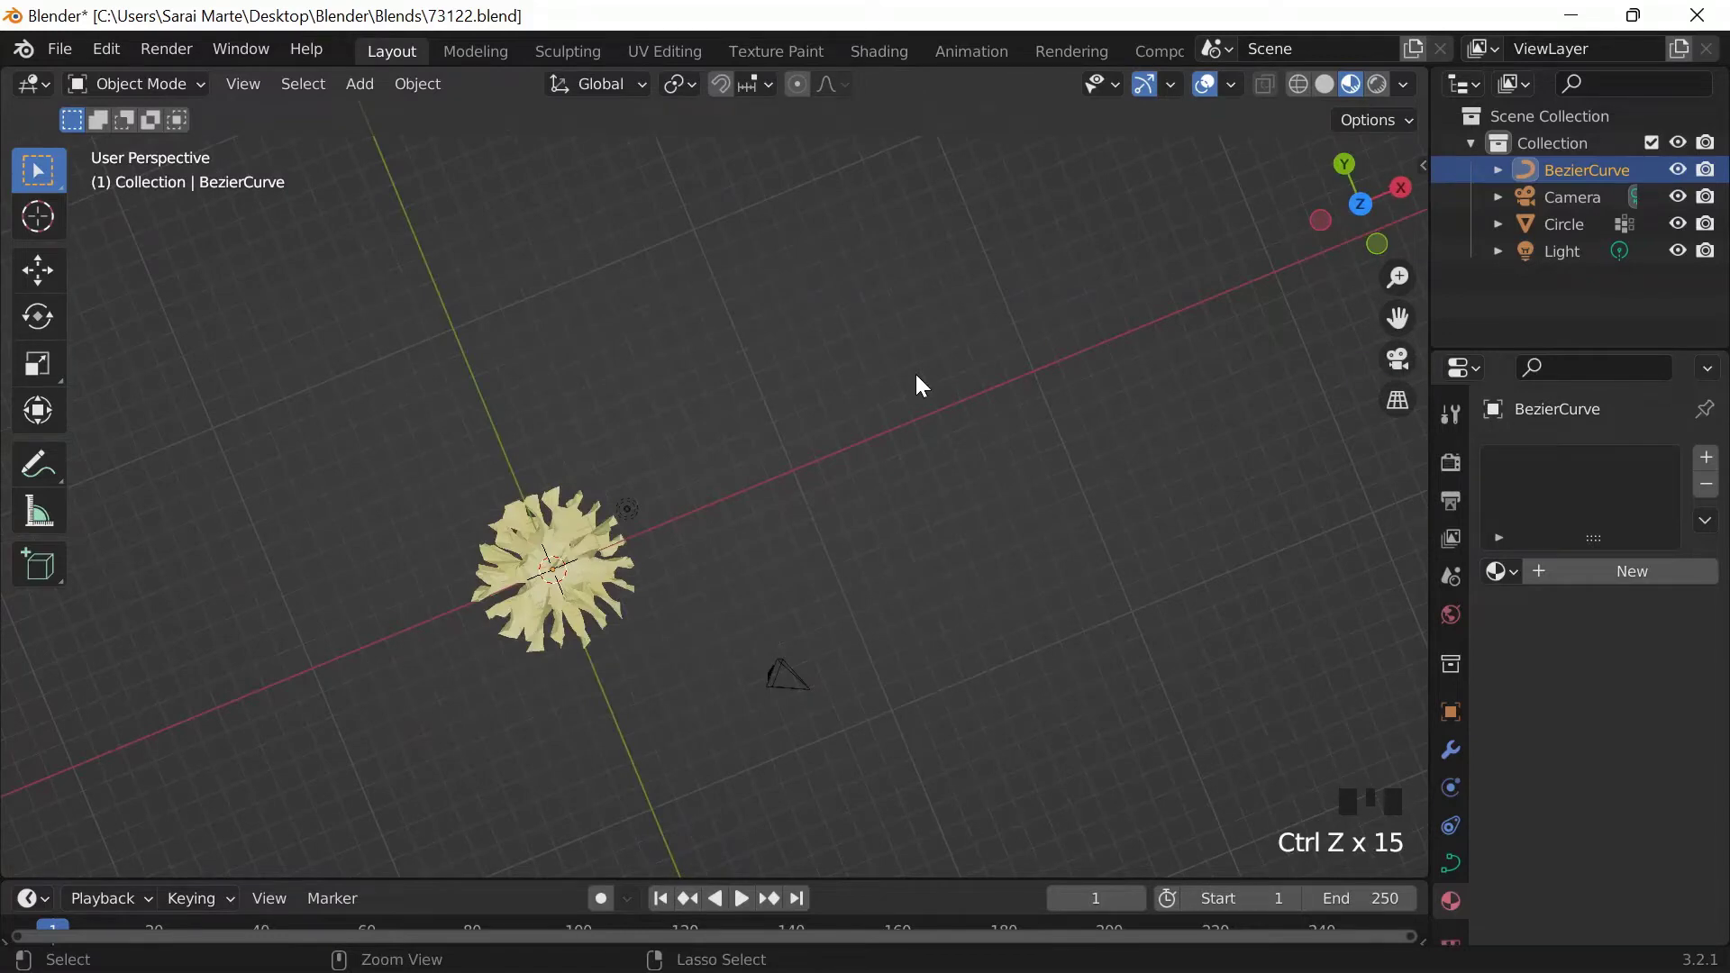
Step: Re-add the Bezier curve from the Shift+A add menu and orbit around the scene
{"action": "key", "text": "shift+a"}
{"action": "mouse_move", "coordinate": [910, 457]}
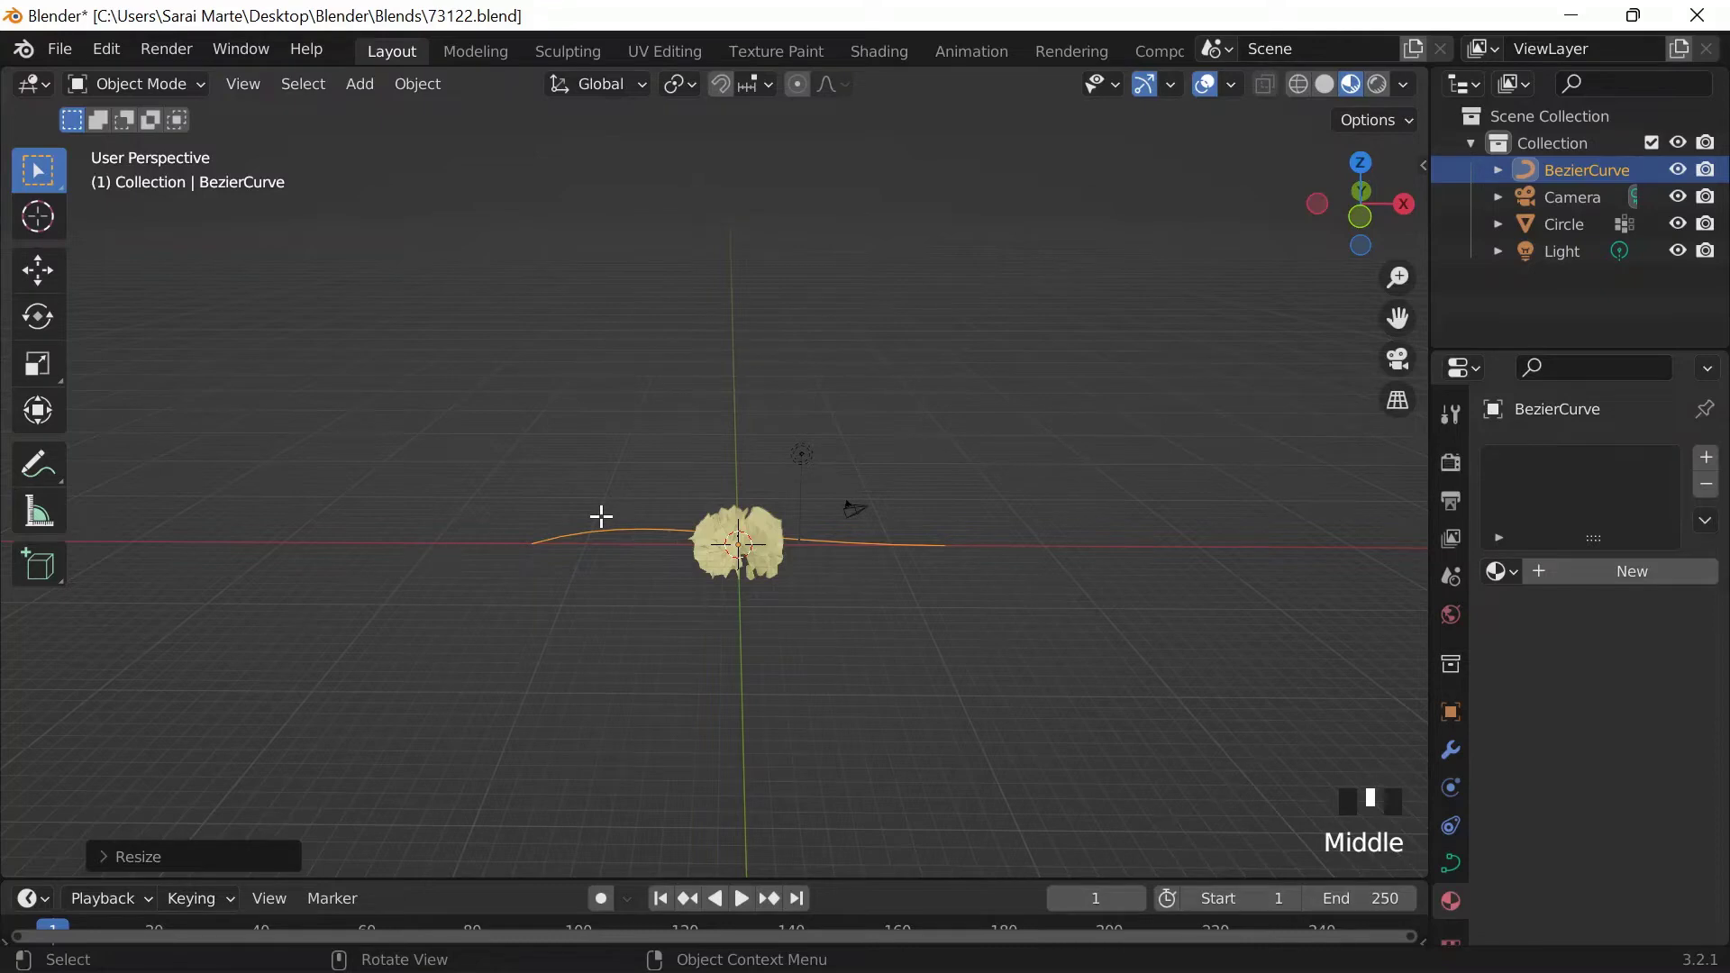
{"action": "middle_click_drag", "start_coordinate": [601, 517], "coordinate": [741, 517]}
{"action": "scroll", "coordinate": [741, 518], "scroll_direction": "up", "scroll_amount": 2}
{"action": "scroll", "coordinate": [741, 516], "scroll_direction": "down", "scroll_amount": 1}
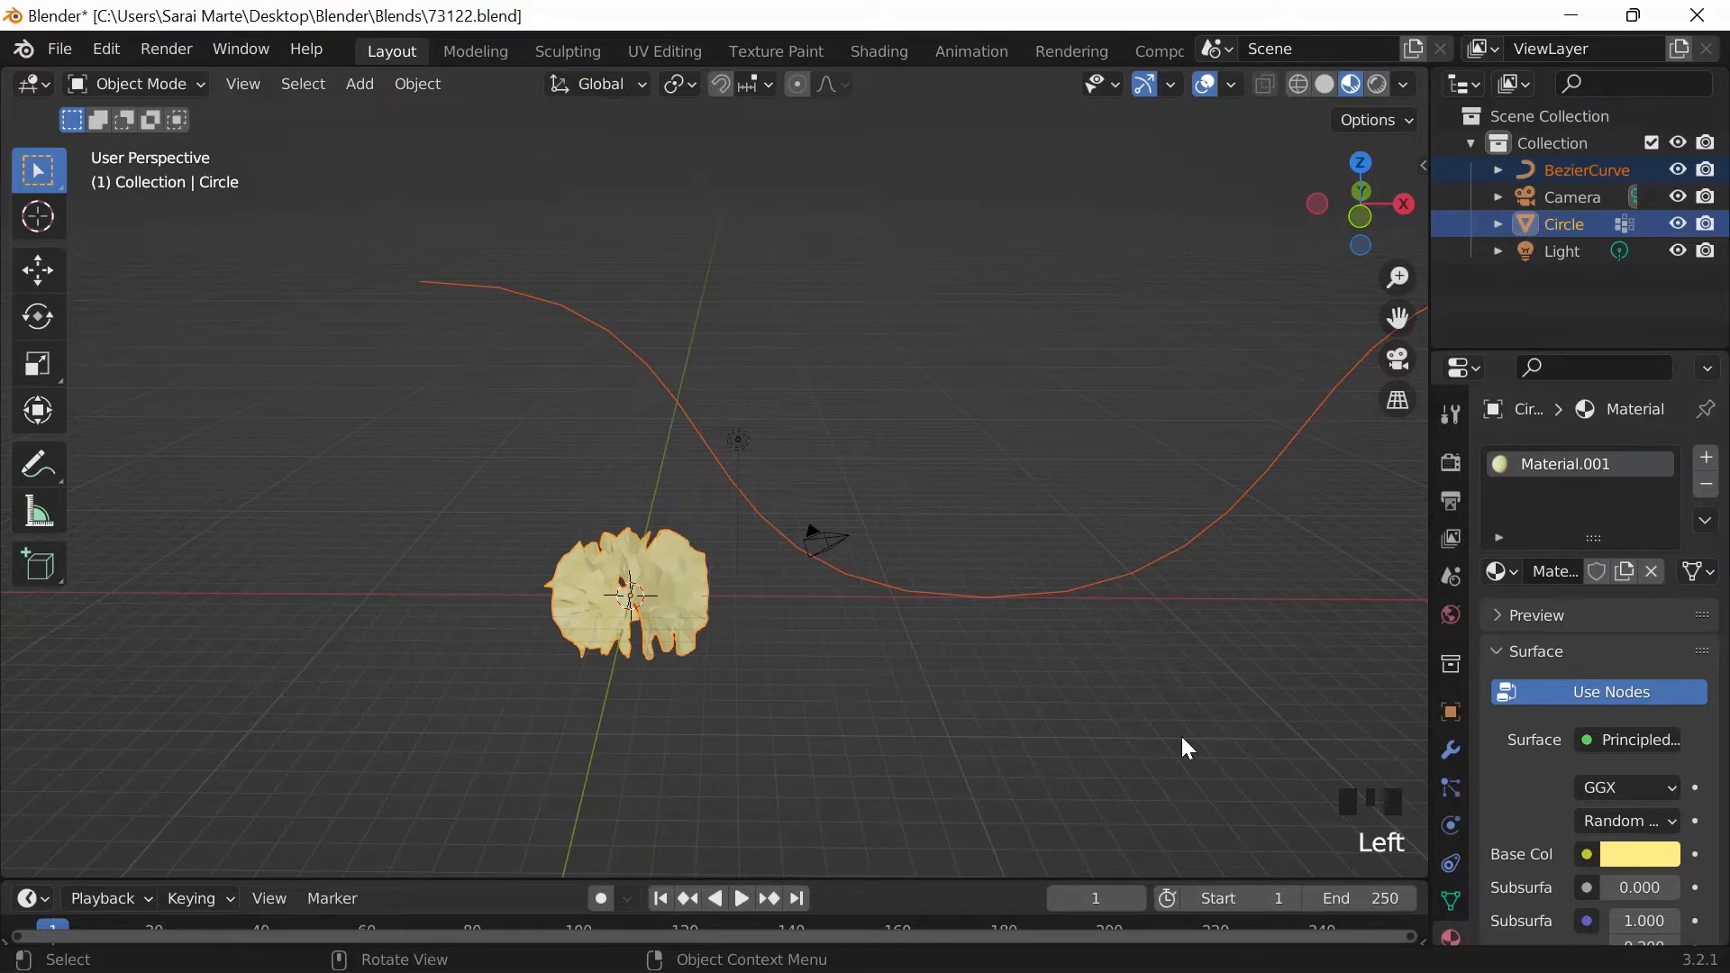
Step: Apply the curve's scale and move the disk's geometry to its origin
{"action": "key", "text": "ctrl+a"}
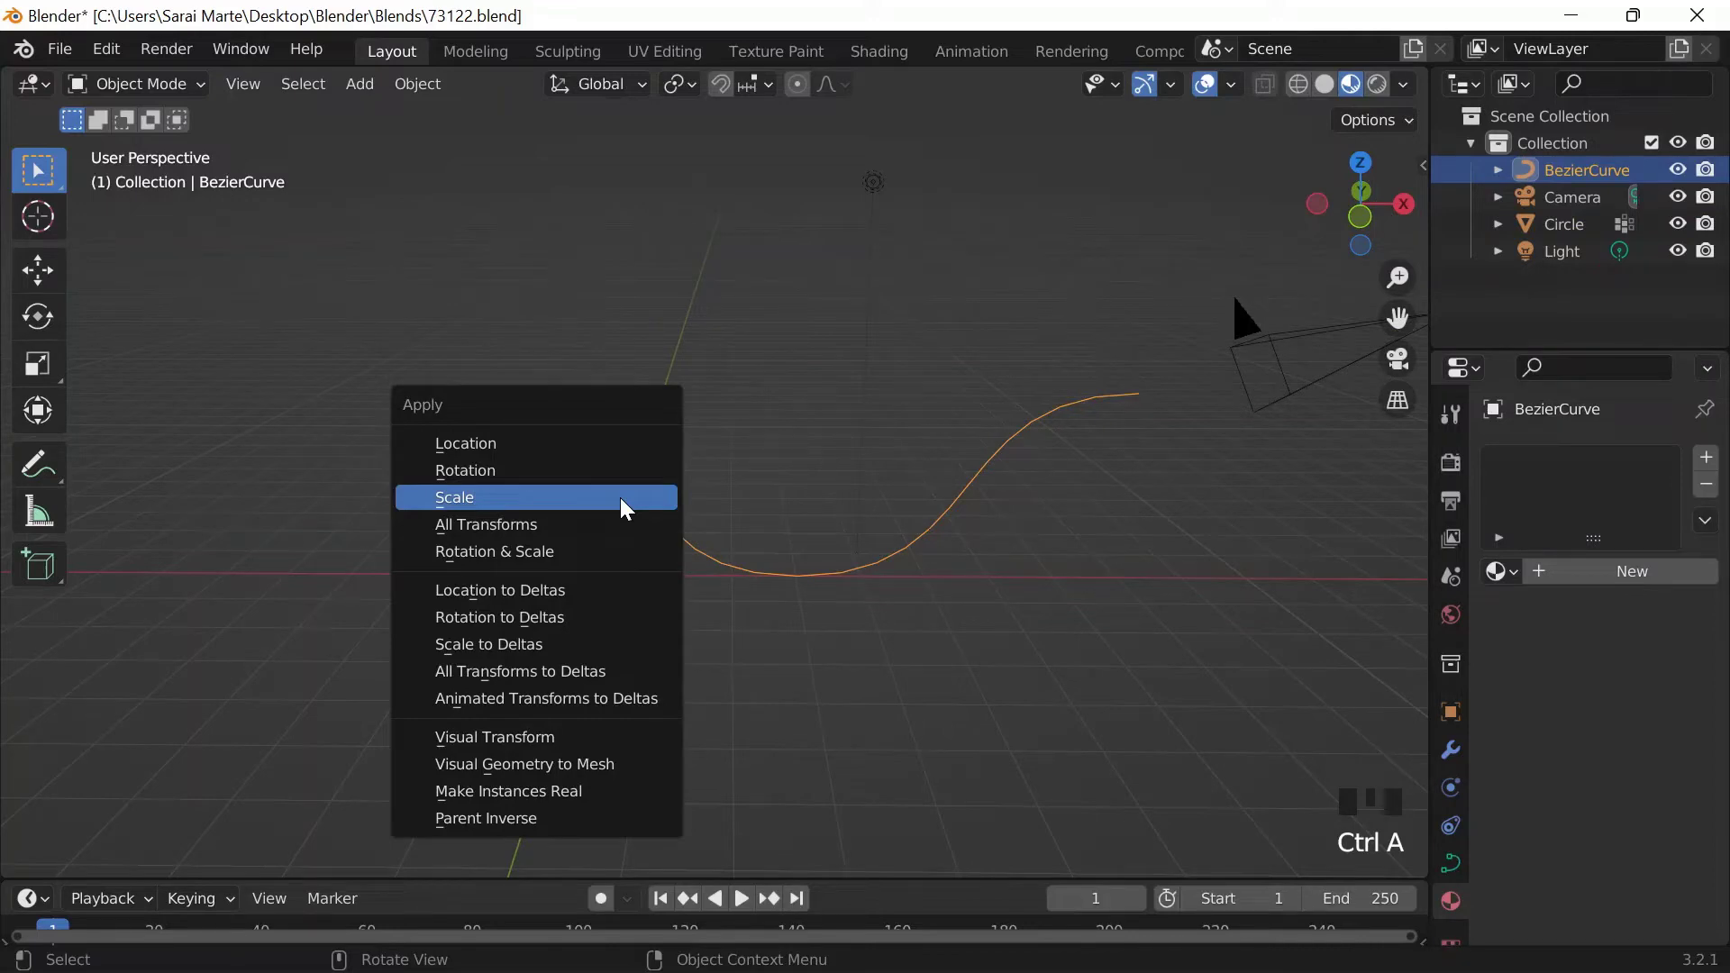
{"action": "left_click", "coordinate": [620, 498]}
{"action": "left_click", "coordinate": [417, 84]}
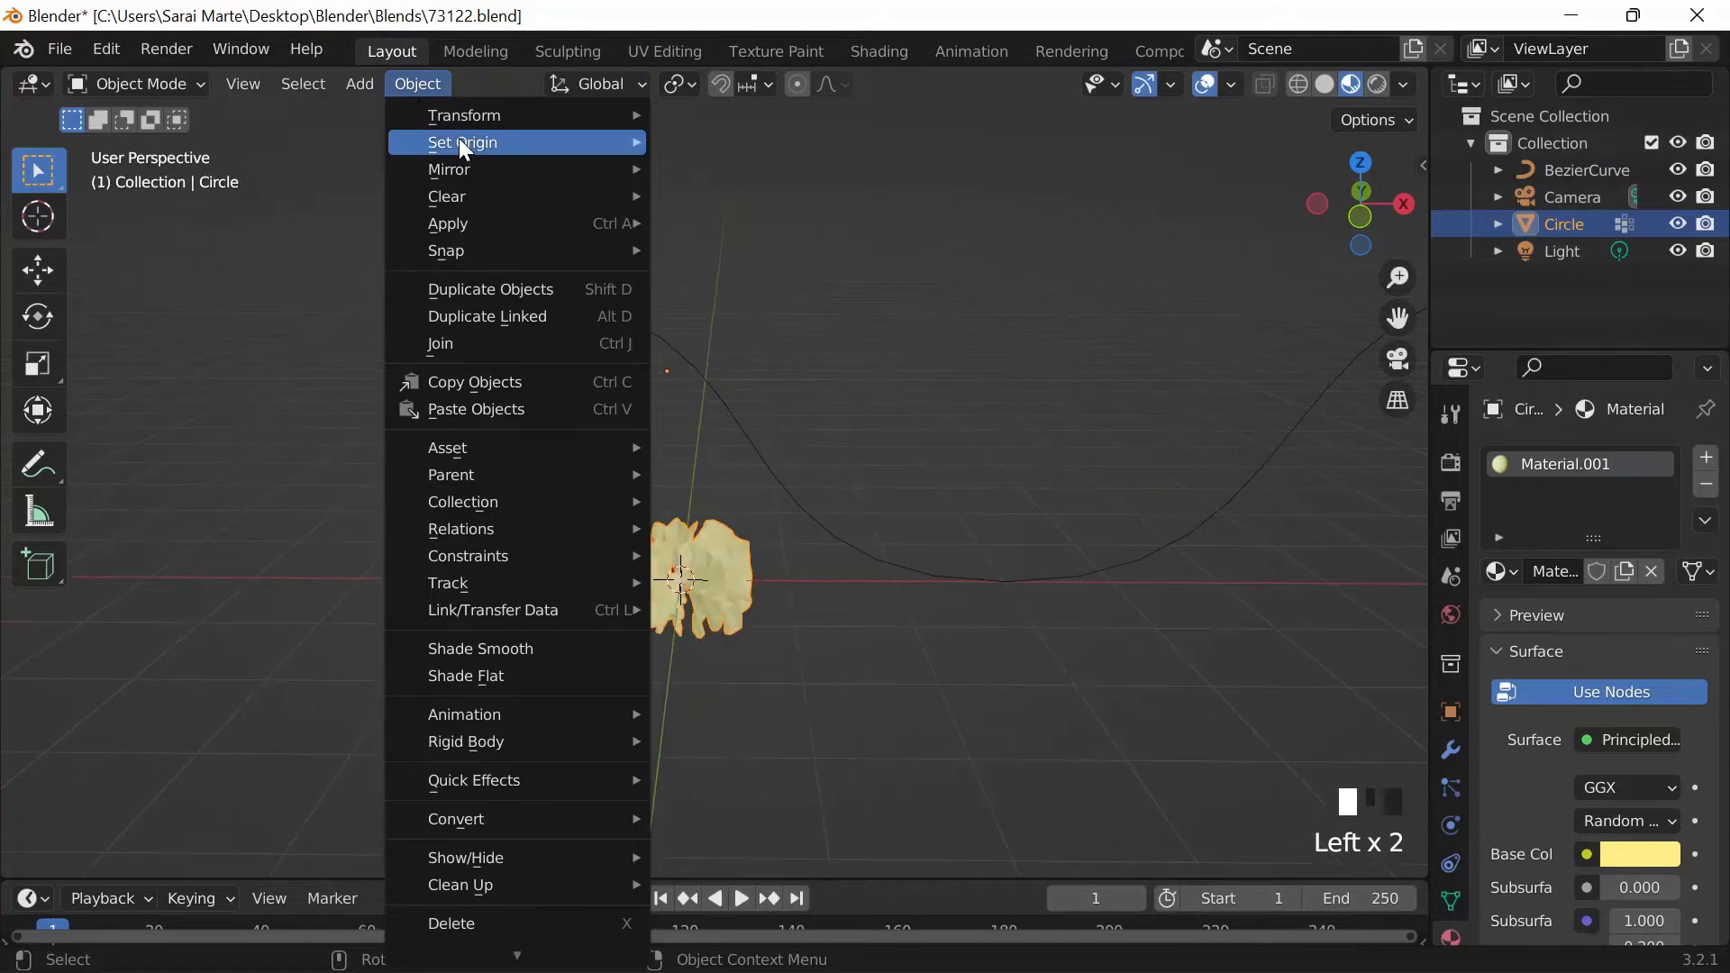
{"action": "mouse_move", "coordinate": [458, 137]}
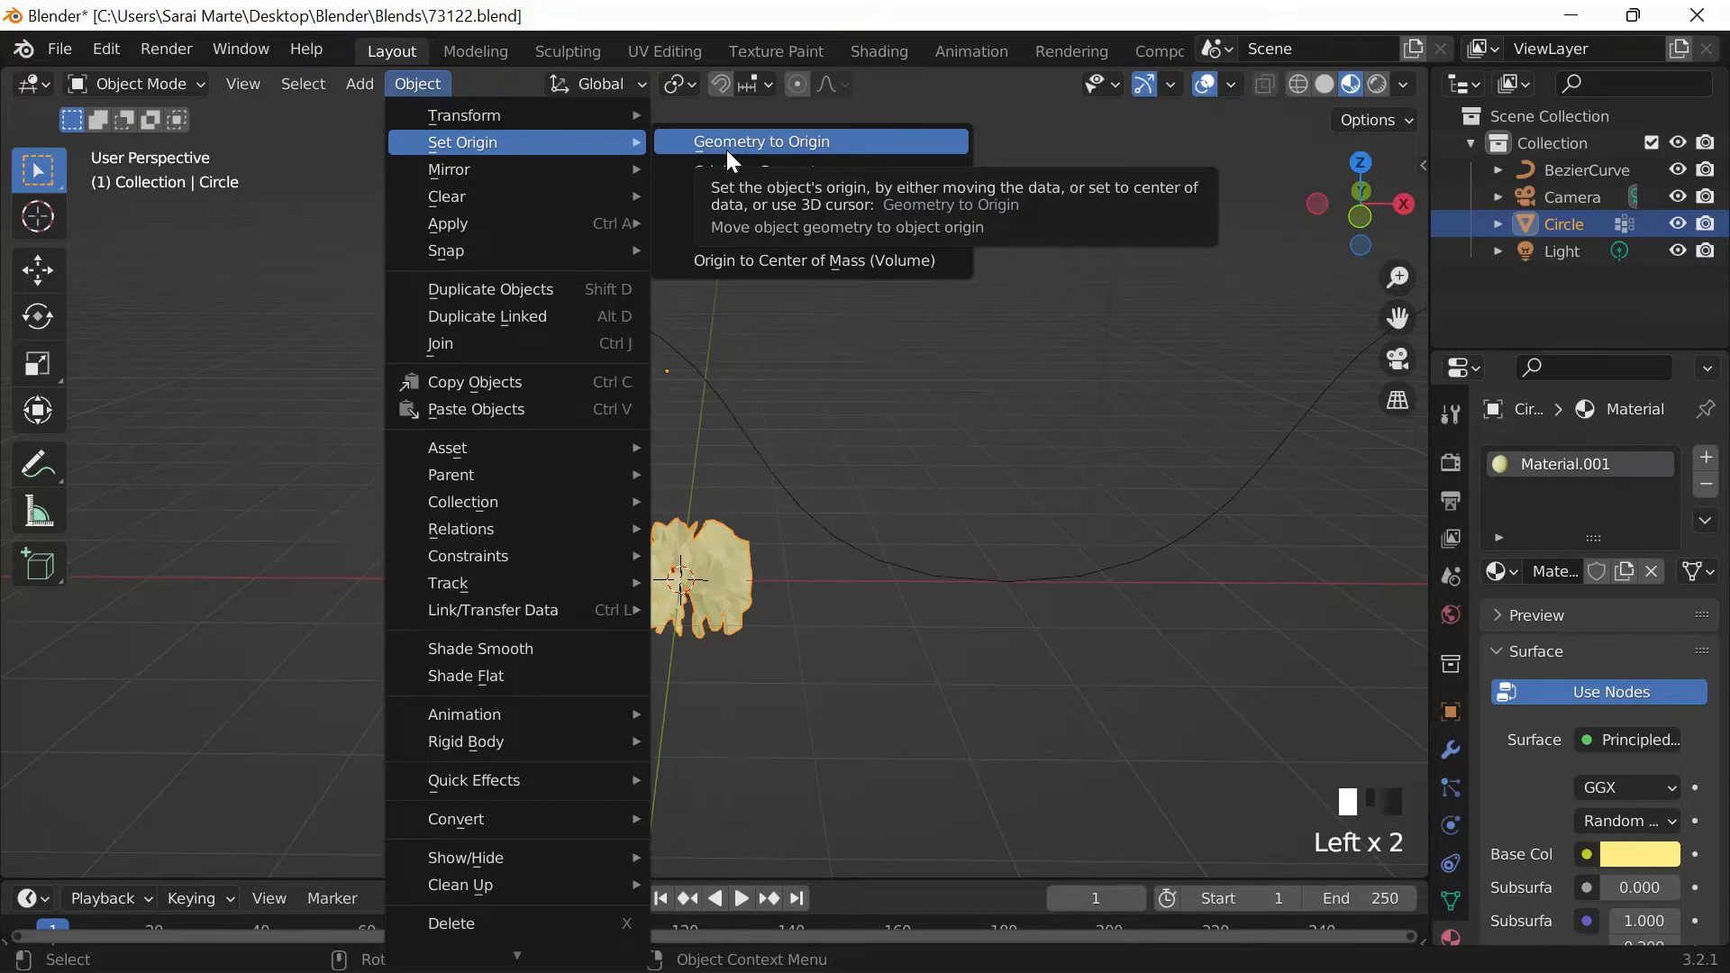
{"action": "left_click", "coordinate": [726, 150]}
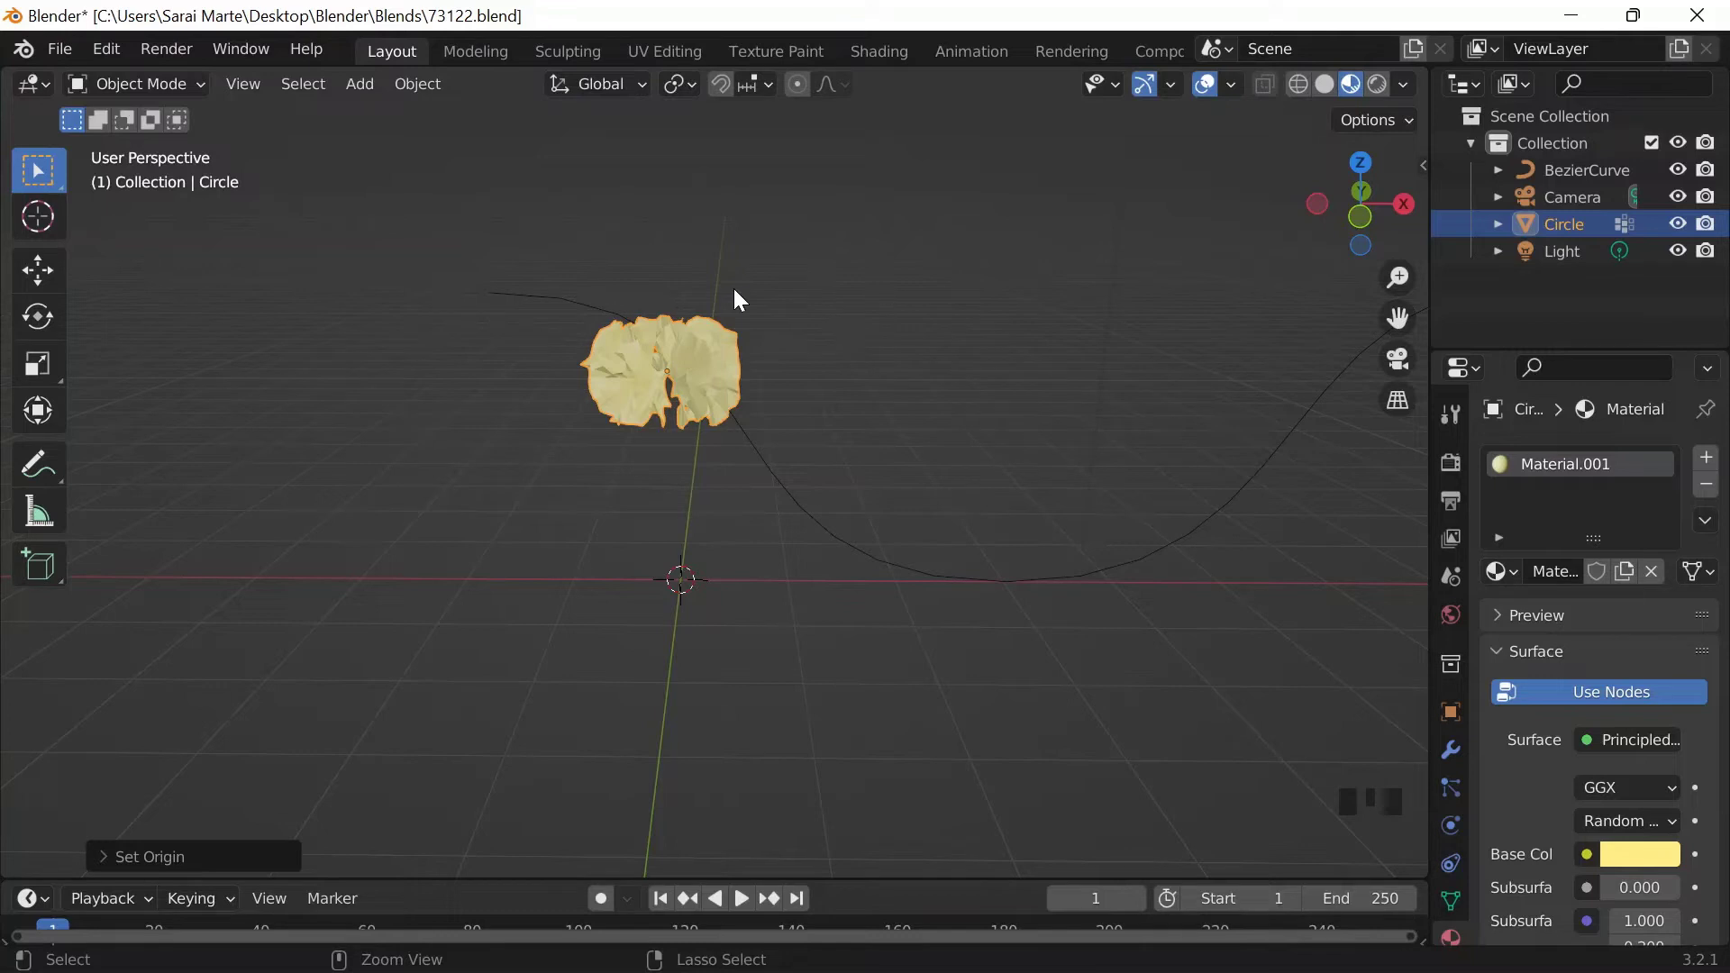
Step: Select BezierCurve in the outliner and bring up its Object > Set Origin choices
{"action": "double_click", "coordinate": [933, 618]}
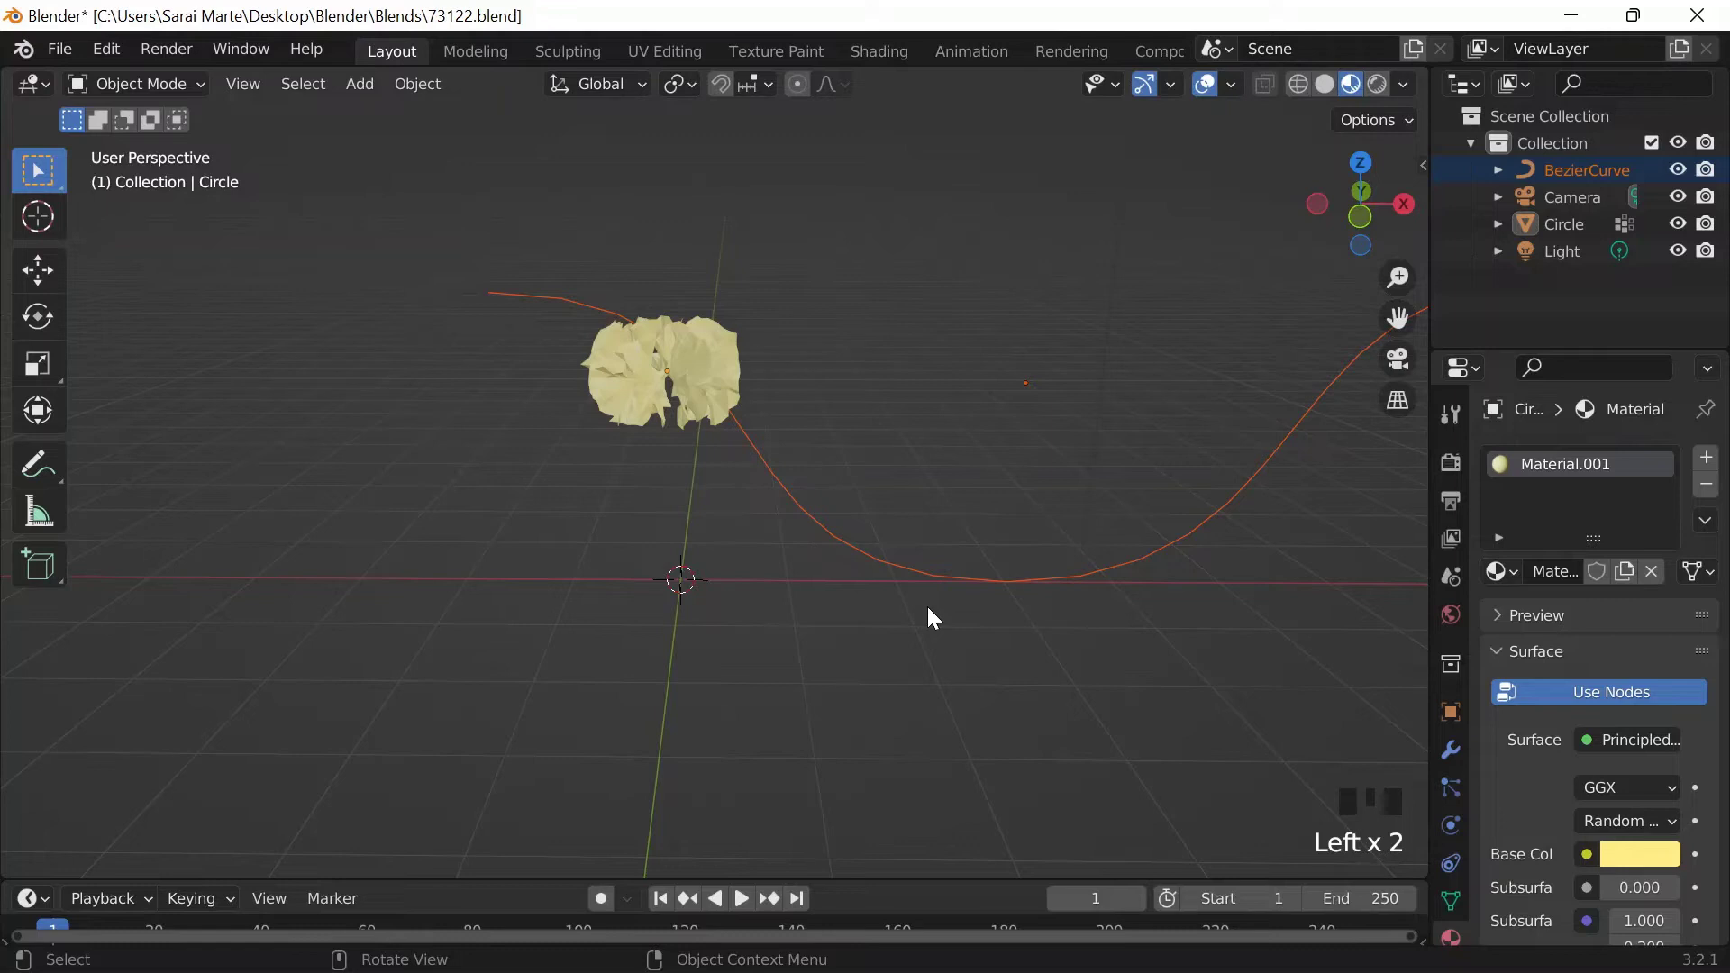
{"action": "left_click", "coordinate": [418, 84]}
{"action": "mouse_move", "coordinate": [531, 143]}
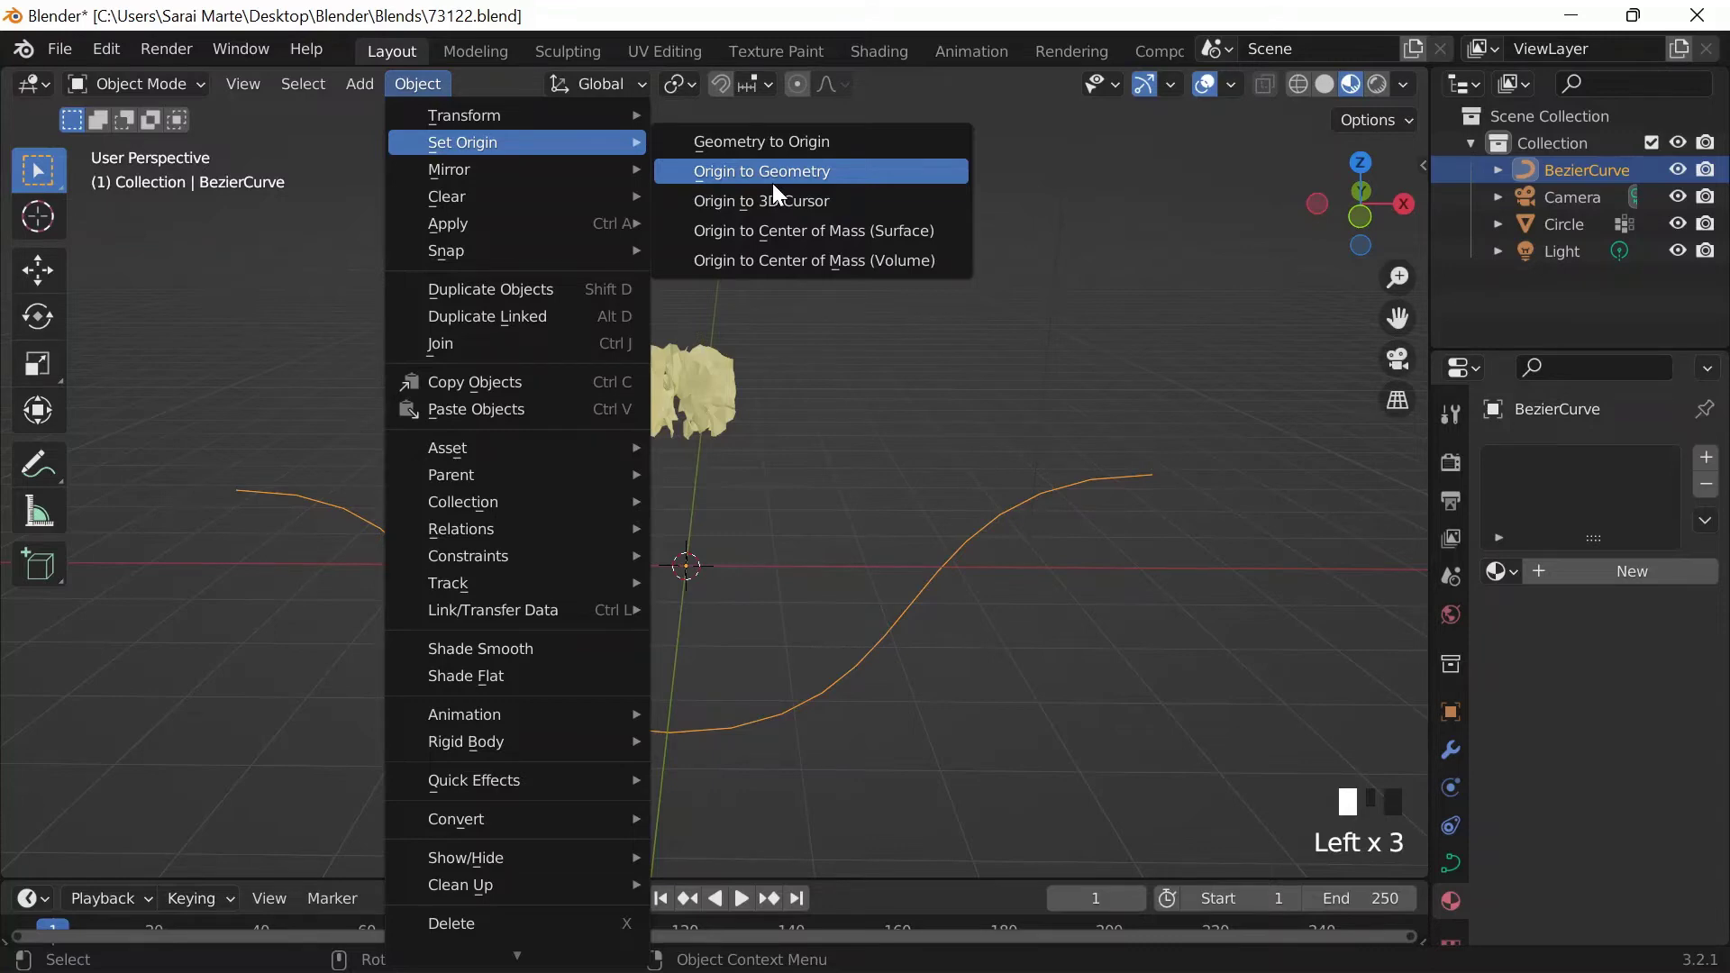
Step: Set the curve's origin to geometry, snap it to the 3D cursor, and select Circle
{"action": "left_click", "coordinate": [771, 182]}
{"action": "left_click", "coordinate": [420, 89]}
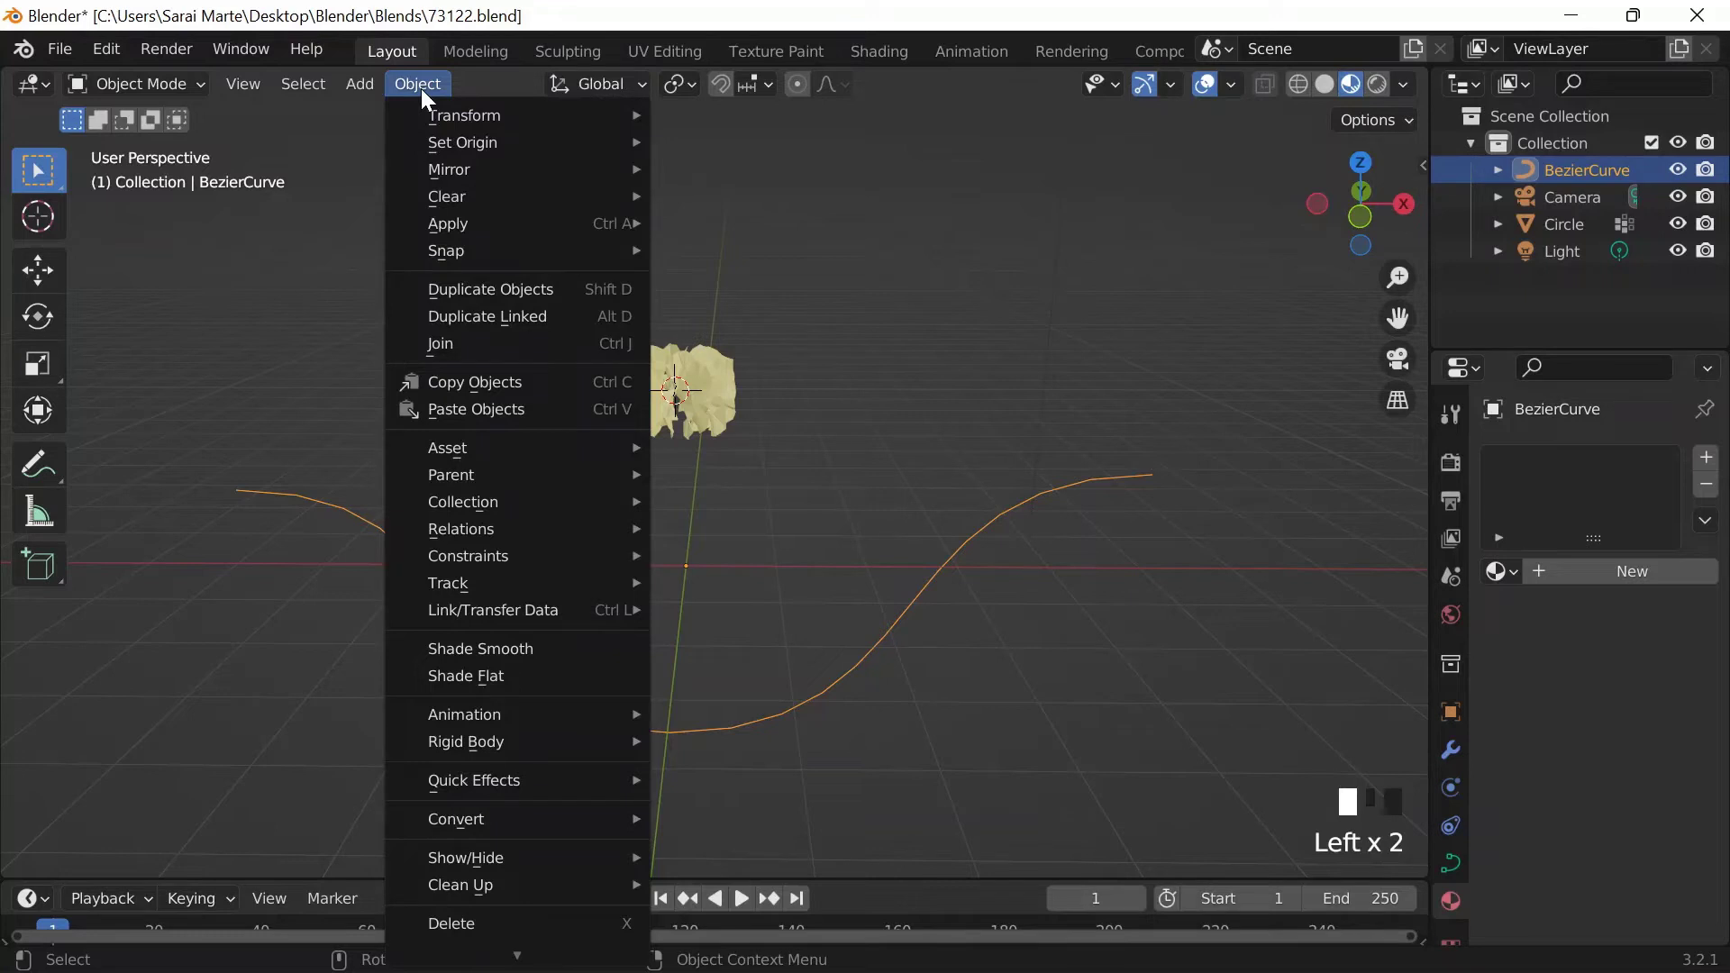
{"action": "key", "text": "shift+s"}
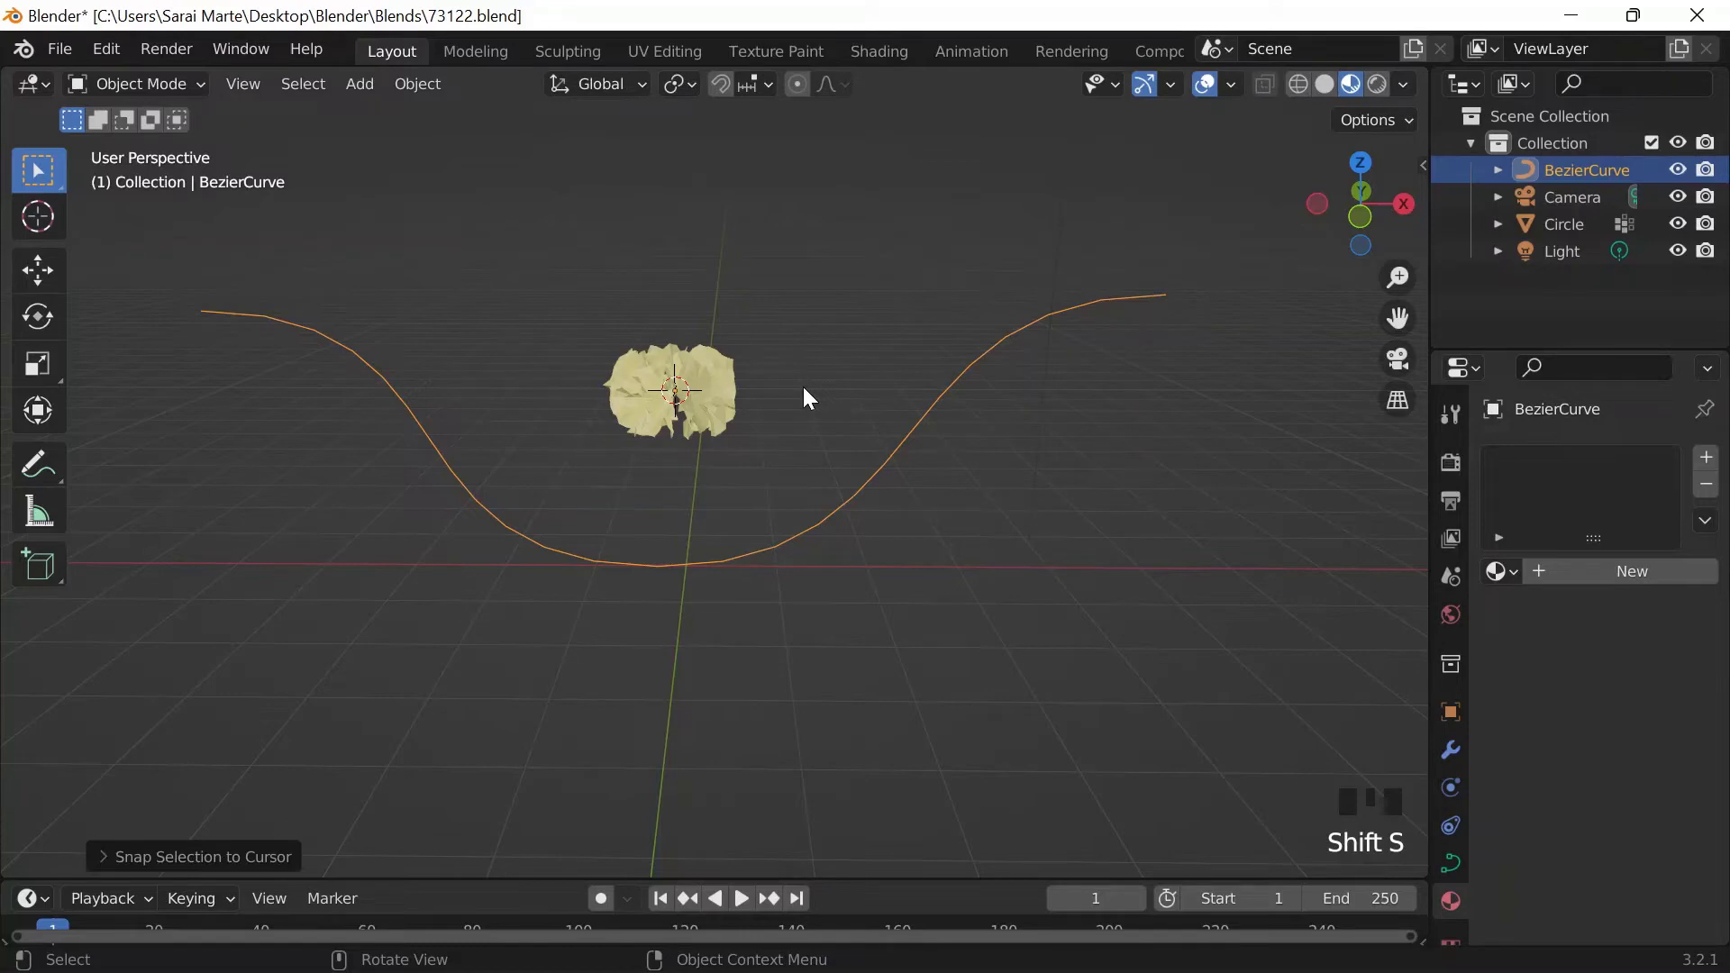
{"action": "left_click", "coordinate": [1564, 223]}
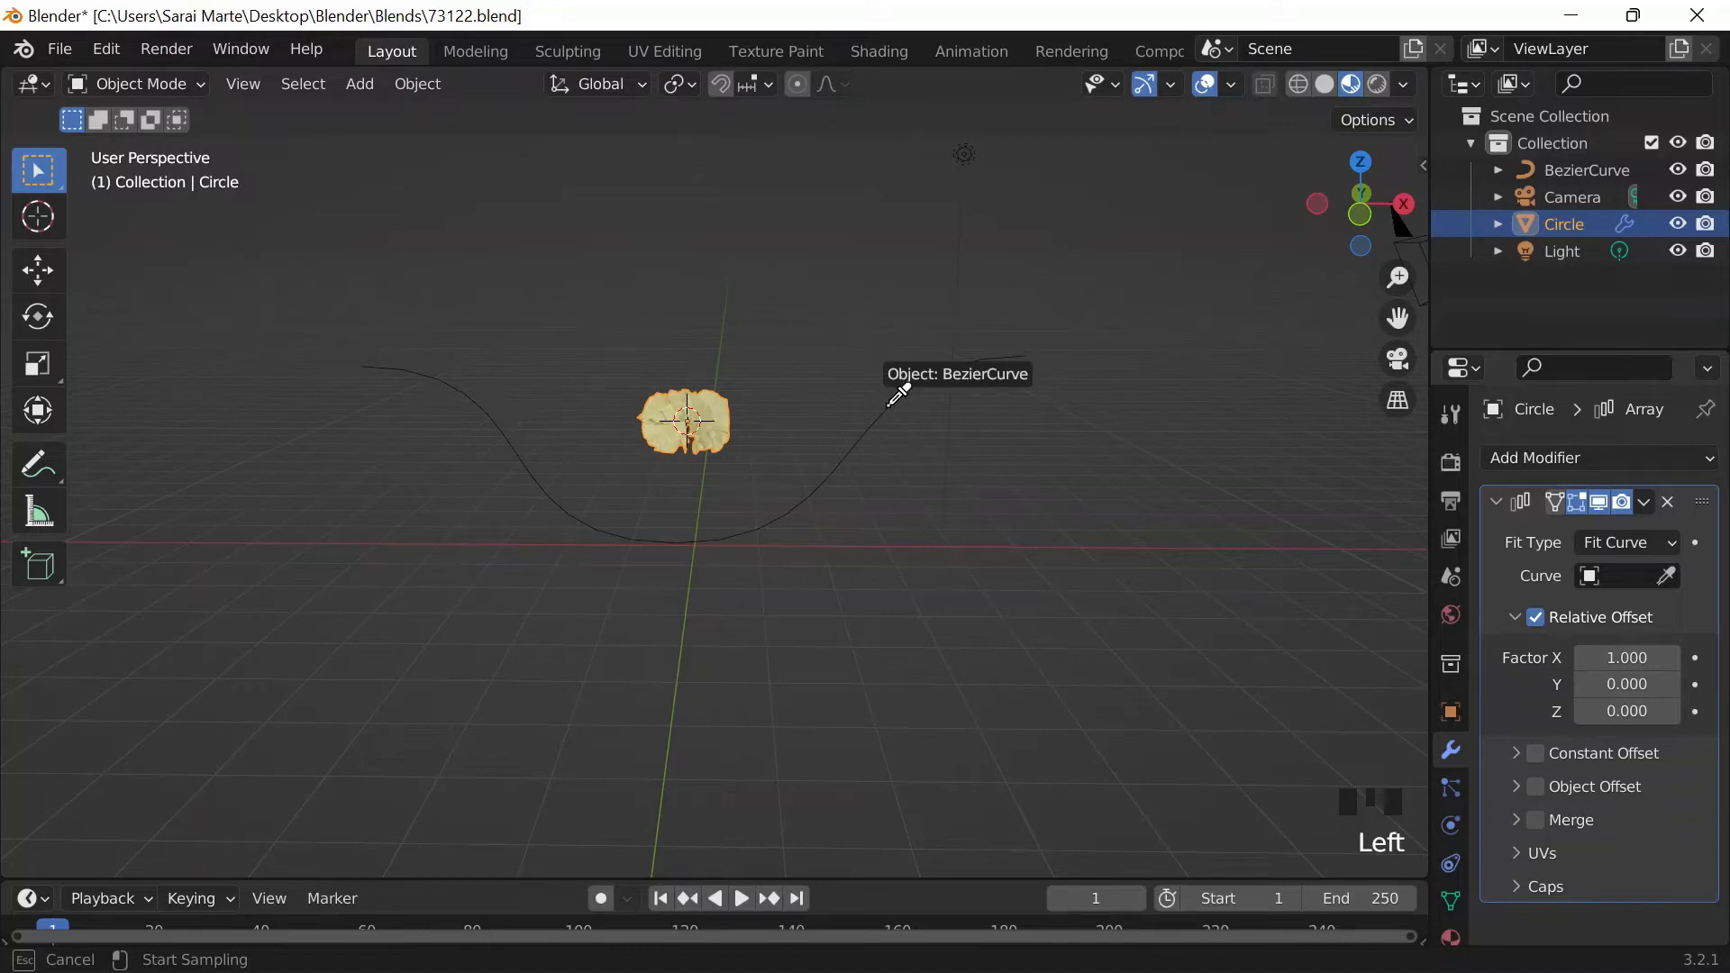
Step: Use BezierCurve as the Array's fit curve and add a Curve modifier to the disks
{"action": "left_click", "coordinate": [891, 404]}
{"action": "scroll", "coordinate": [839, 519], "scroll_direction": "down", "scroll_amount": 2}
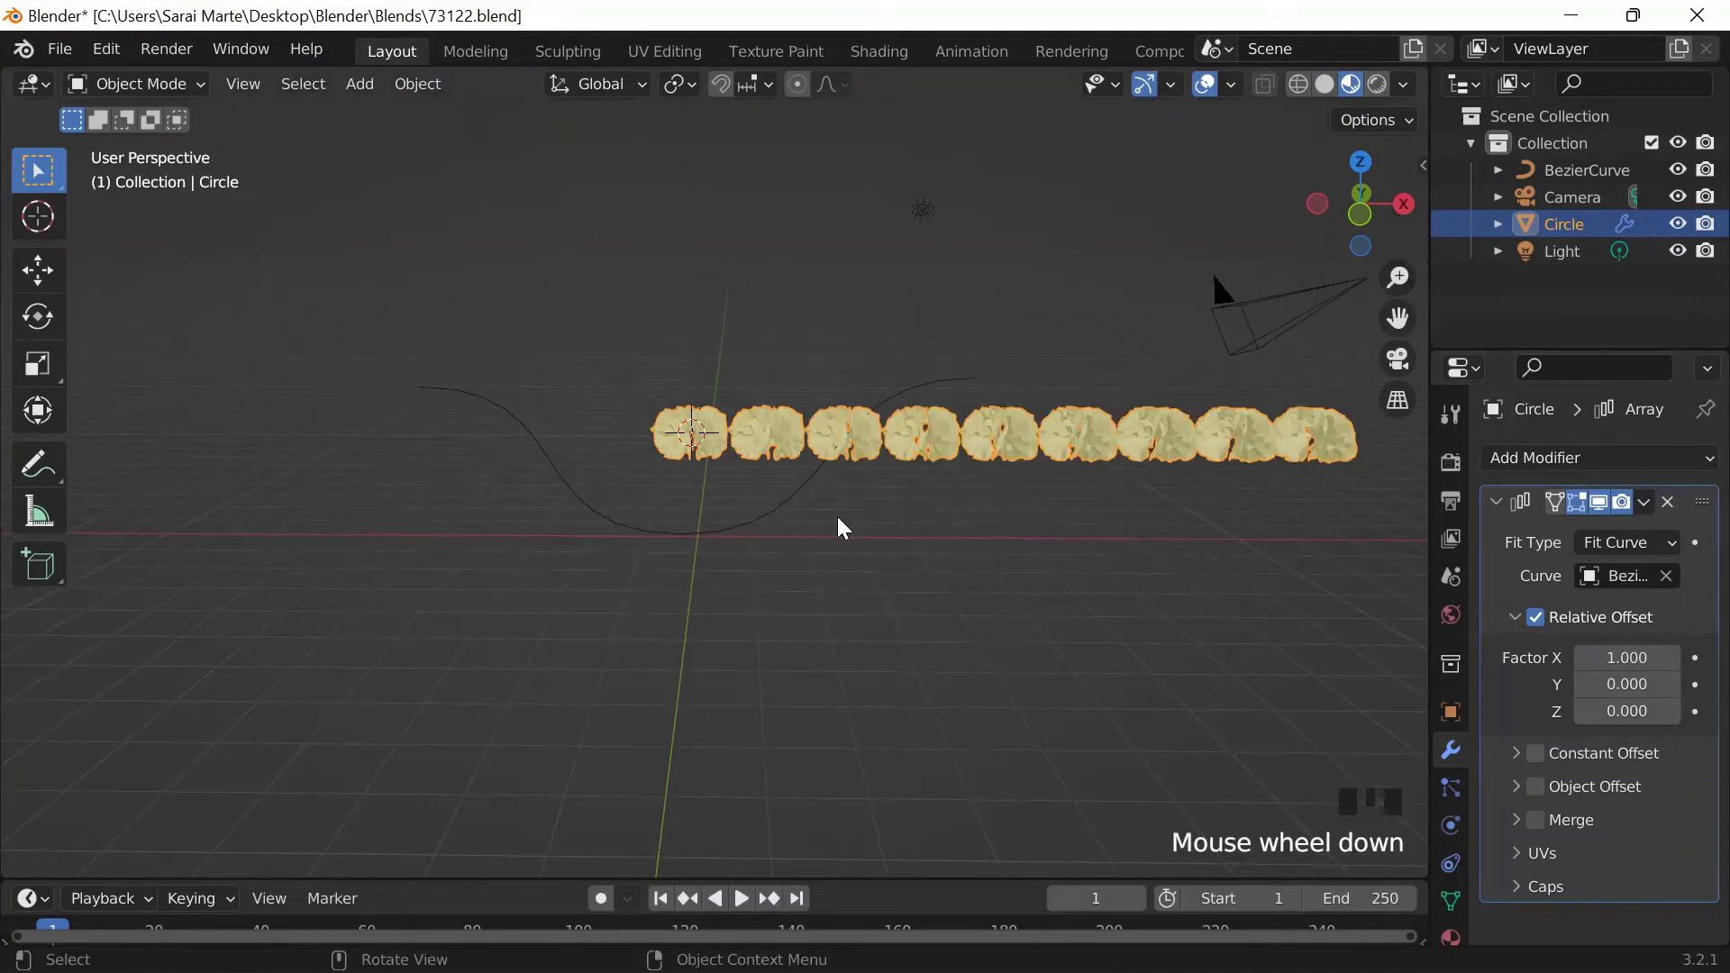
{"action": "left_click", "coordinate": [1497, 502]}
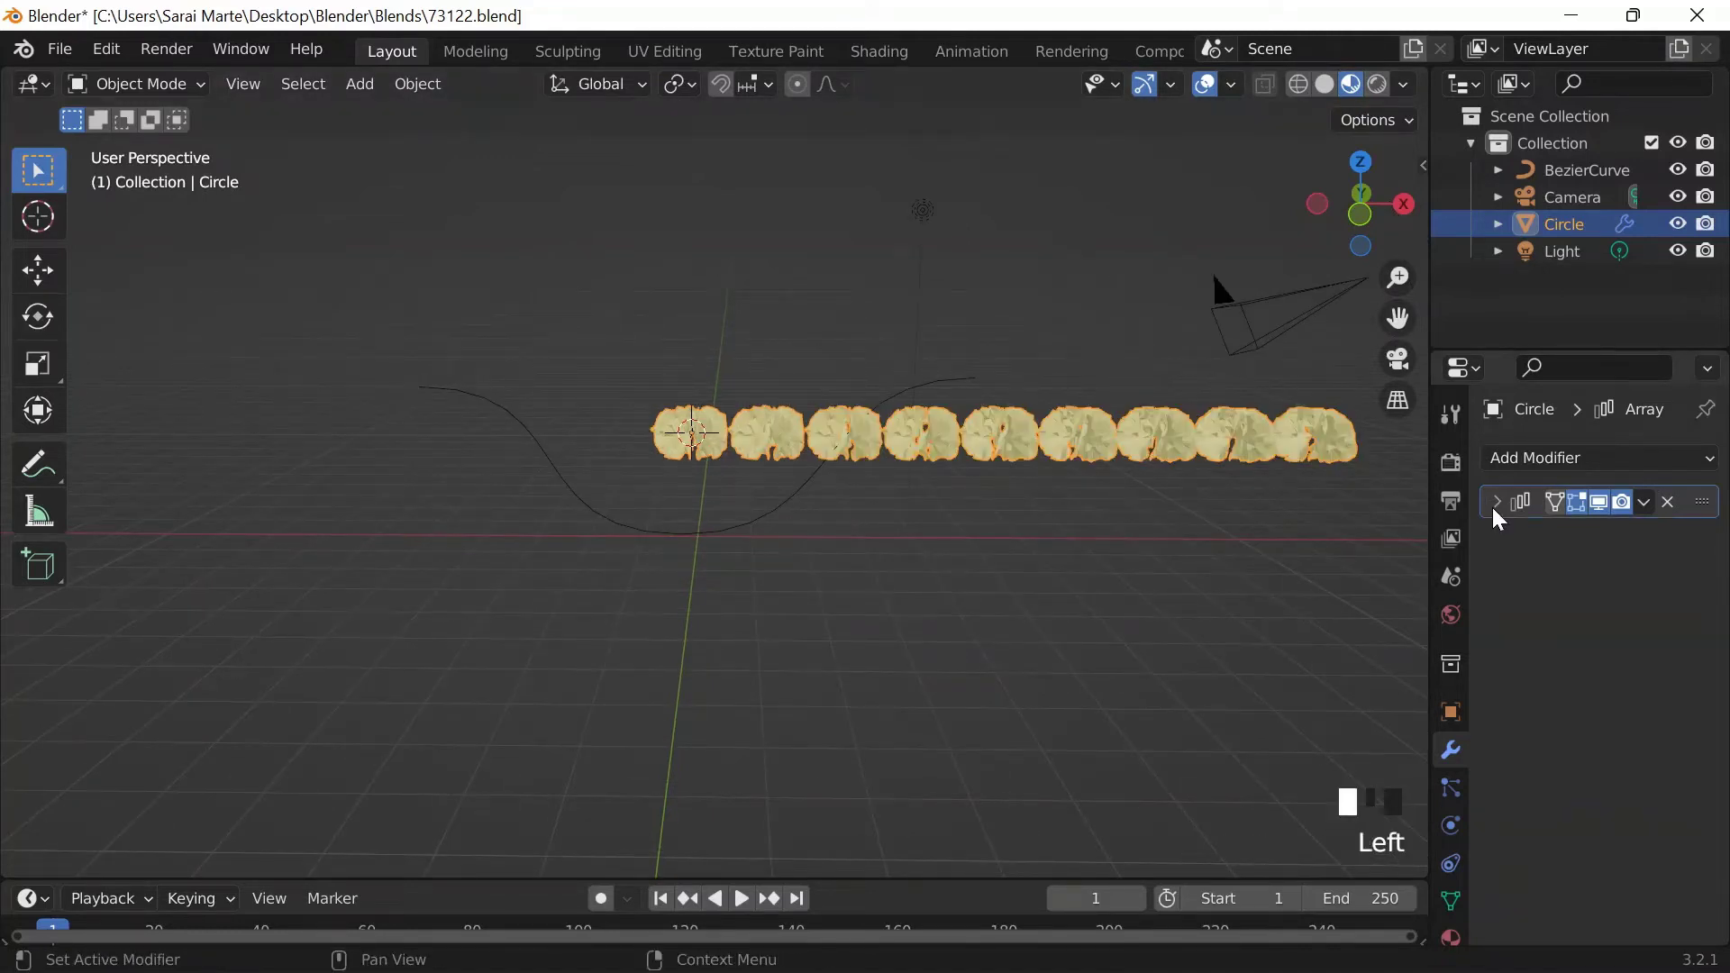
{"action": "left_click", "coordinate": [1666, 578]}
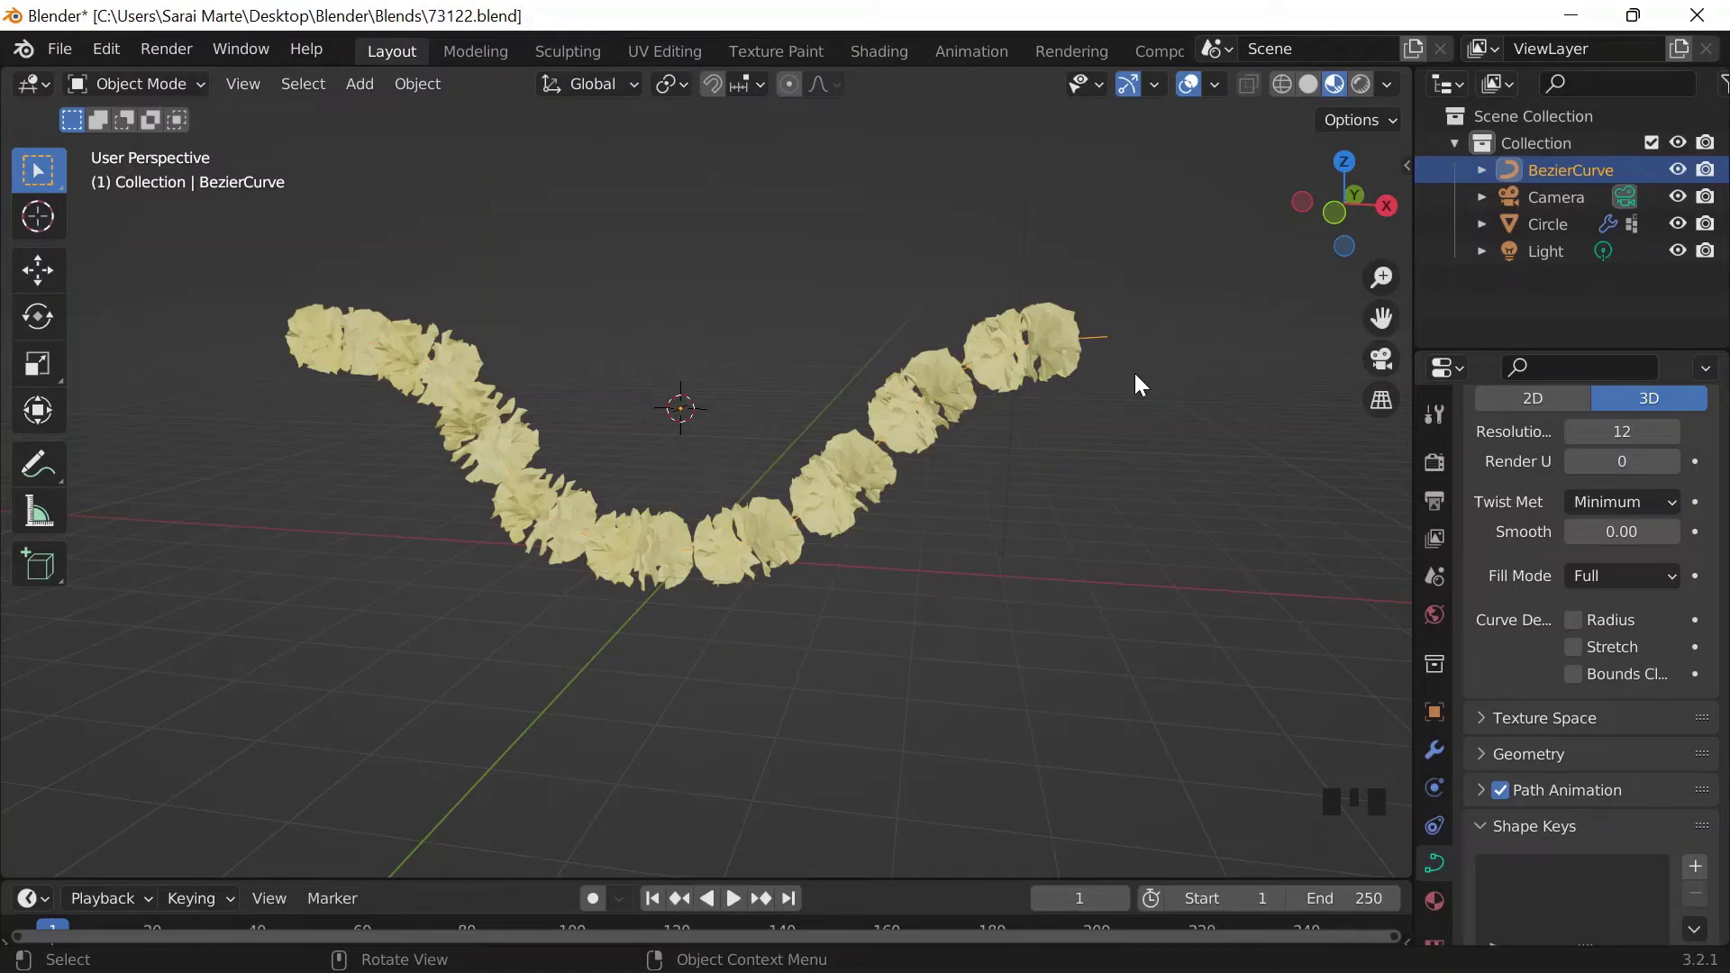
Step: Select the yellow disk chain in the viewport
{"action": "scroll", "coordinate": [1485, 799], "scroll_direction": "up", "scroll_amount": 3}
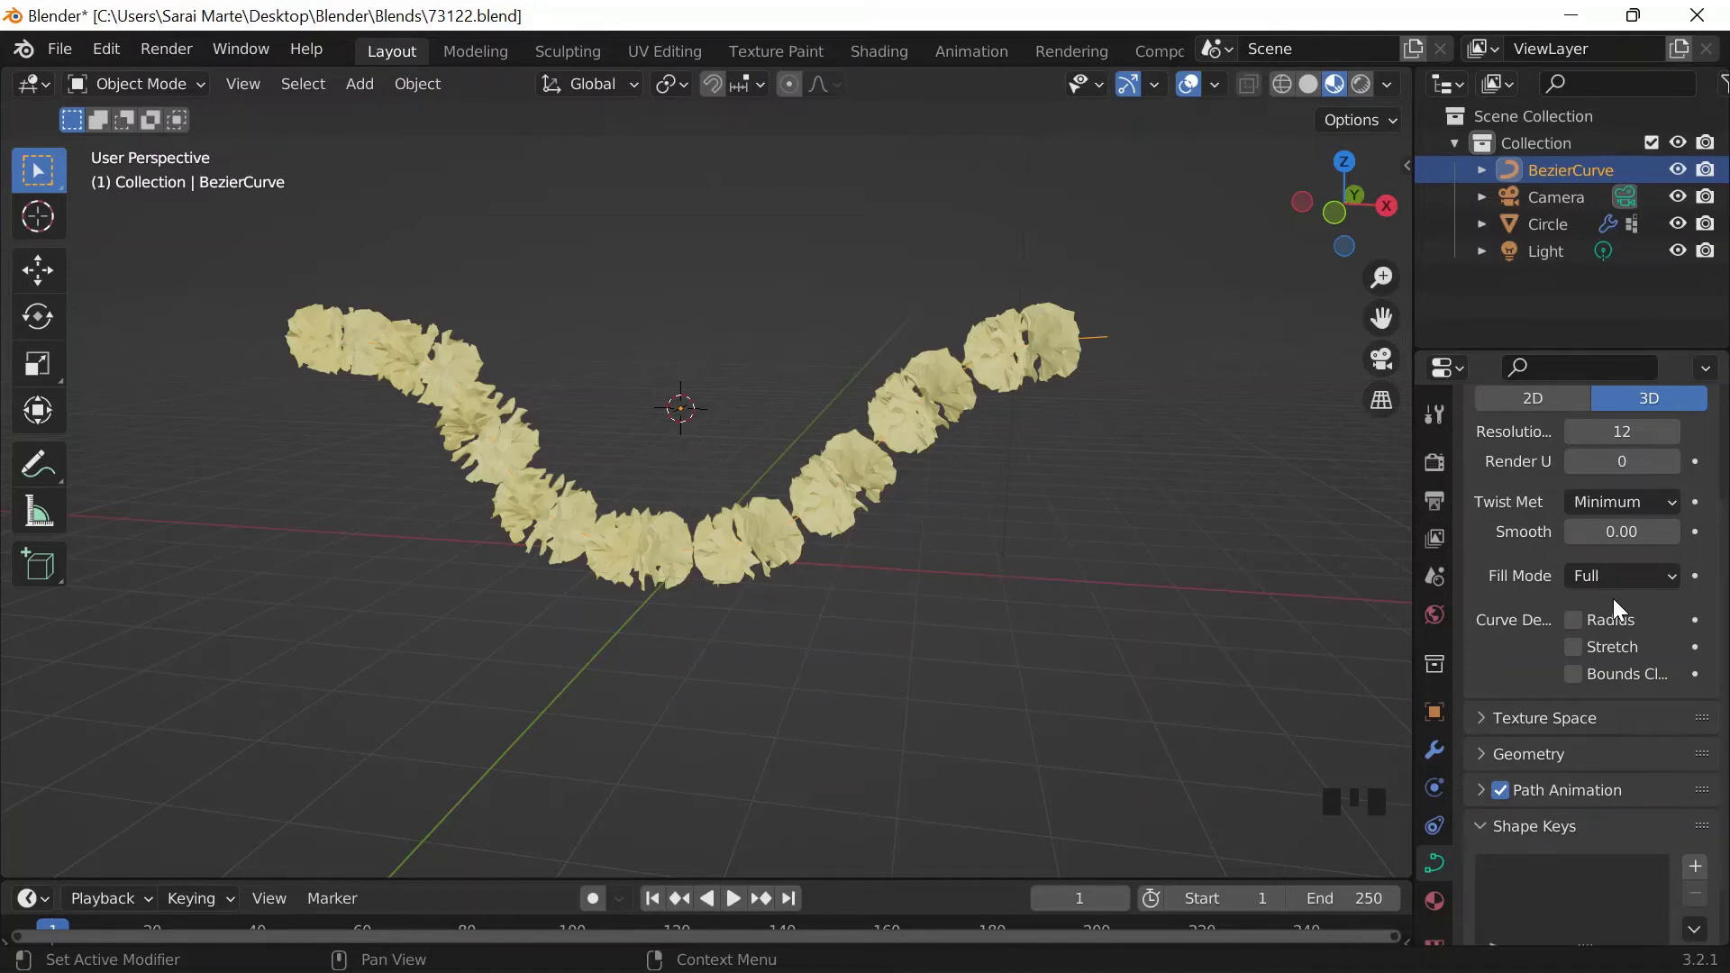
{"action": "left_click", "coordinate": [887, 479]}
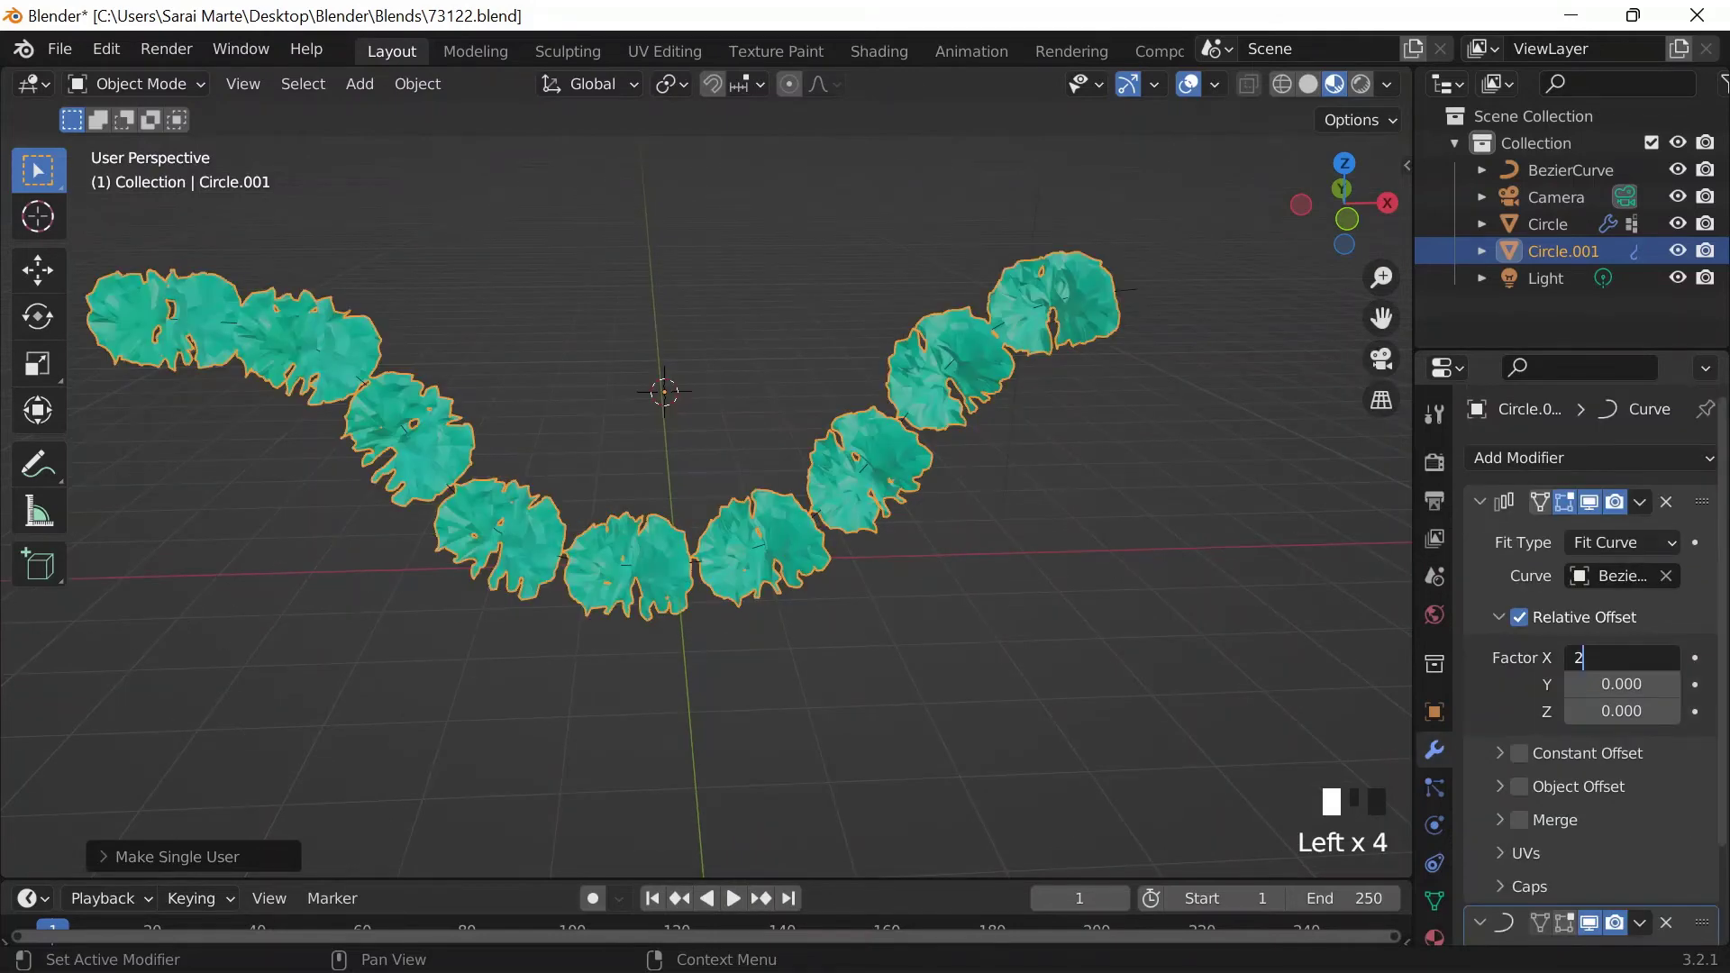
Step: Set the Array relative offset Factor X to 2 and start moving the teal Circle.001 chain
{"action": "left_click", "coordinate": [1600, 651]}
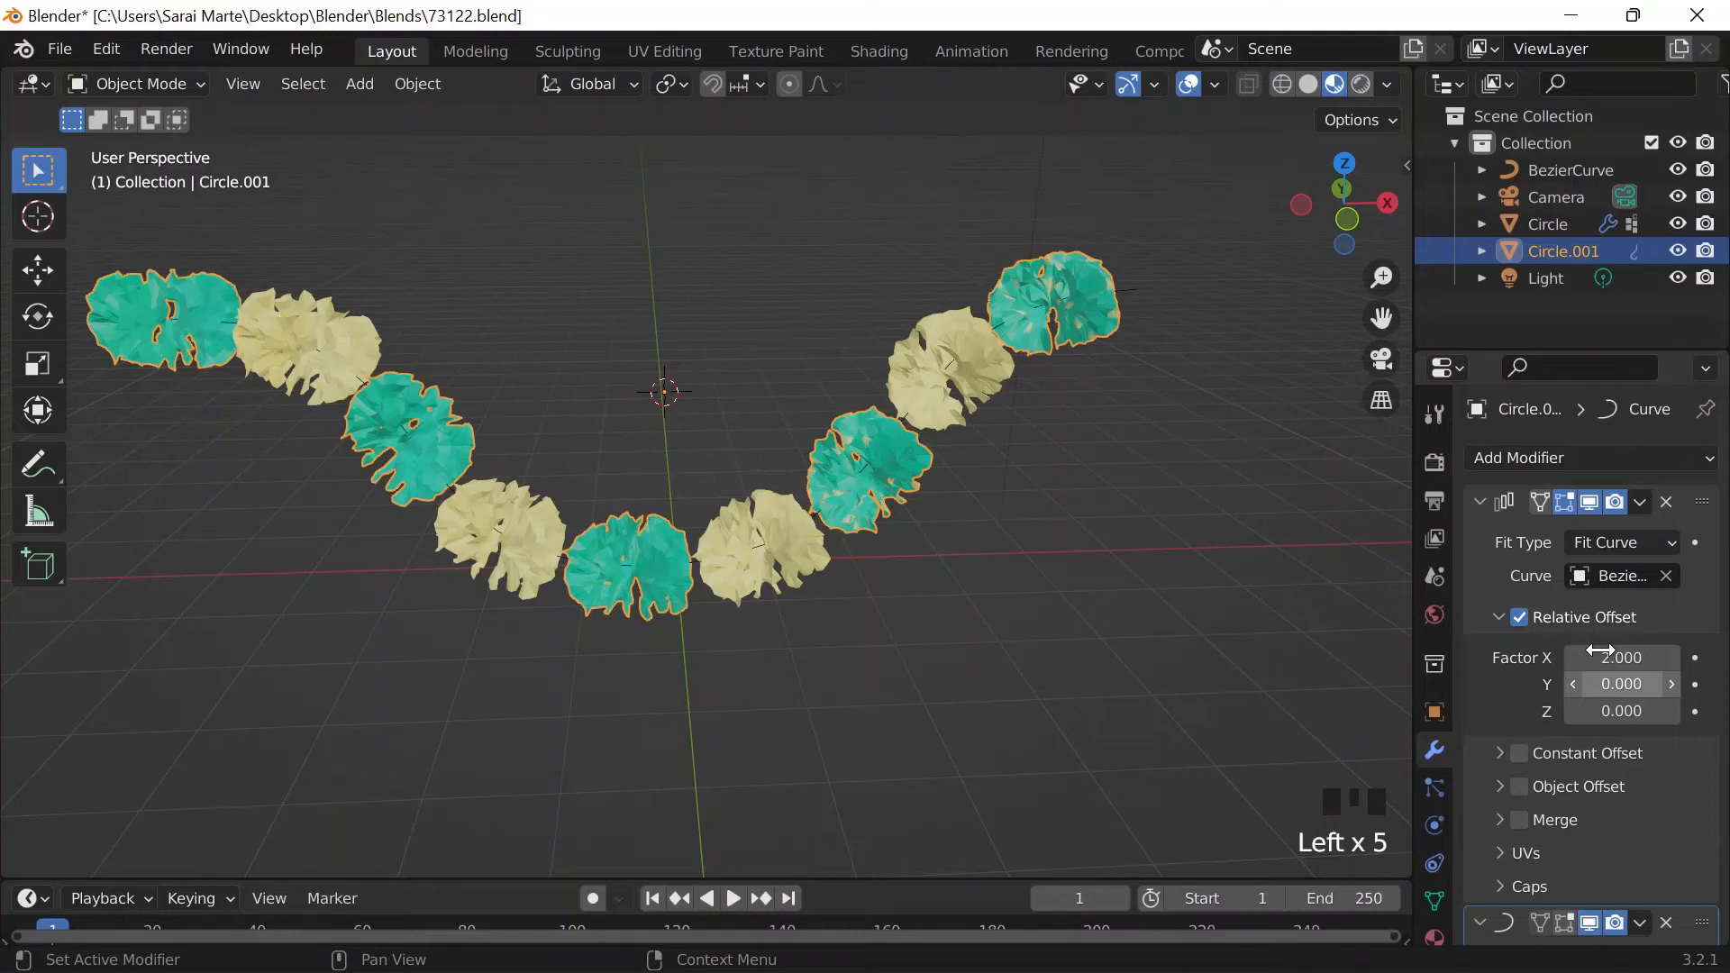
{"action": "key", "text": "g"}
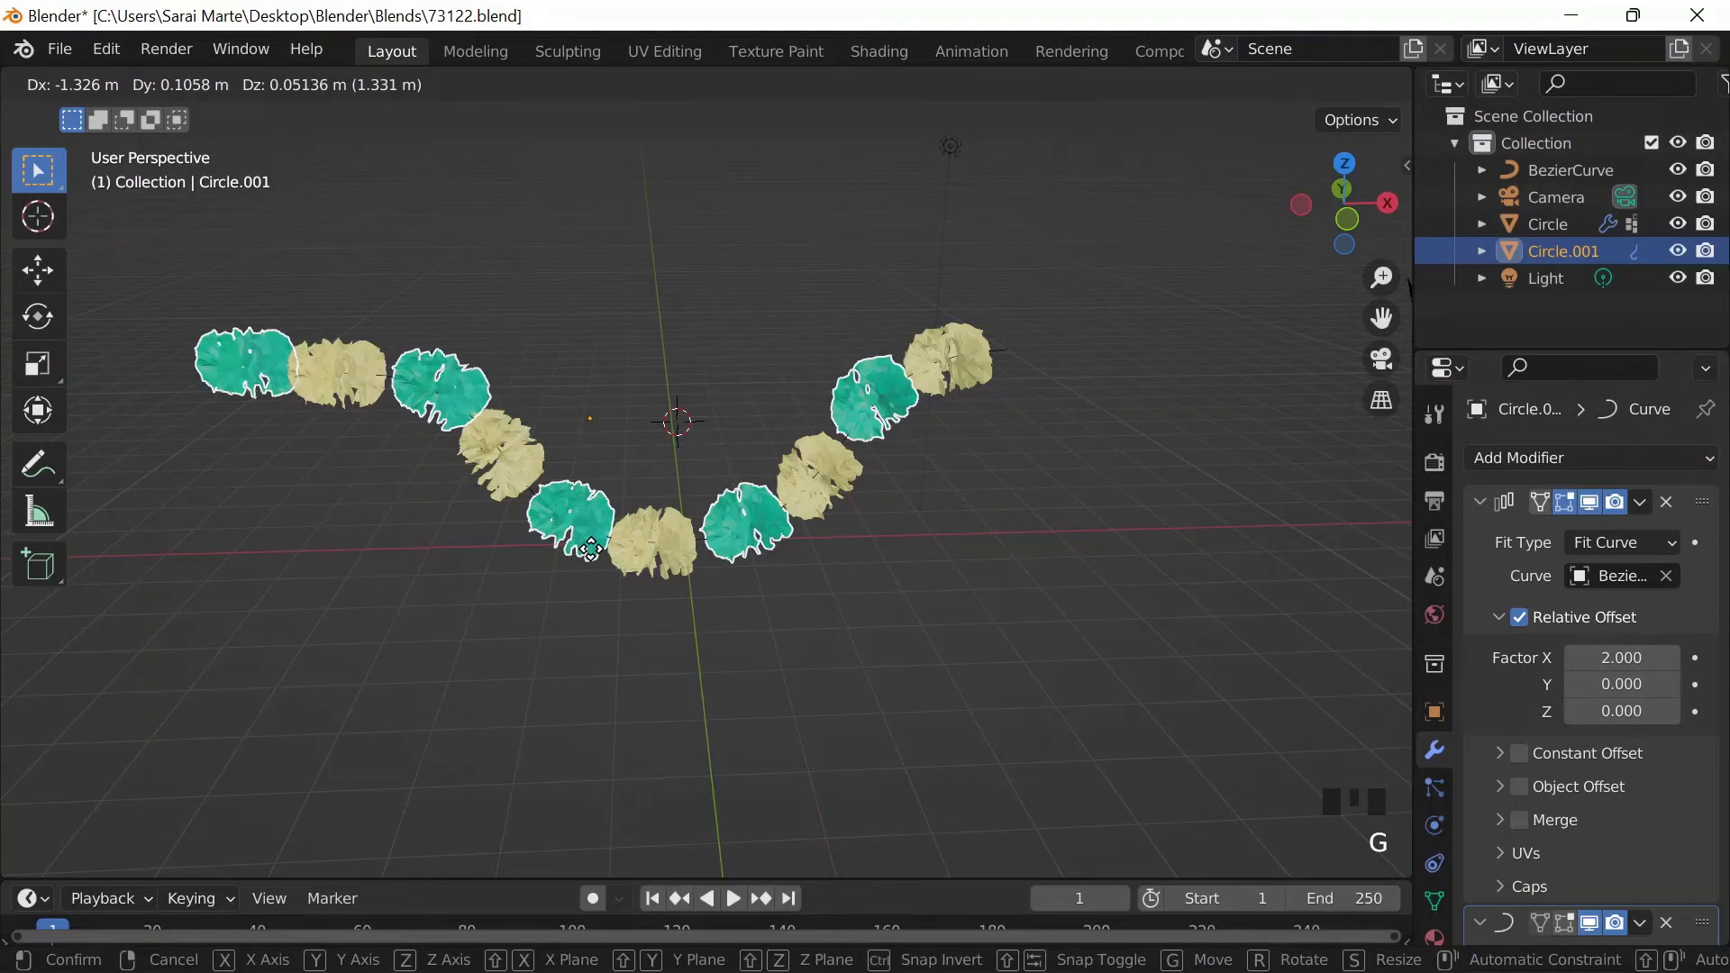
Step: Confirm the teal chain's new position
{"action": "left_click", "coordinate": [1500, 752]}
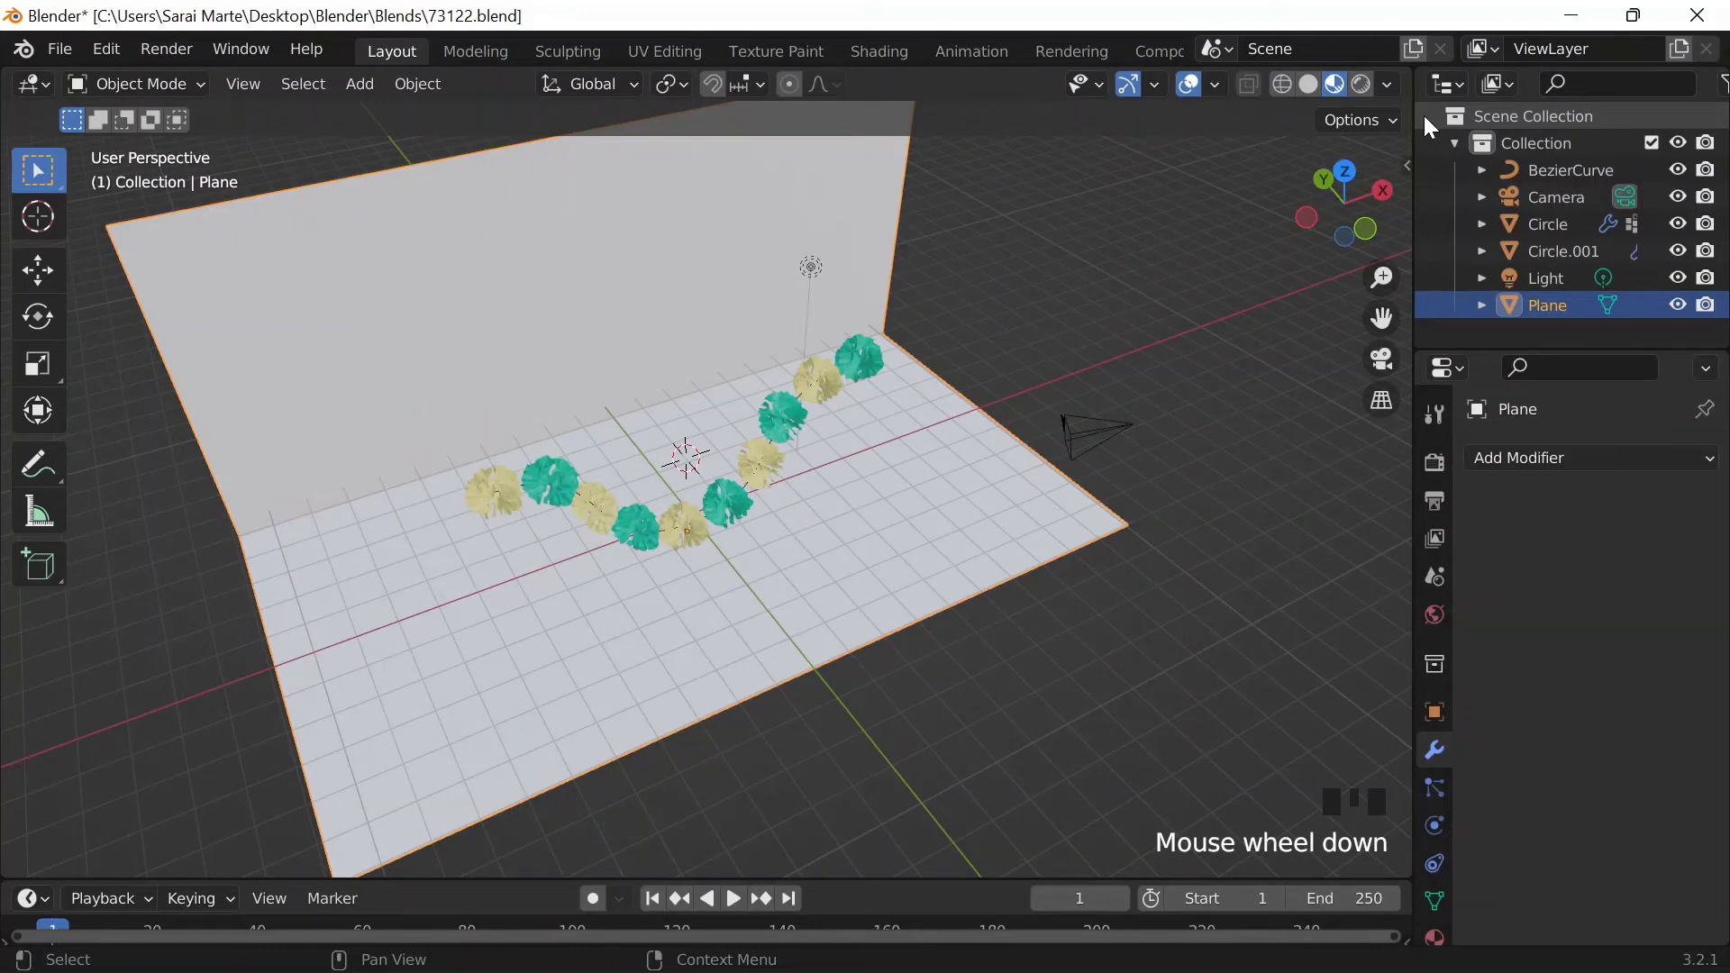
Step: Widen the side panels, make the backdrop Plane unselectable, and bring OBS Studio forward
{"action": "left_click_drag", "start_coordinate": [1425, 115], "coordinate": [1308, 116]}
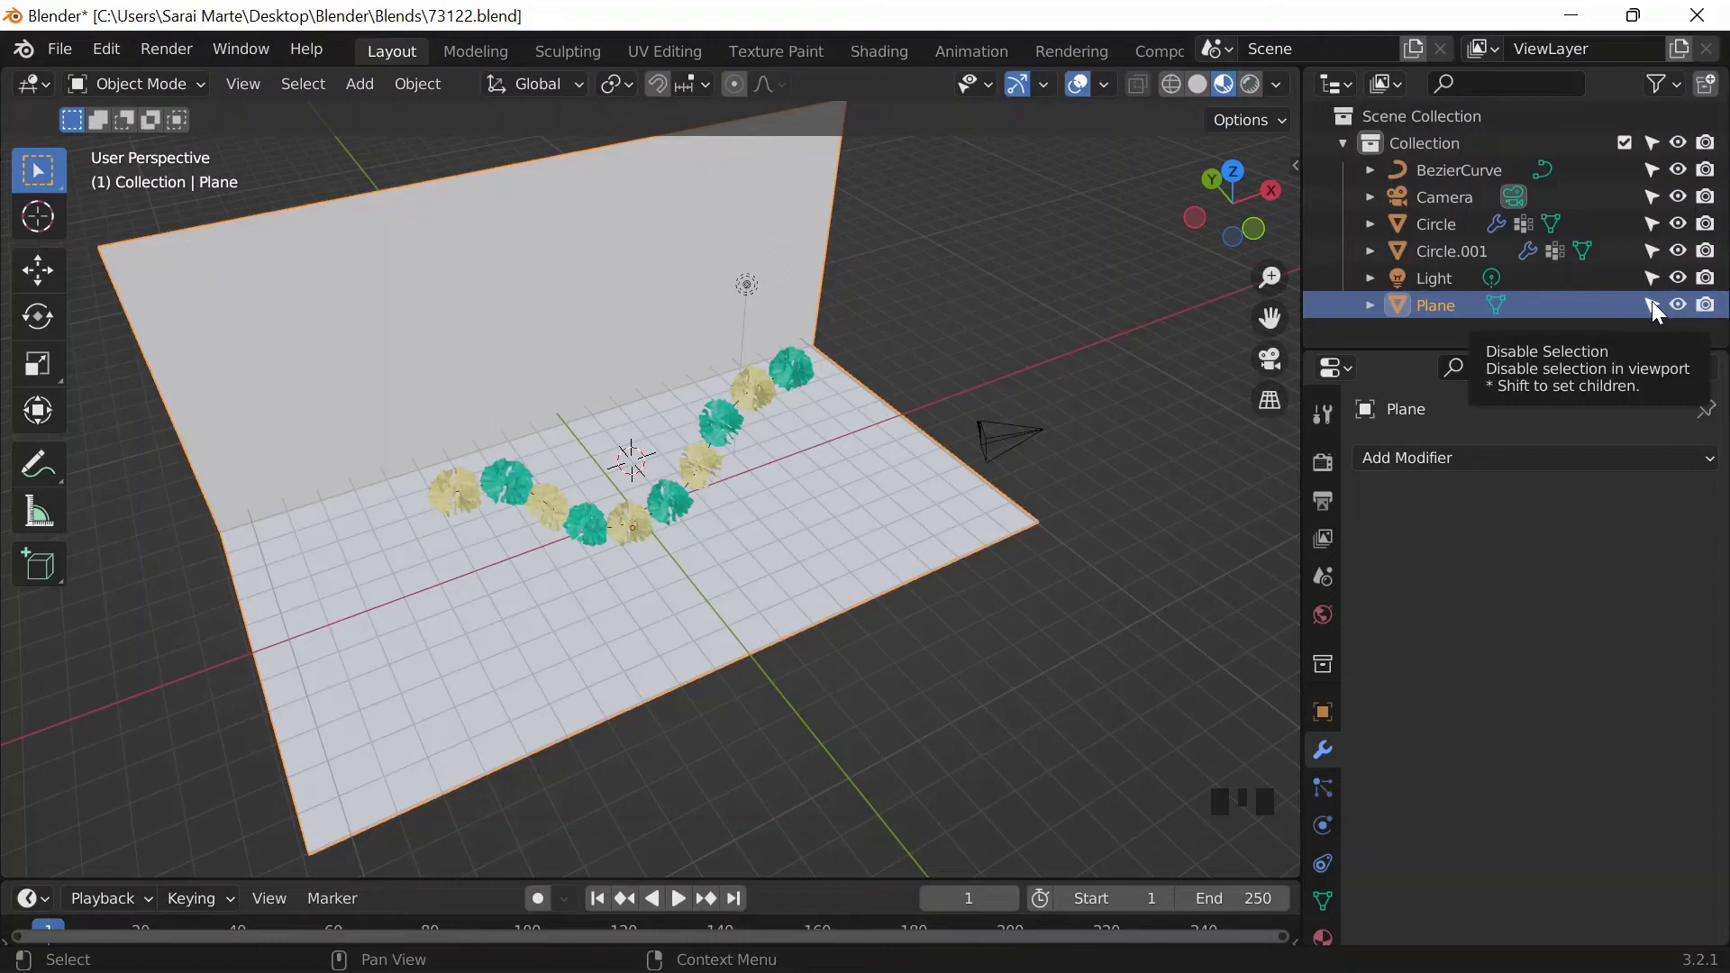
{"action": "left_click", "coordinate": [1652, 305]}
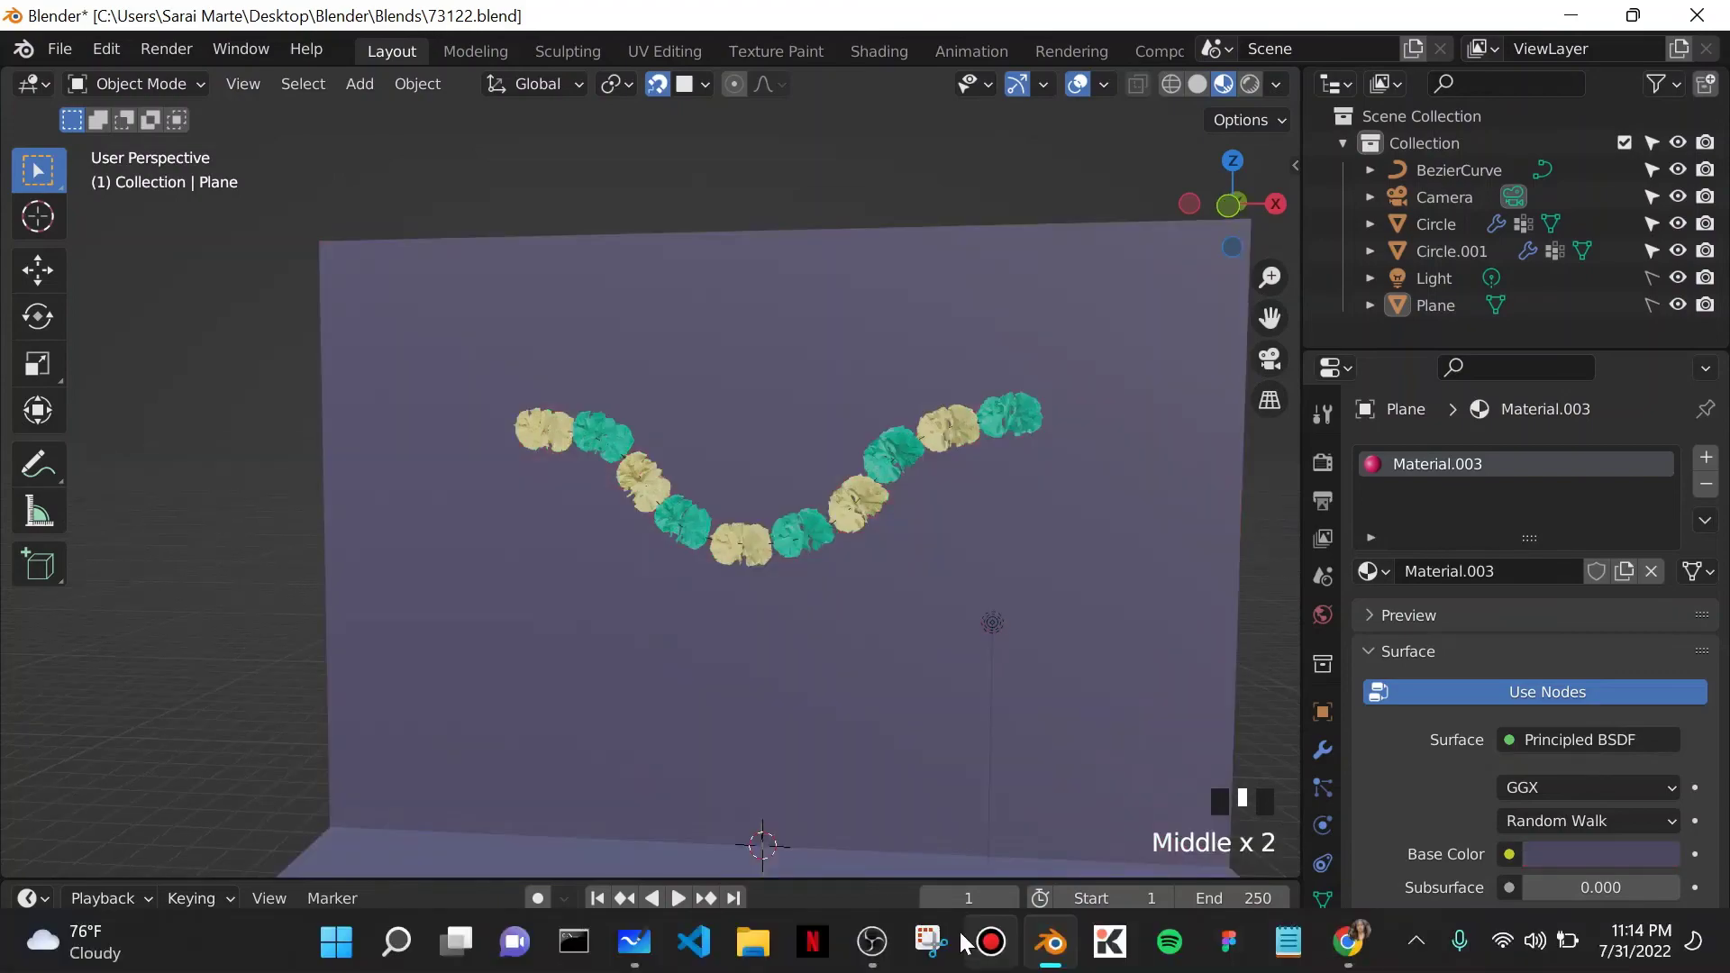
{"action": "left_click", "coordinate": [990, 942]}
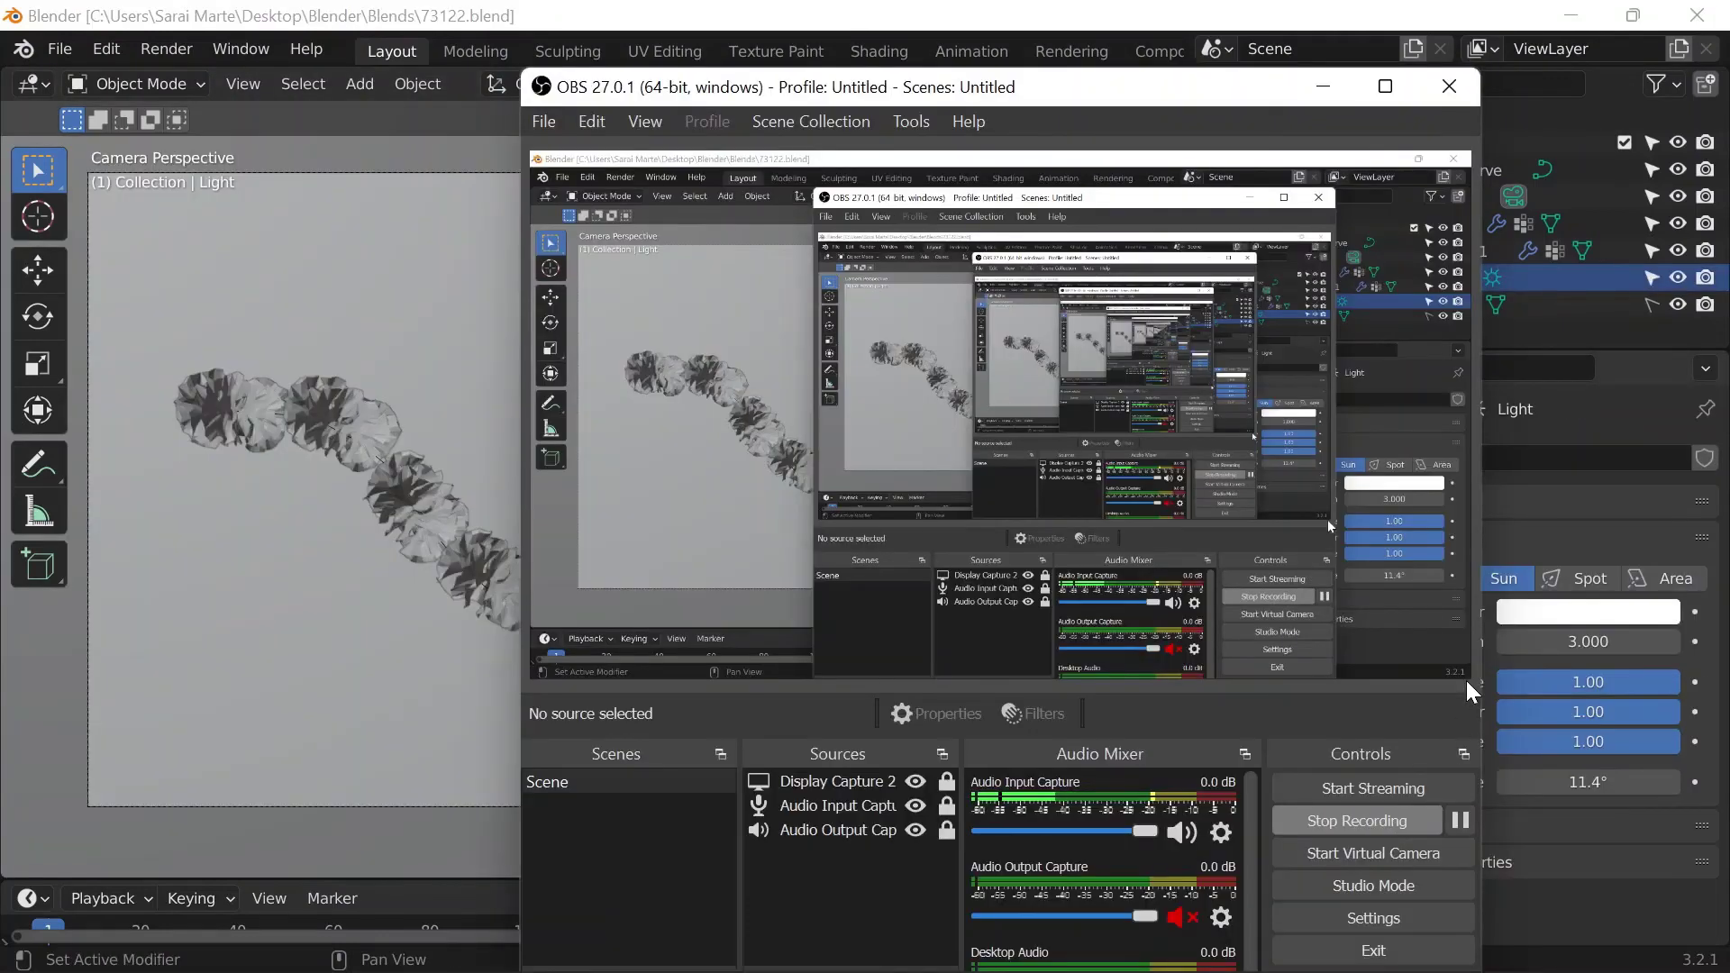
Step: Minimize OBS Studio to return to Blender
{"action": "left_click", "coordinate": [1327, 150]}
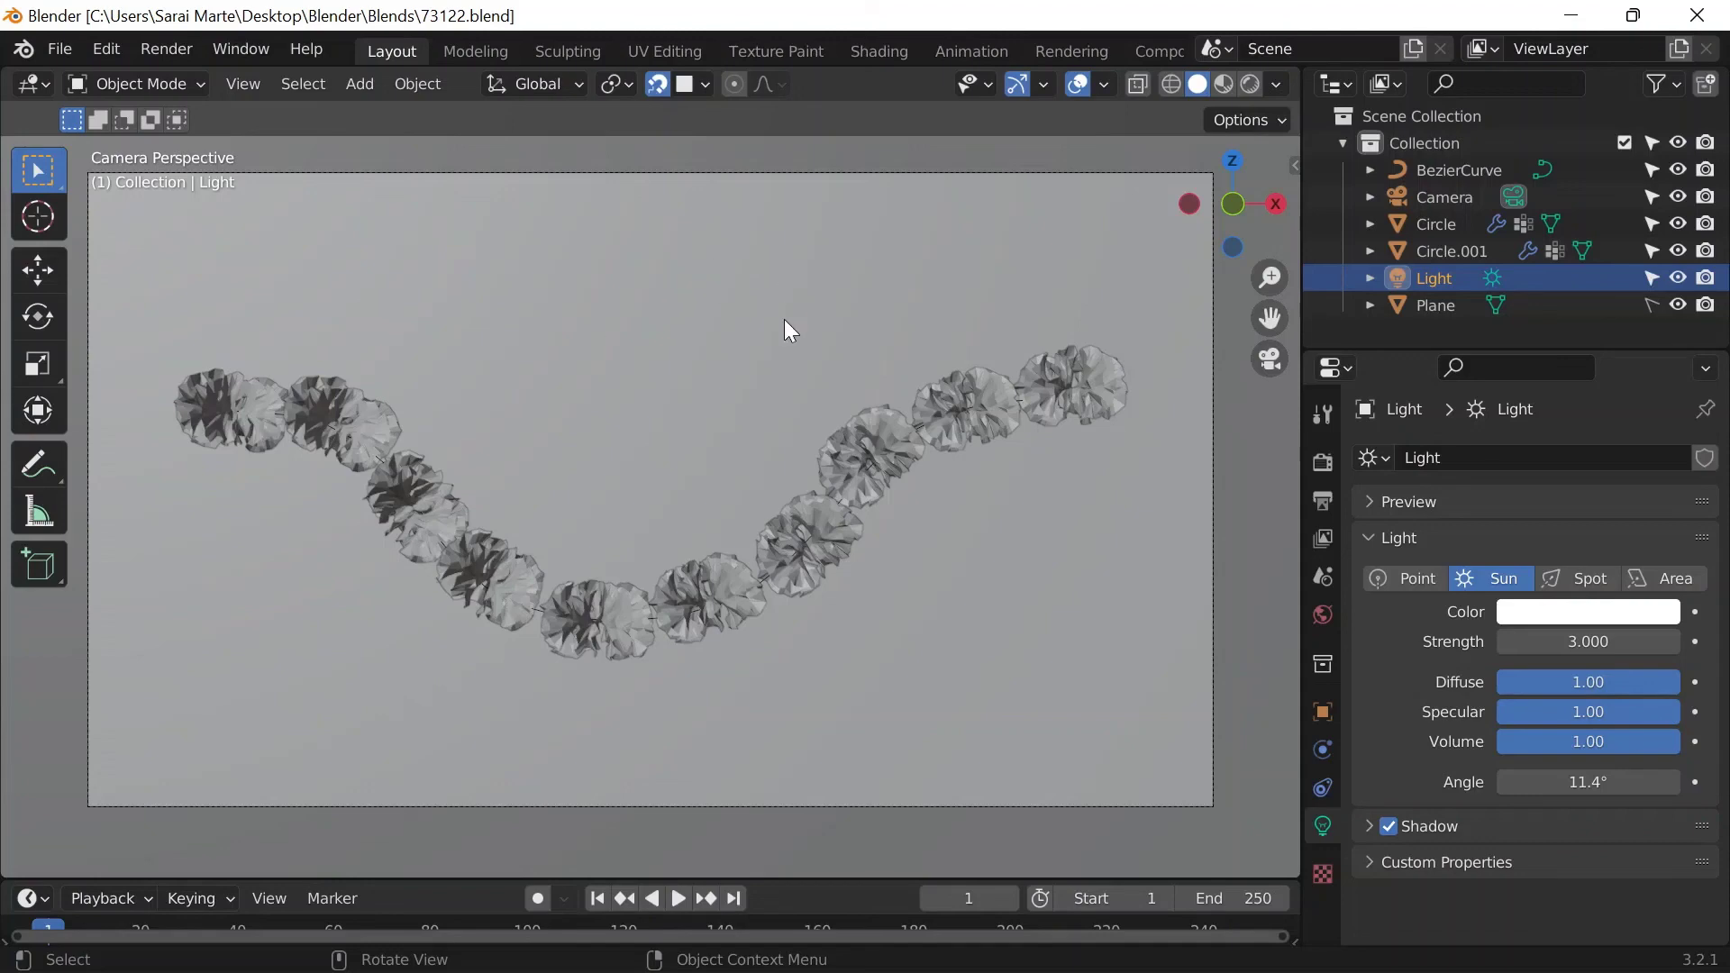
Step: Leave the camera view to see the rendered teal and yellow disc chain against the lavender backdrop
{"action": "key", "text": "KP_0"}
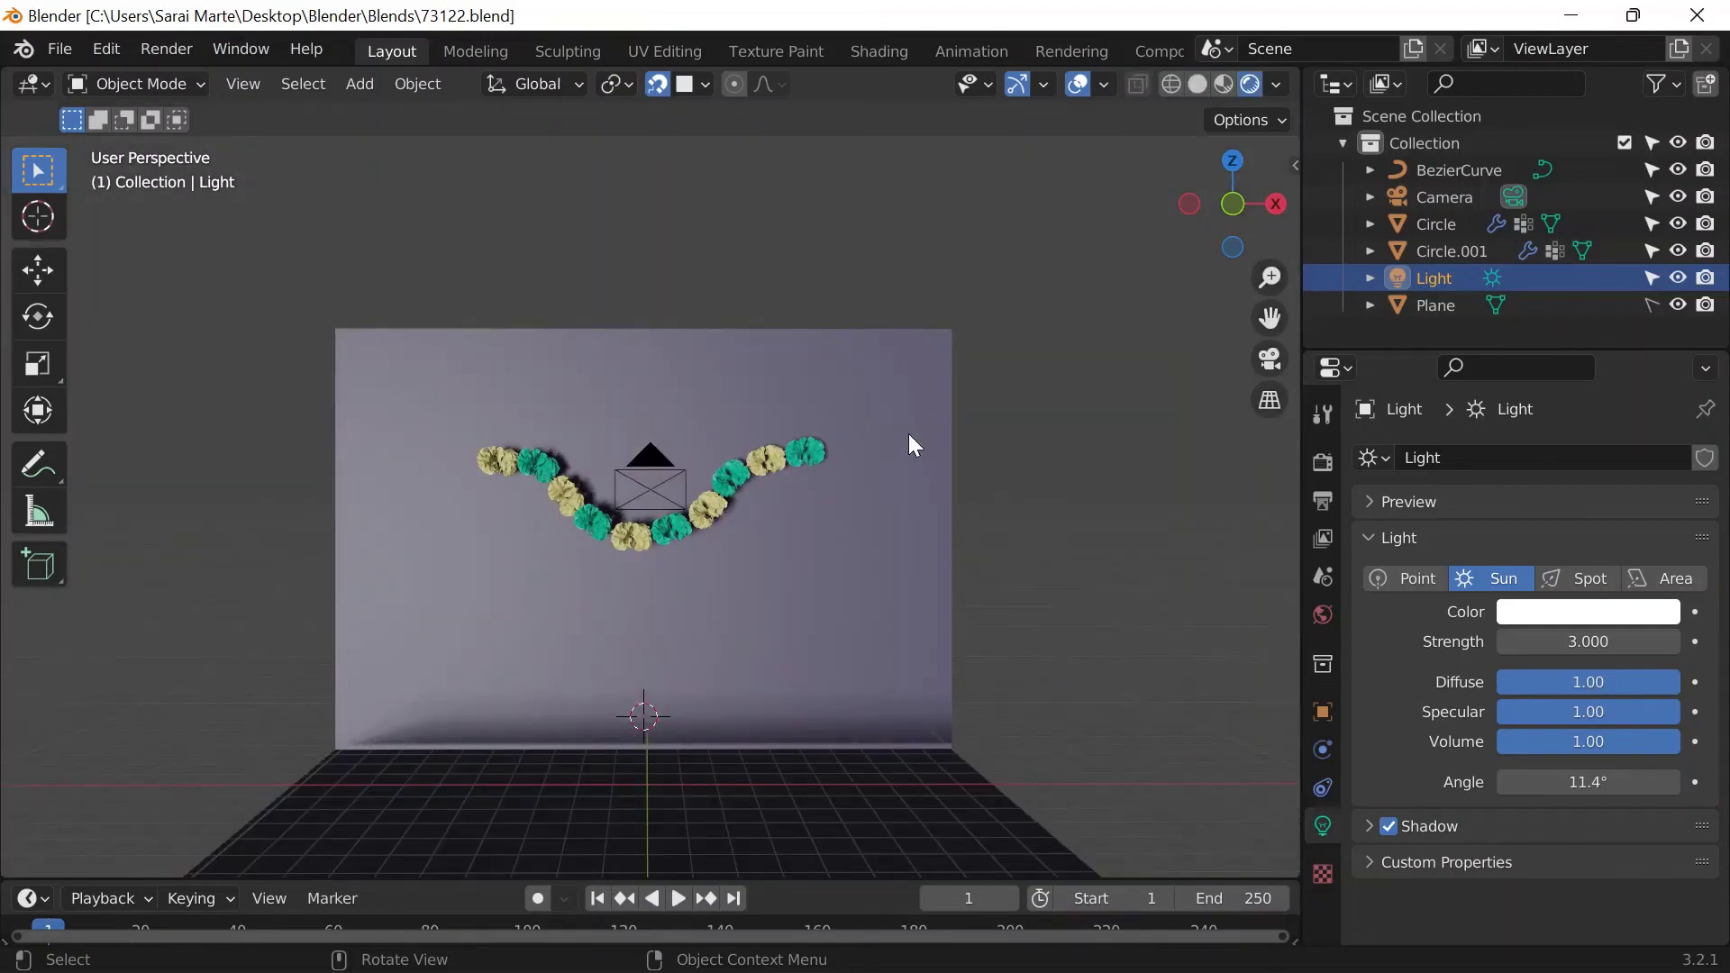
Step: Check the garland's framing through the camera, then return to the free view
{"action": "left_click", "coordinate": [101, 51]}
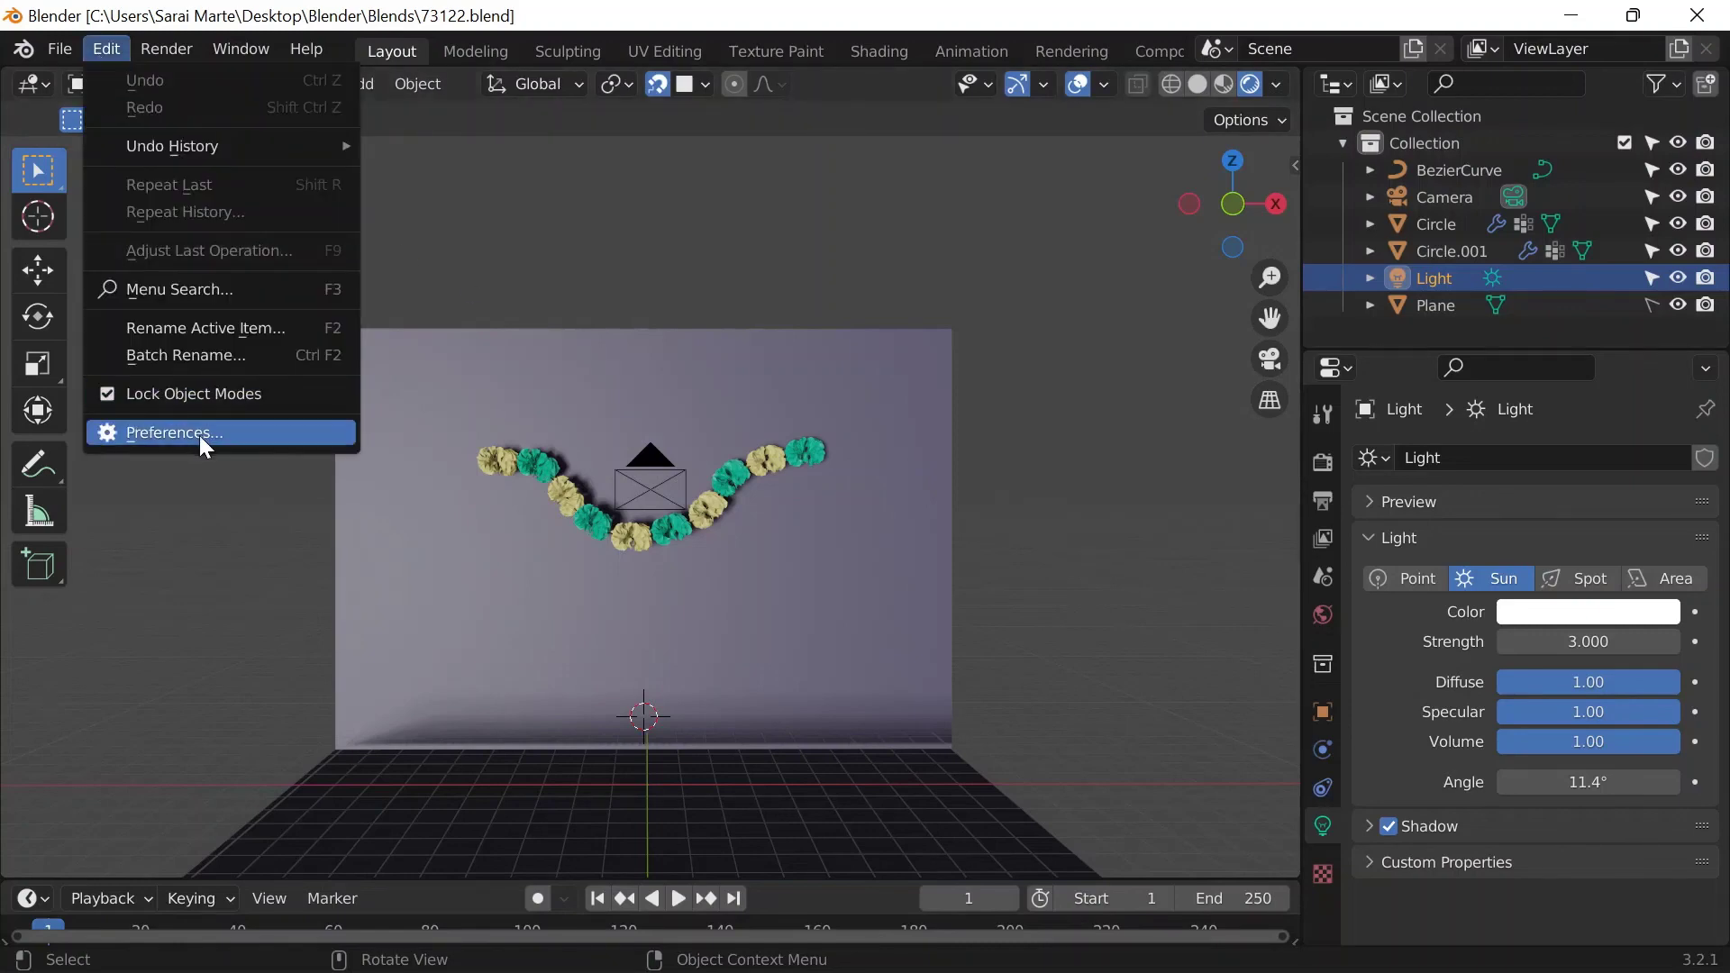
{"action": "scroll", "coordinate": [846, 510], "scroll_direction": "up", "scroll_amount": 3}
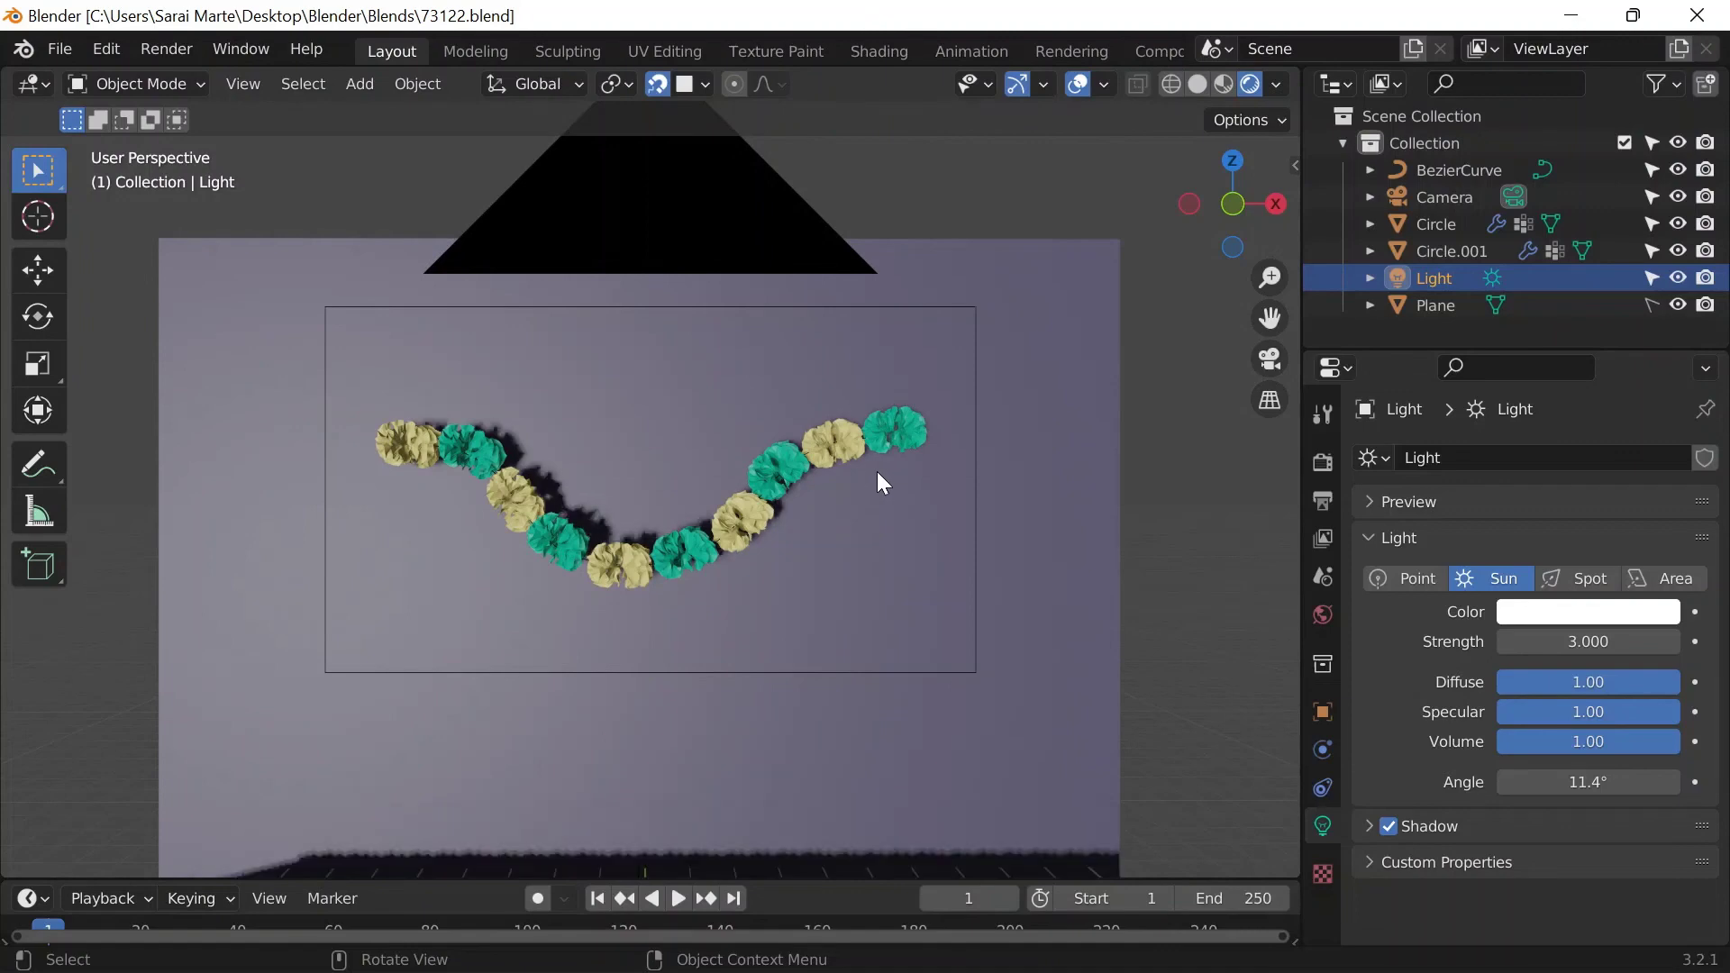
{"action": "key", "text": "KP_0"}
{"action": "key", "text": "KP_0"}
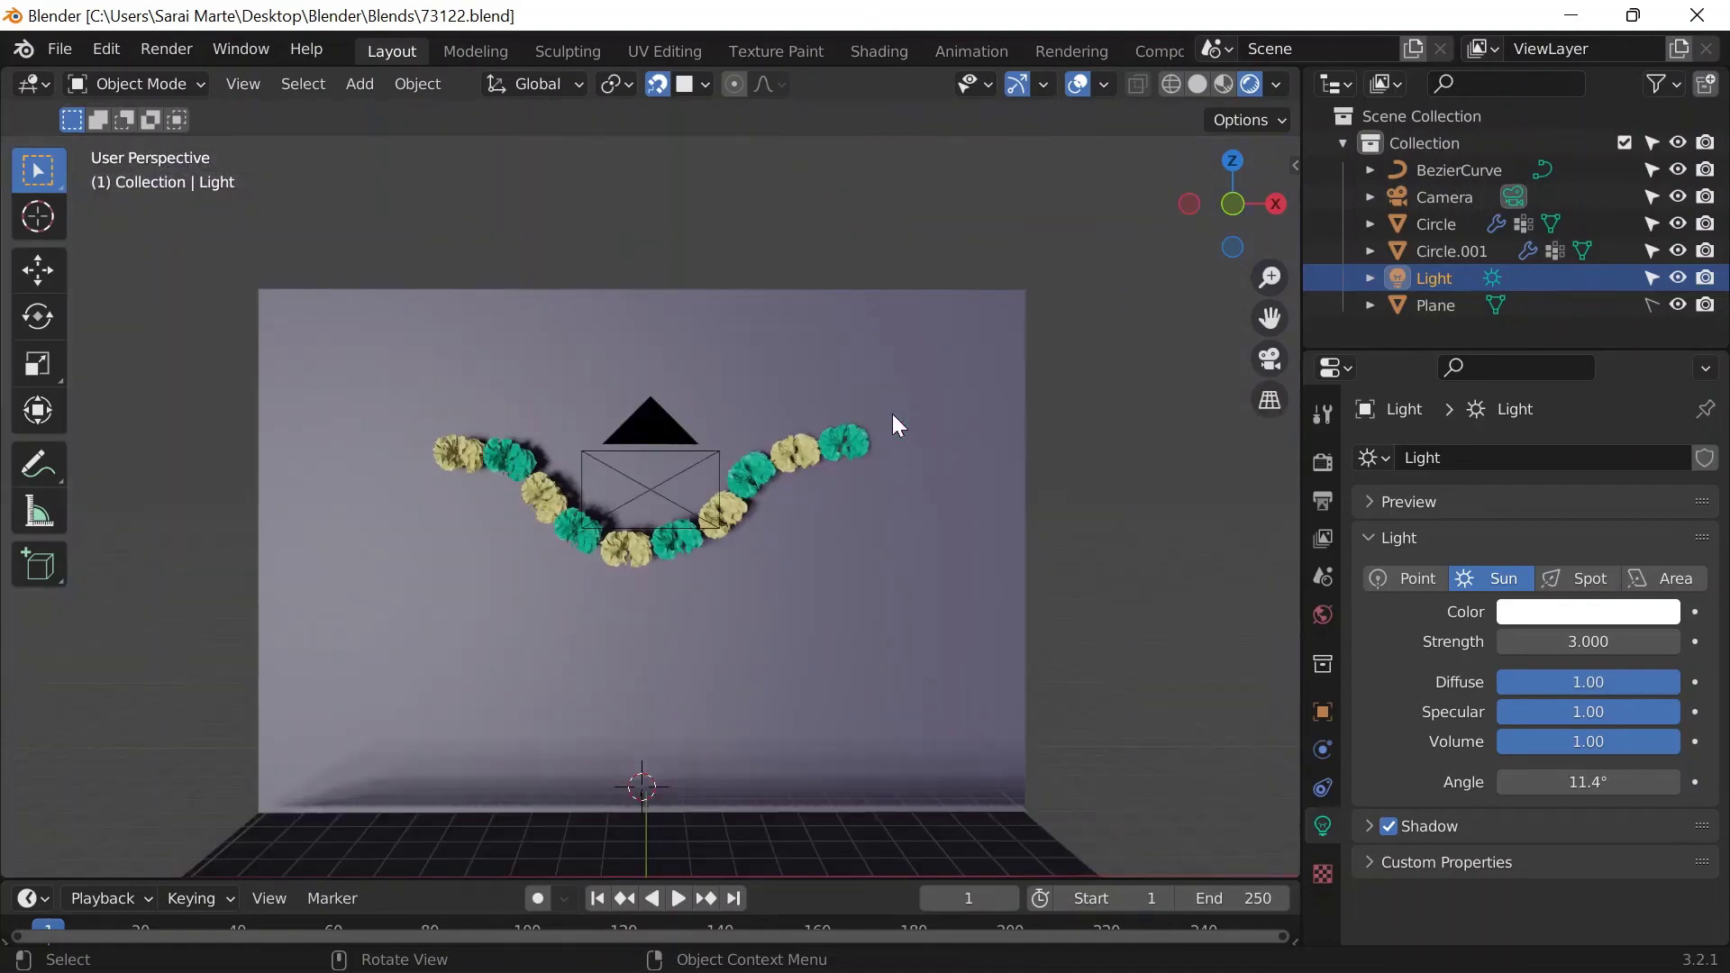
{"action": "key", "text": "KP_0"}
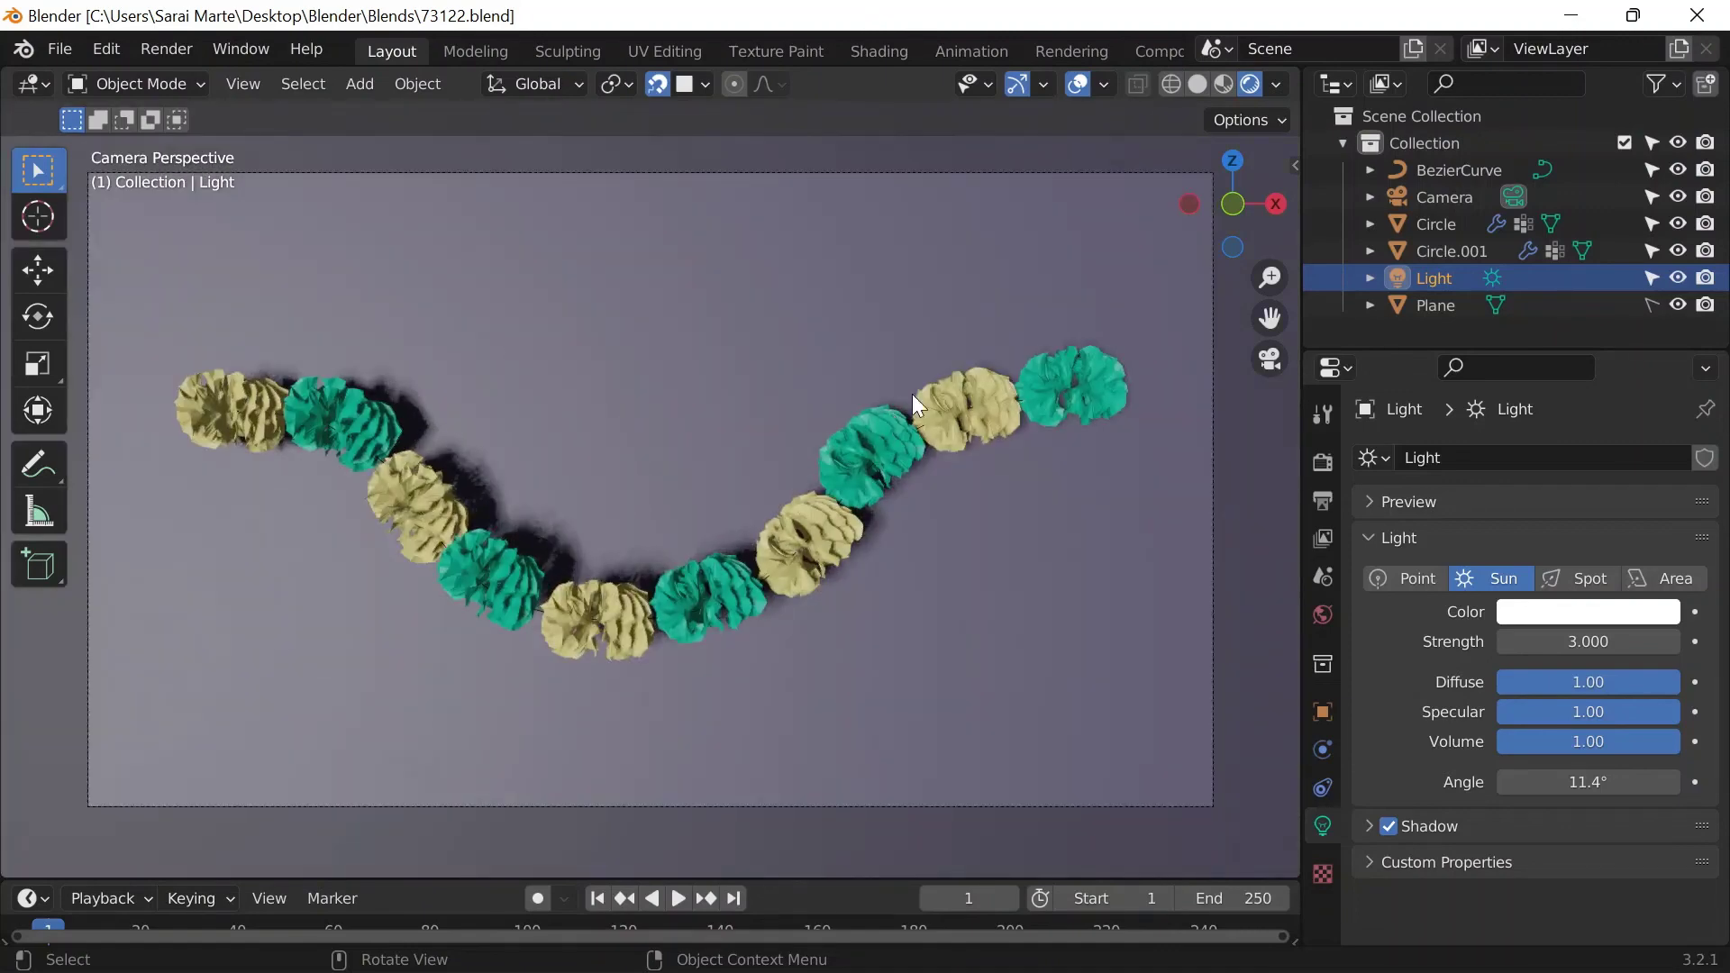
Step: Zoom out and orbit the scene to inspect the sun light and the backdrop
{"action": "scroll", "coordinate": [1019, 531], "scroll_direction": "down", "scroll_amount": 1}
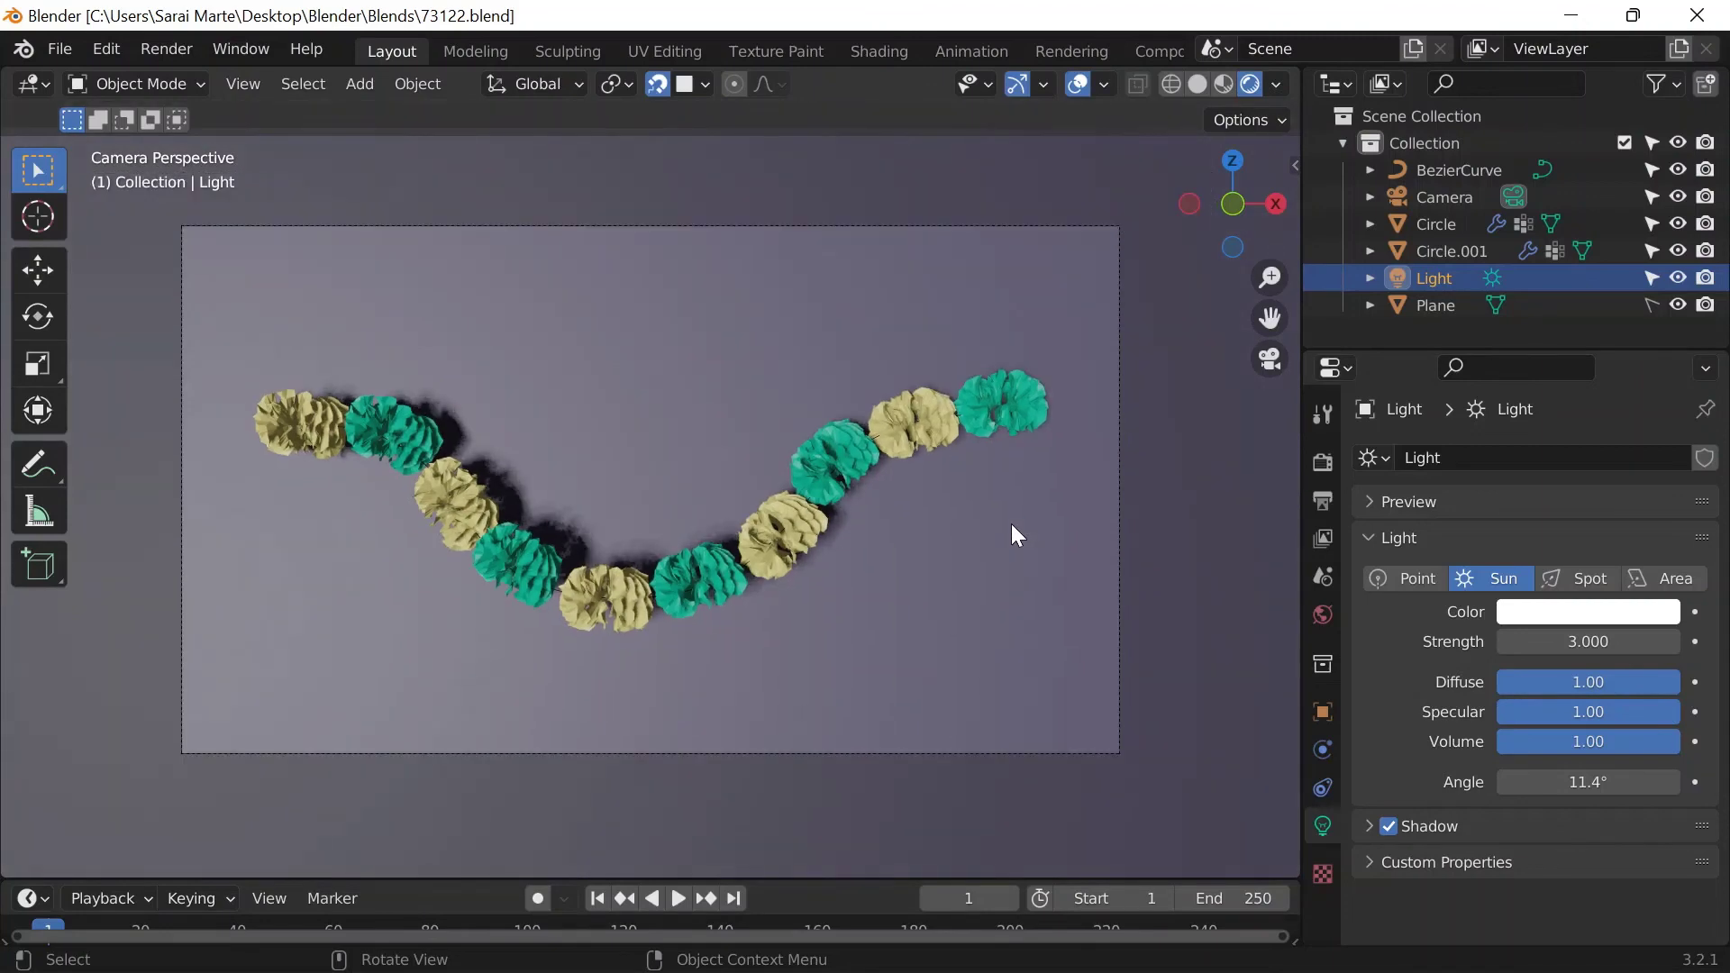
{"action": "scroll", "coordinate": [1011, 523], "scroll_direction": "down", "scroll_amount": 1}
{"action": "scroll", "coordinate": [1011, 522], "scroll_direction": "down", "scroll_amount": 1}
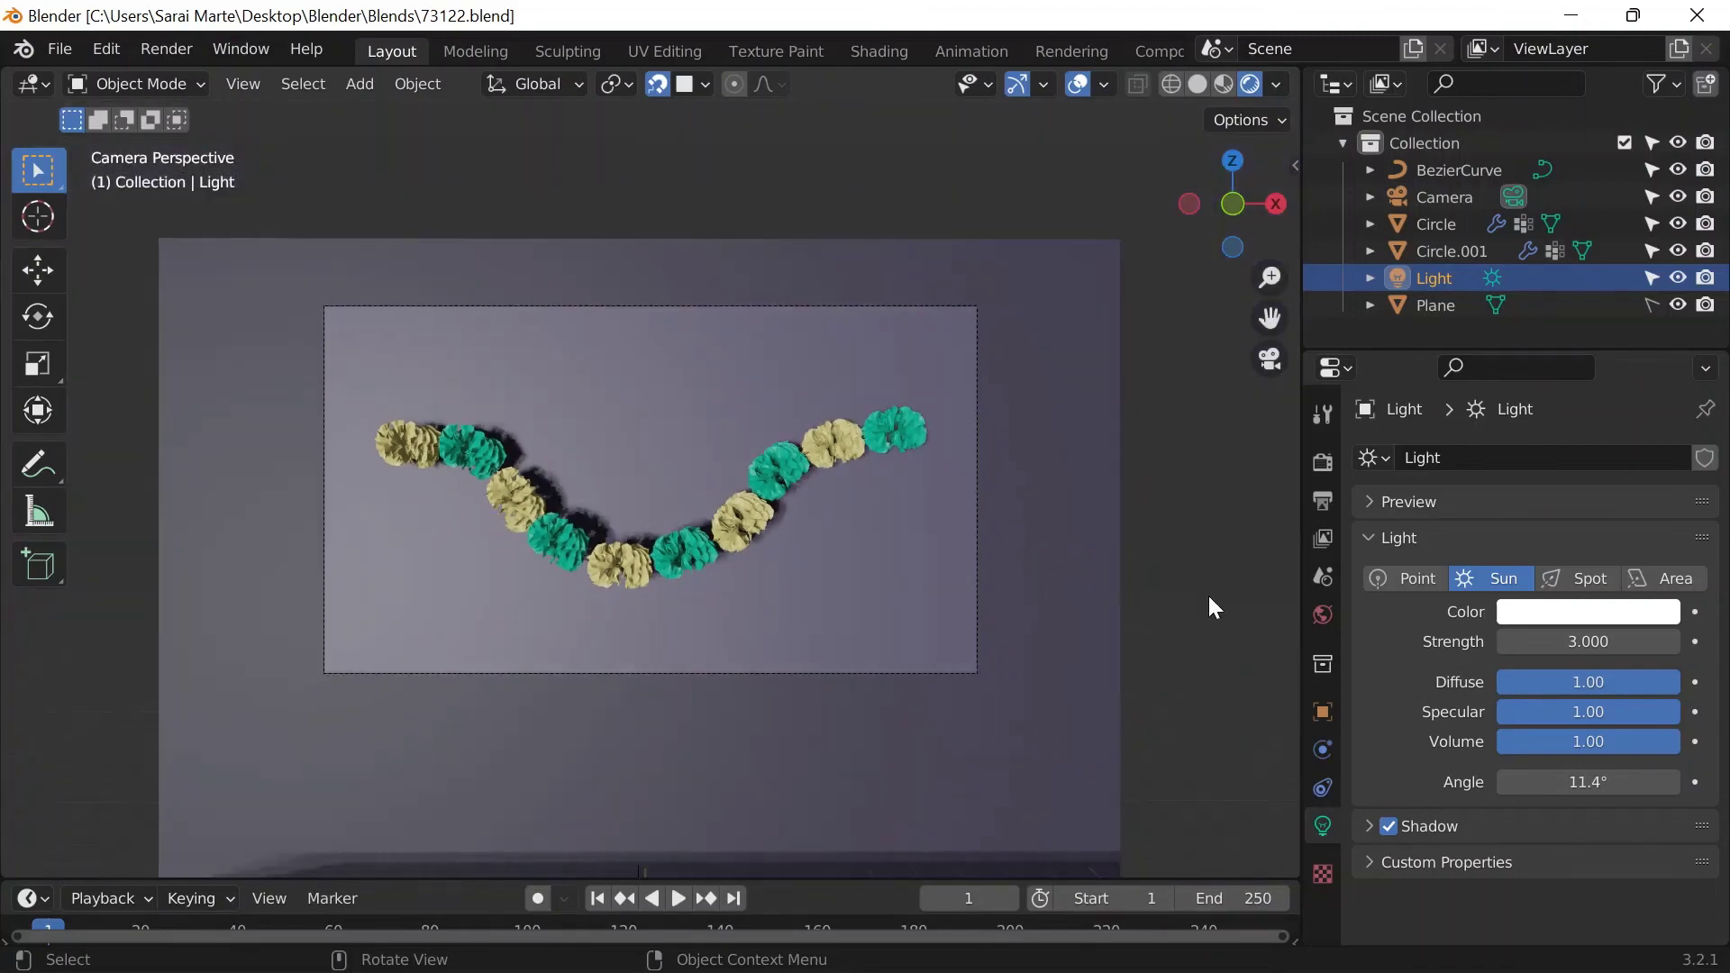
{"action": "scroll", "coordinate": [1042, 546], "scroll_direction": "down", "scroll_amount": 2}
{"action": "middle_click_drag", "start_coordinate": [1017, 578], "coordinate": [267, 505]}
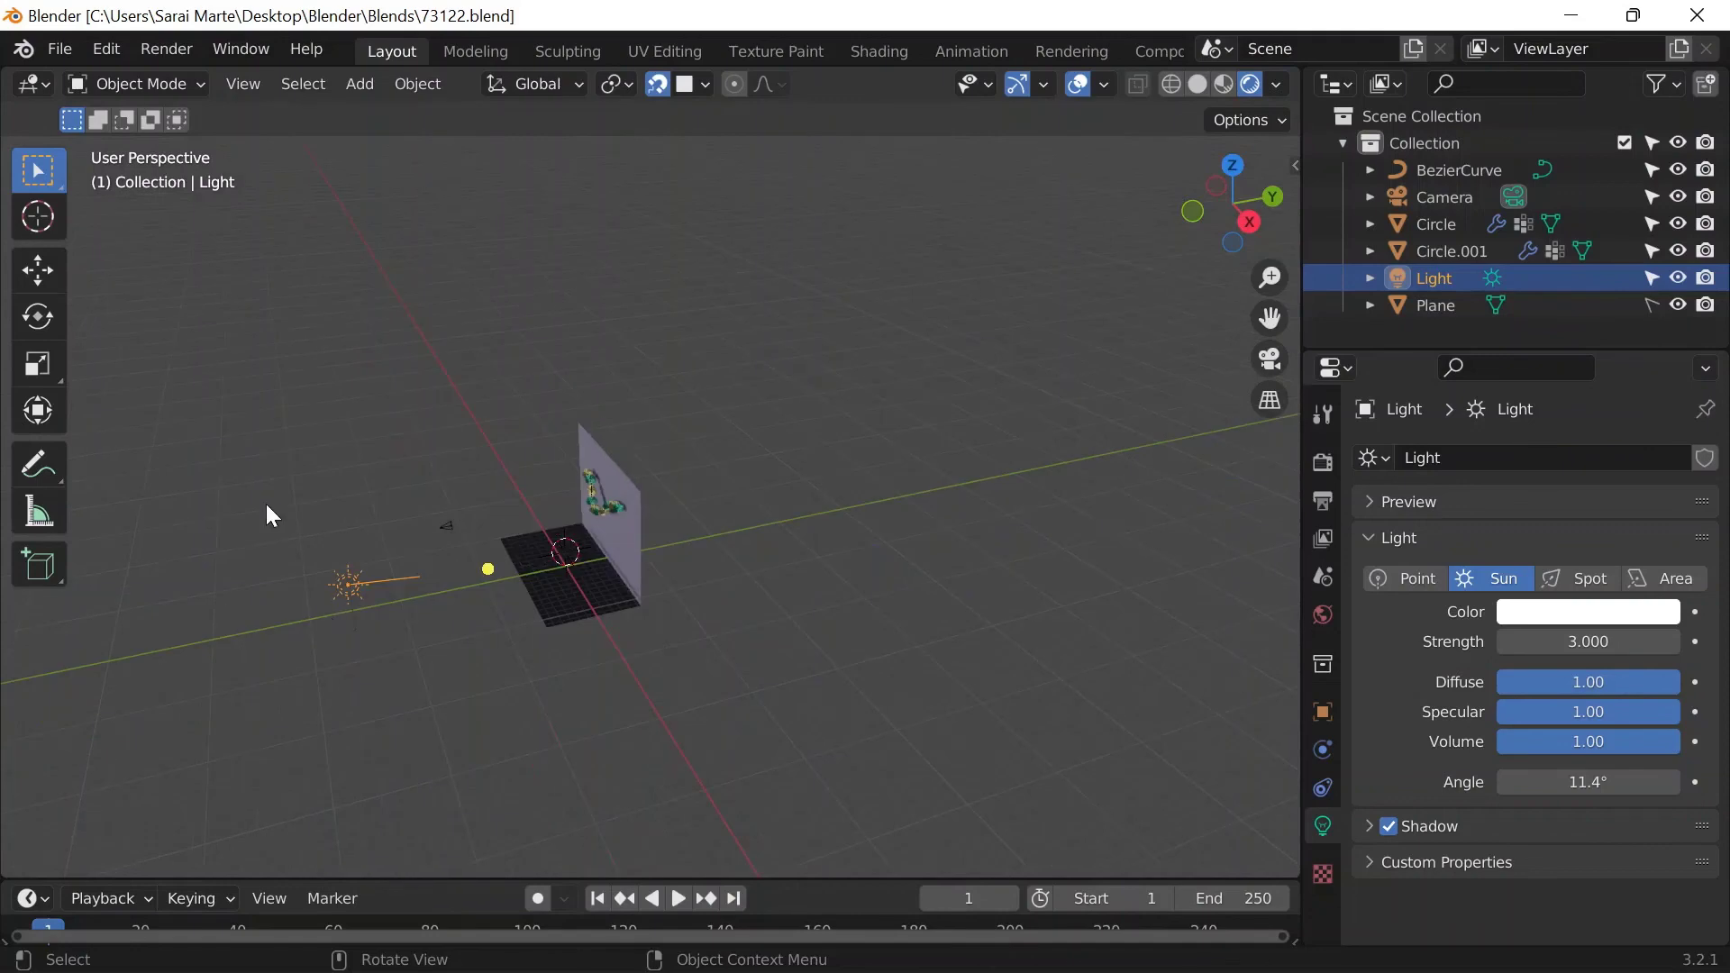
{"action": "left_click_drag", "start_coordinate": [267, 505], "coordinate": [402, 636]}
{"action": "scroll", "coordinate": [725, 559], "scroll_direction": "up", "scroll_amount": 3}
{"action": "middle_click_drag", "start_coordinate": [726, 558], "coordinate": [637, 559]}
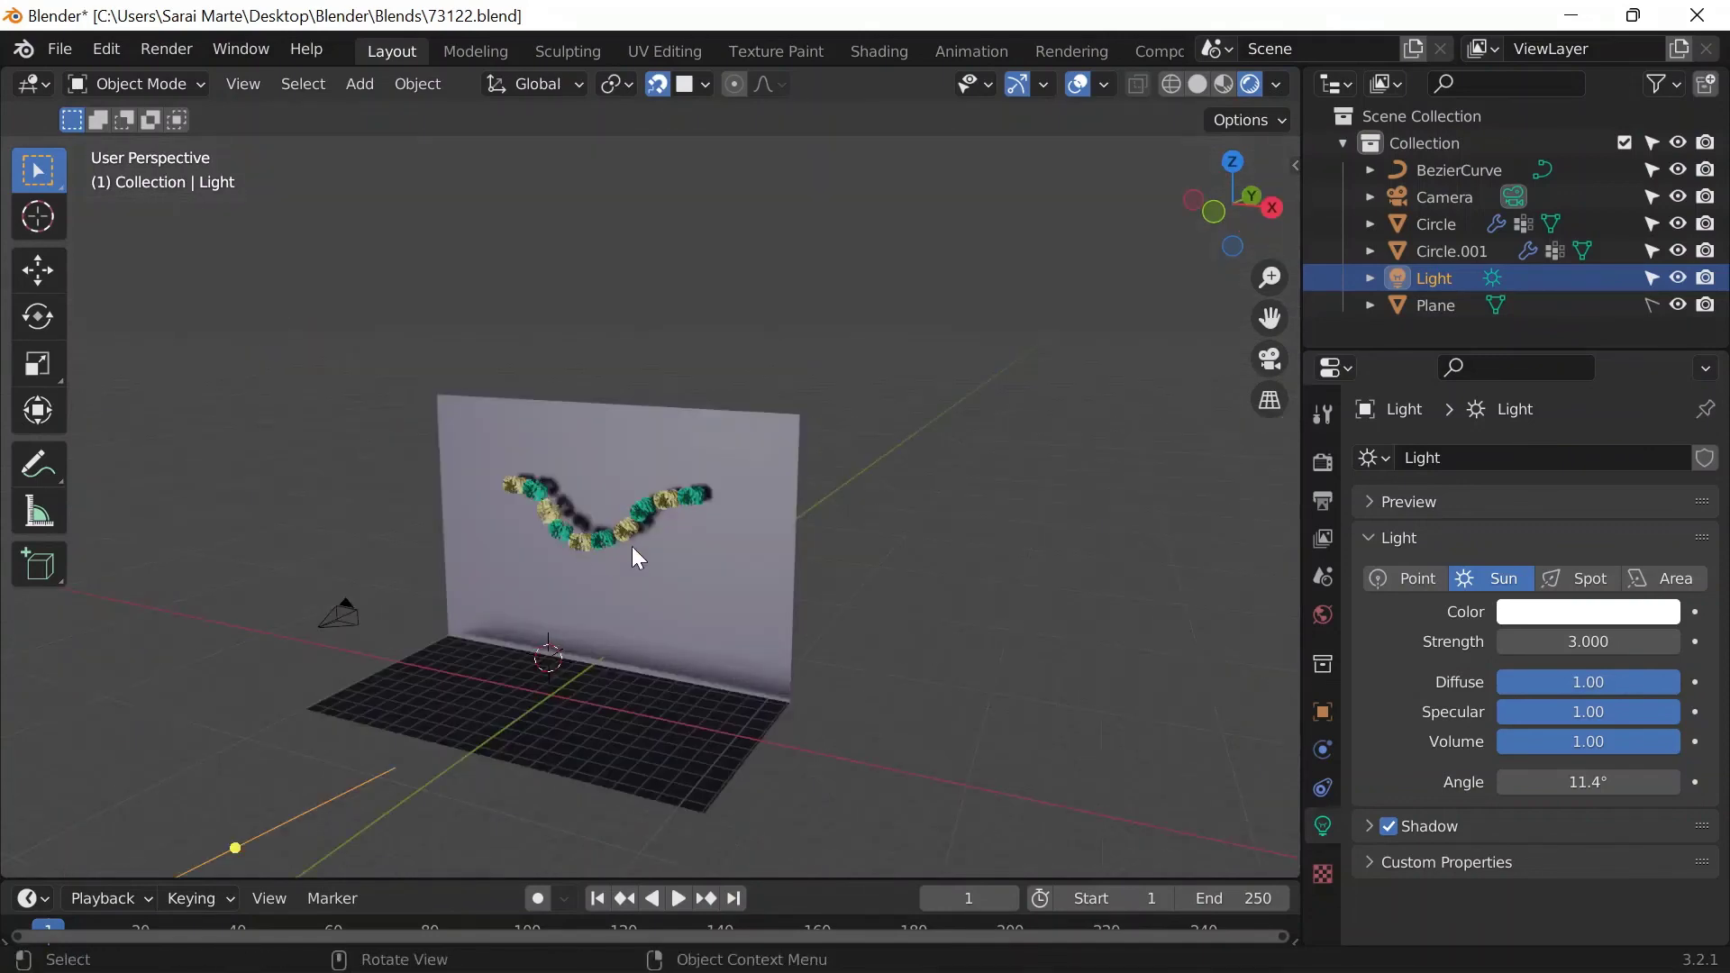
{"action": "scroll", "coordinate": [630, 546], "scroll_direction": "up", "scroll_amount": 3}
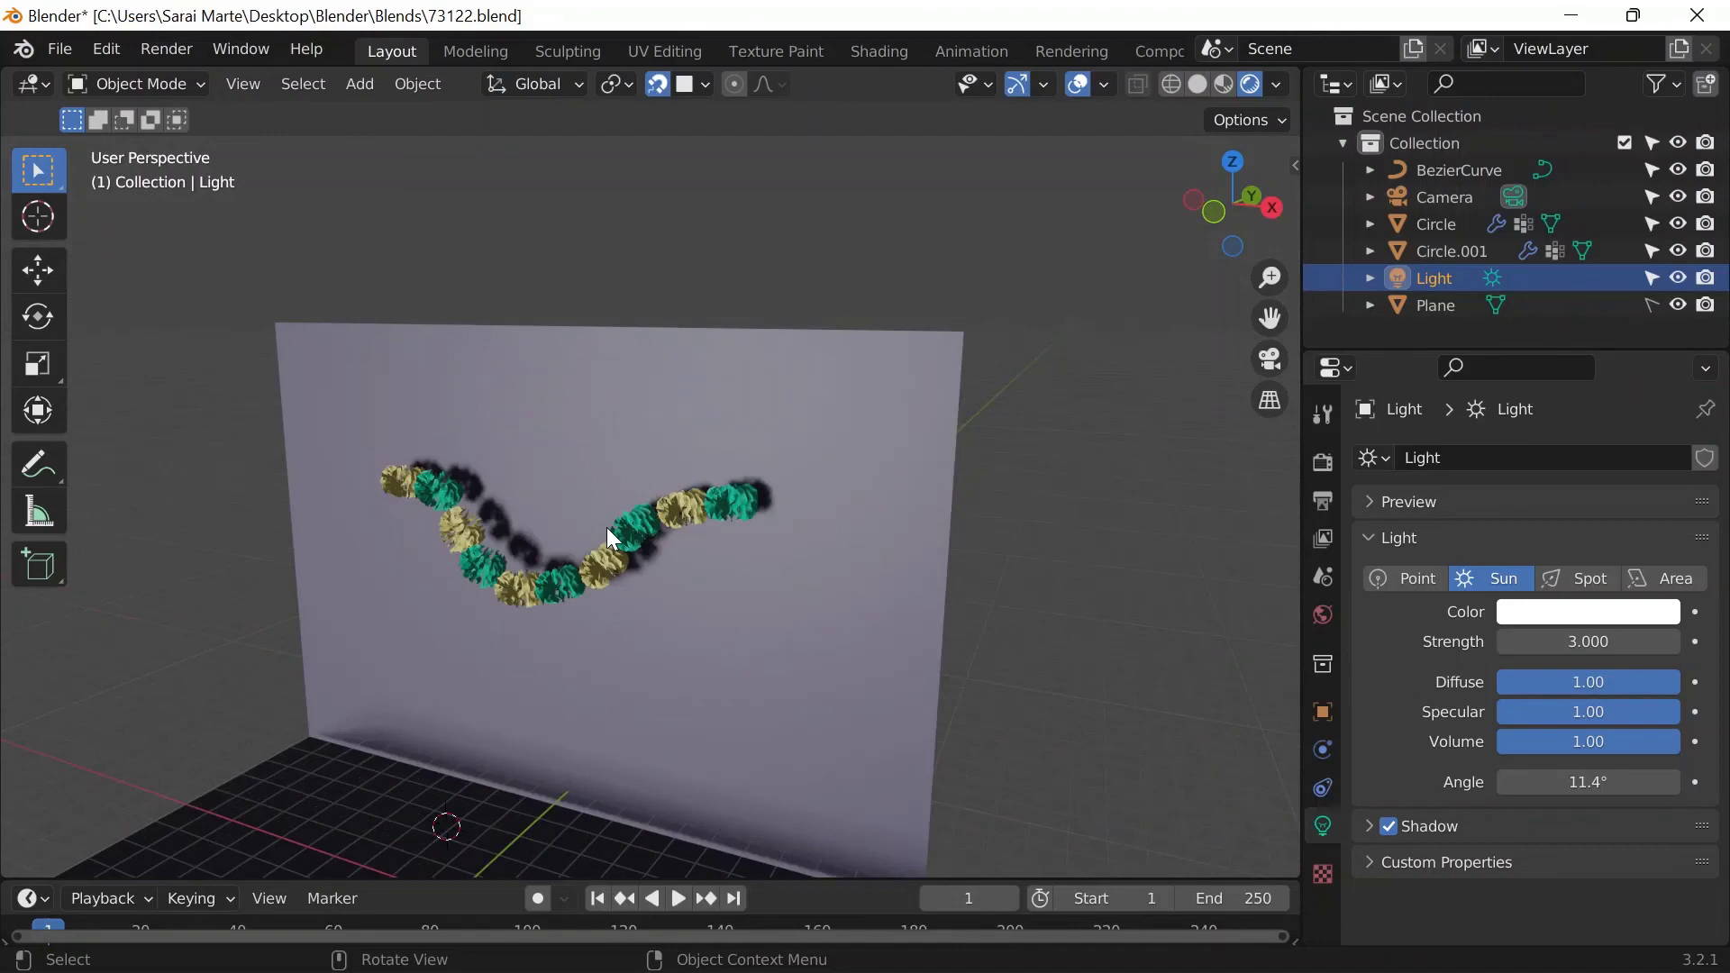
Step: Render a still image of the garland from the camera view
{"action": "key", "text": "KP_0"}
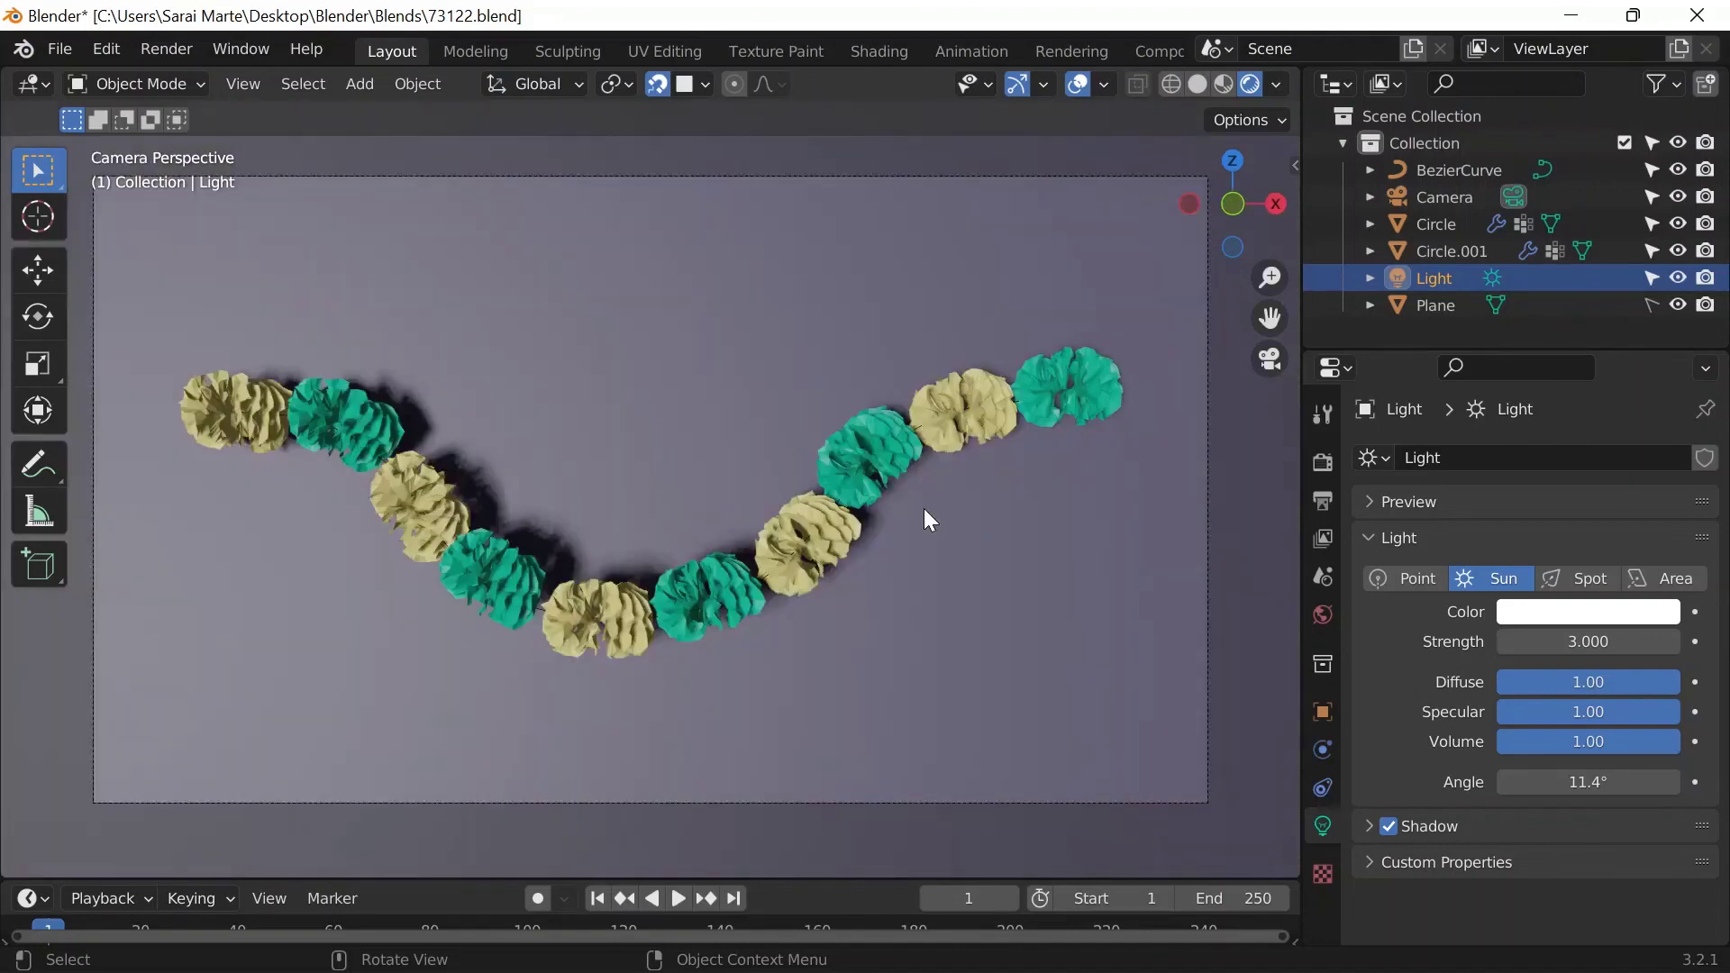
{"action": "left_click", "coordinate": [166, 49]}
{"action": "left_click", "coordinate": [224, 80]}
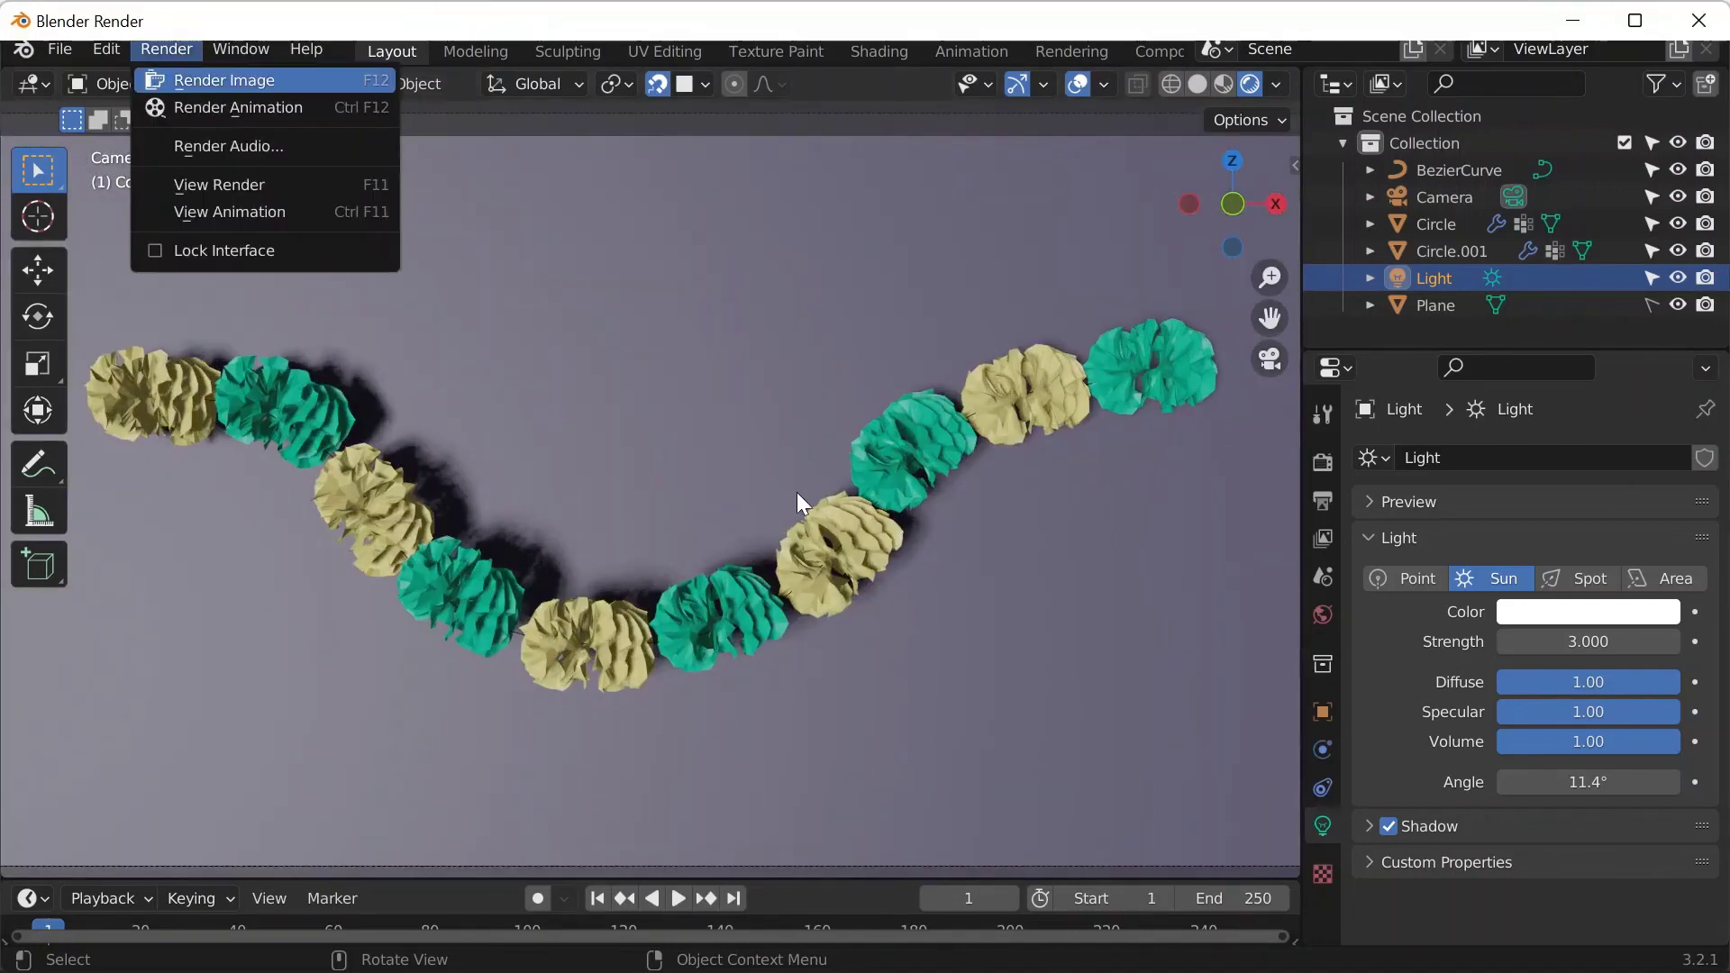